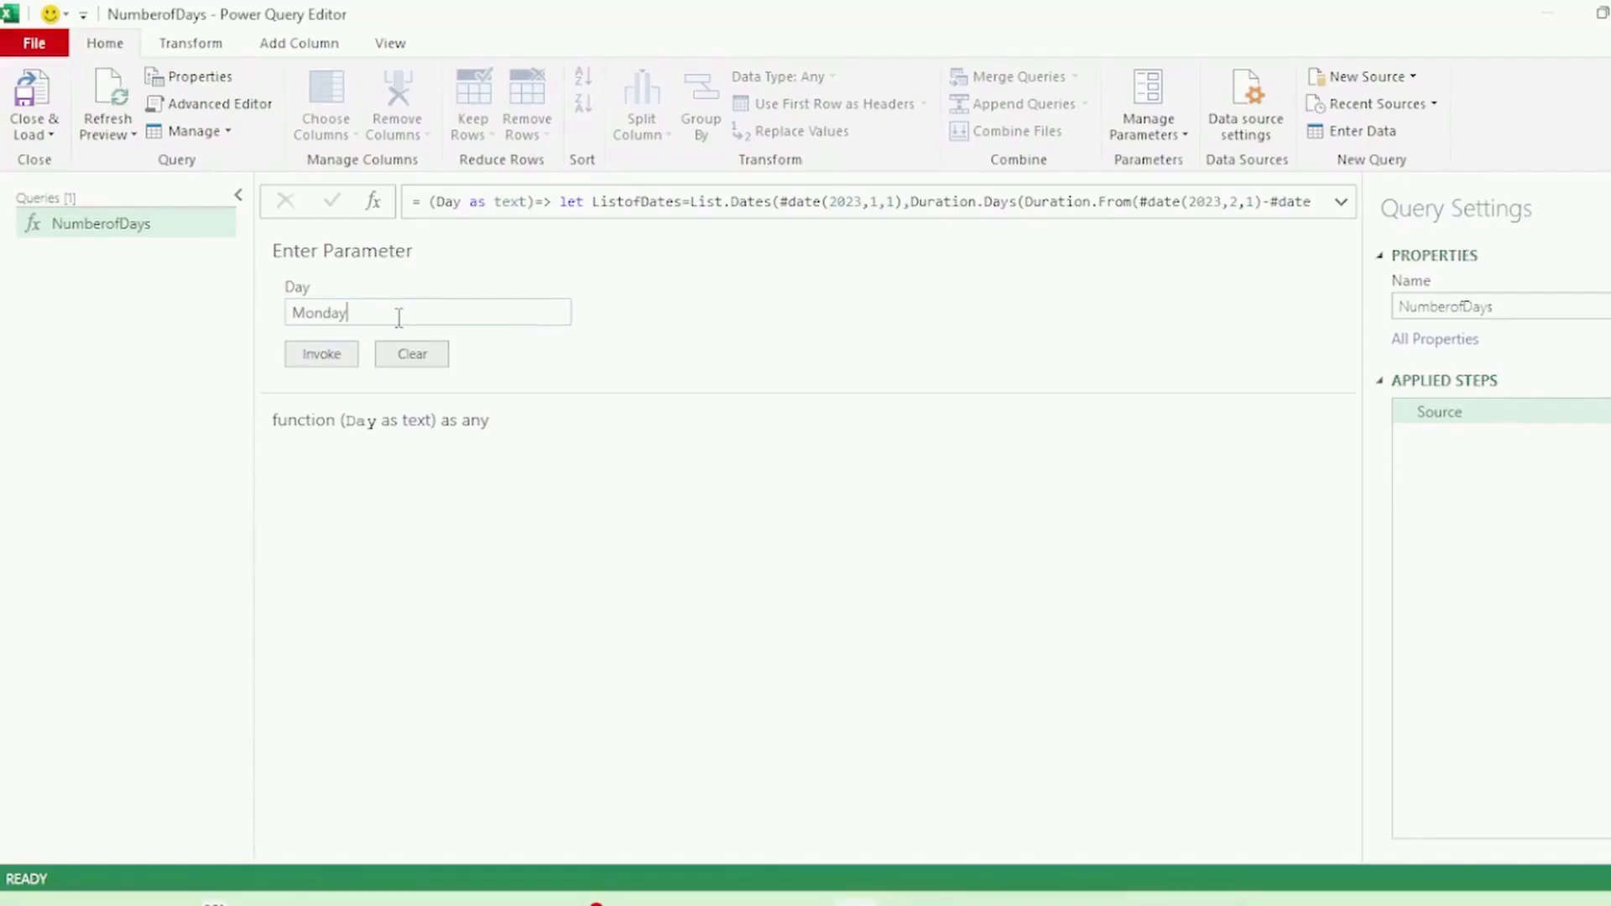
# Invoke the NumberofDays function with Monday as the day.
pyautogui.click(298, 356)
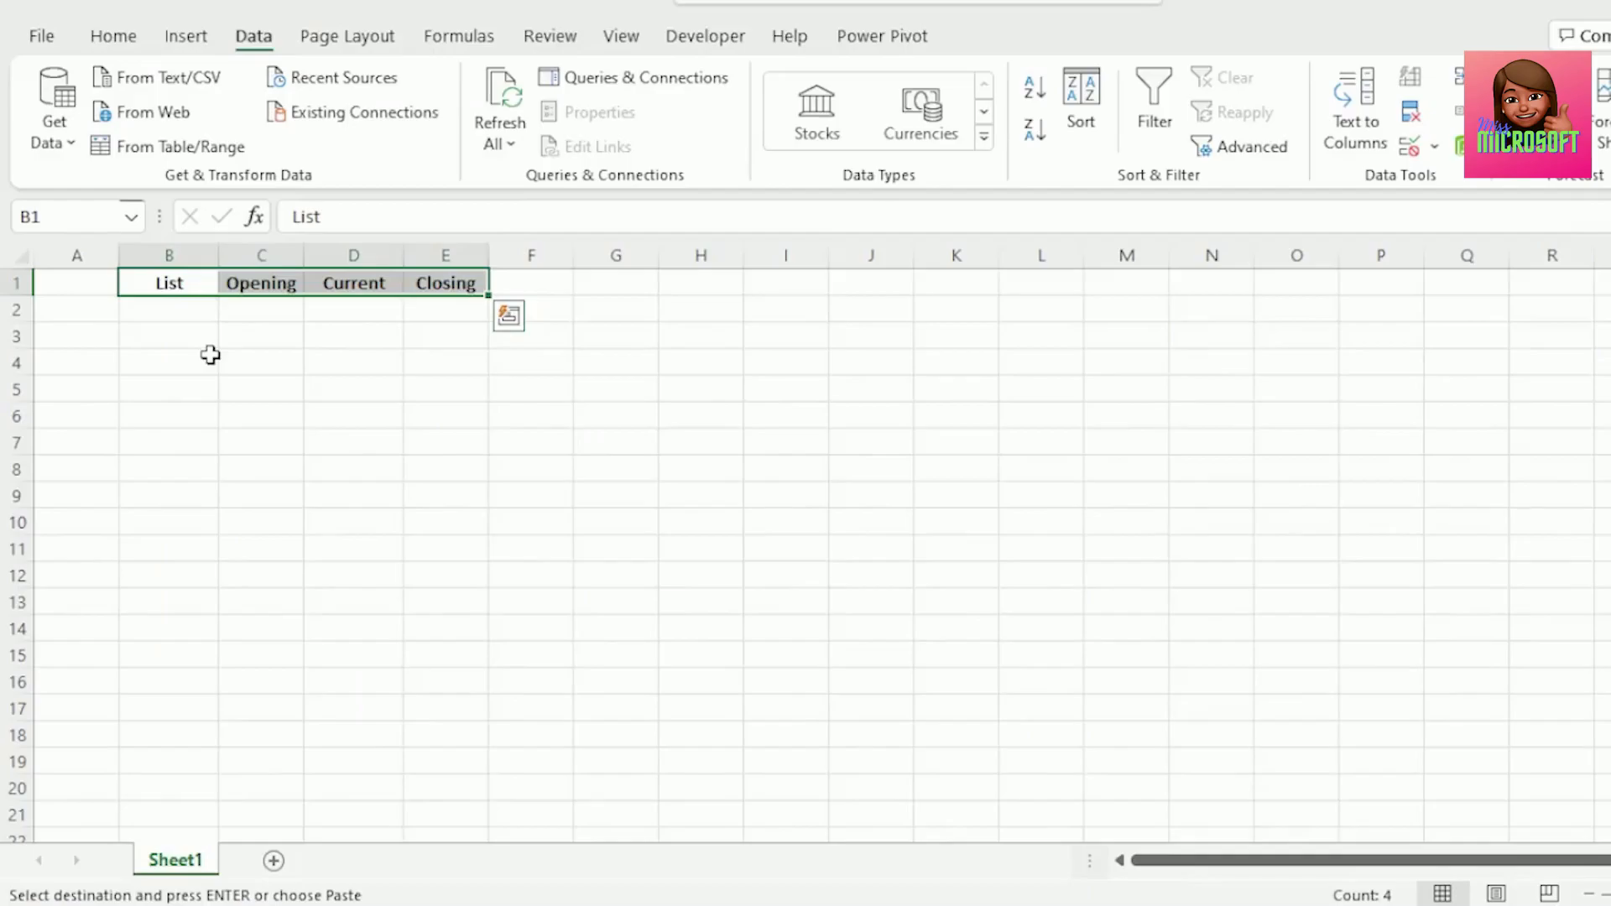
# Paste the January 2023 dates into the List column starting at B2.
pyautogui.click(167, 282)
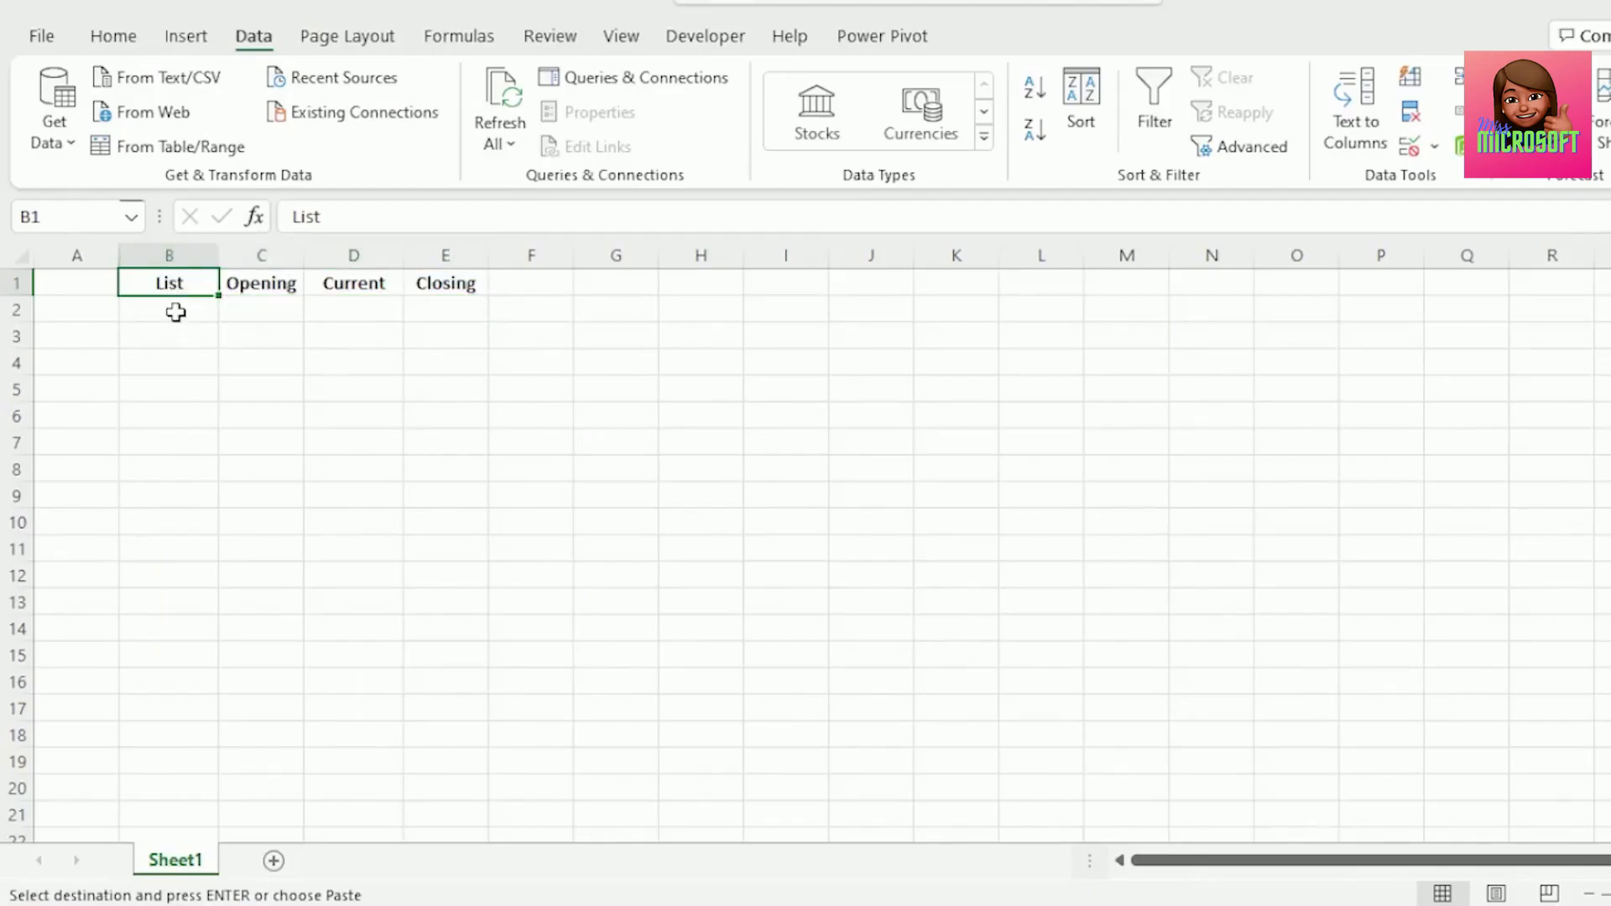
pyautogui.click(175, 313)
pyautogui.hotkey('ctrl', 'v')
pyautogui.press('Right')
pyautogui.press('Down')
pyautogui.click(194, 309)
pyautogui.scroll(-5, 275, 353)
pyautogui.scroll(-2, 274, 354)
pyautogui.scroll(7, 270, 360)
# Set the first Opening value in C2 to 0.
pyautogui.click(262, 312)
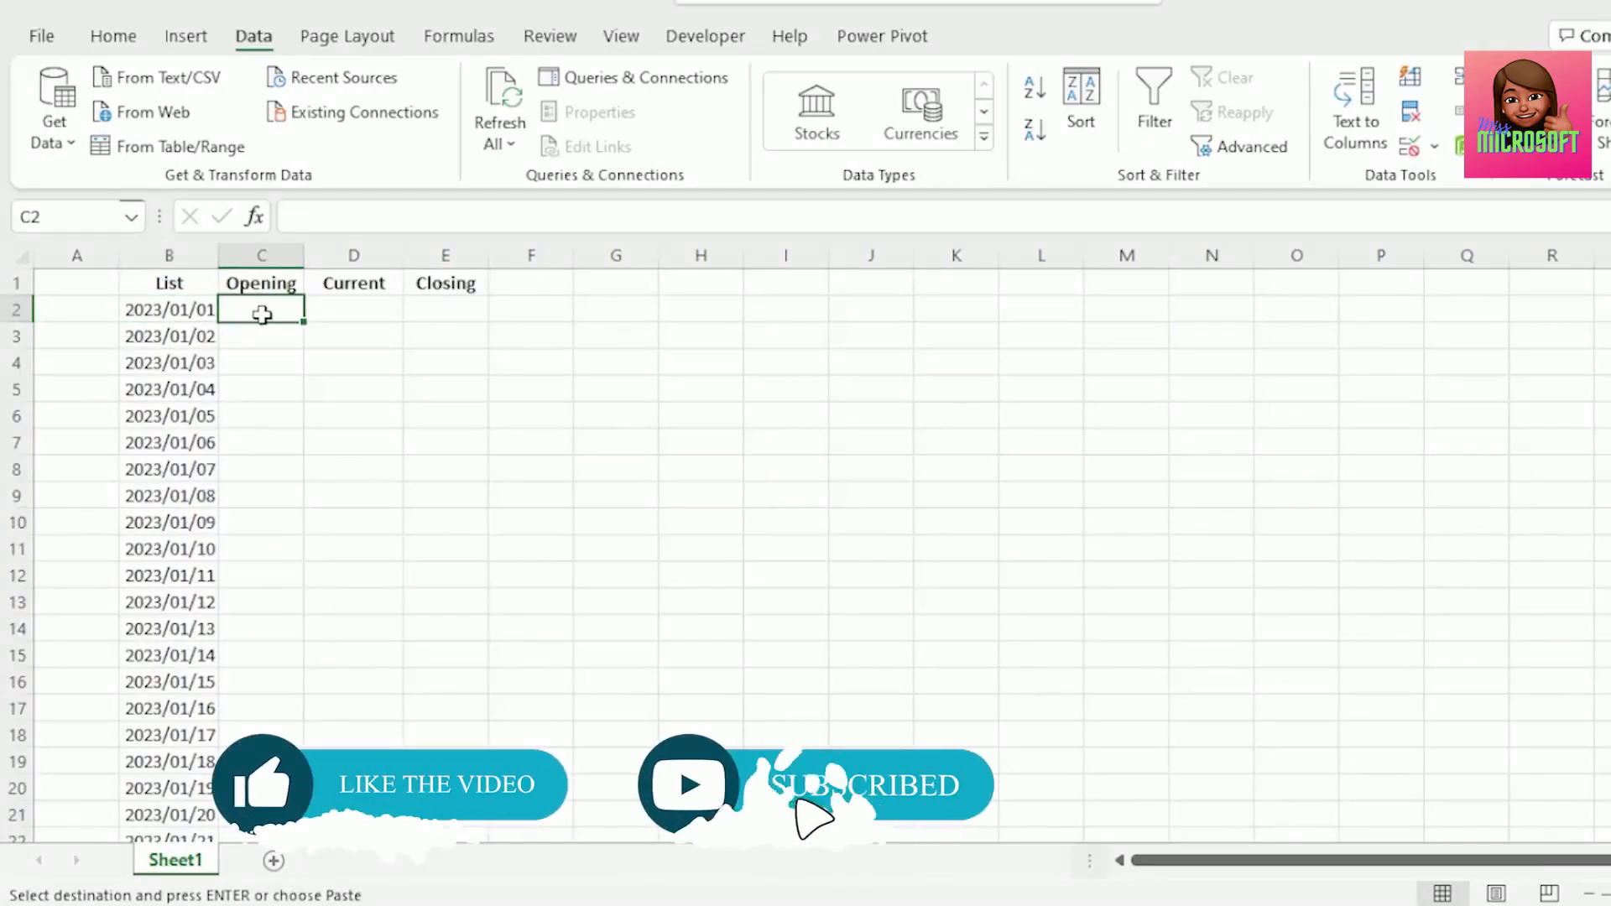
pyautogui.press('Escape')
pyautogui.write('0')
pyautogui.click(364, 311)
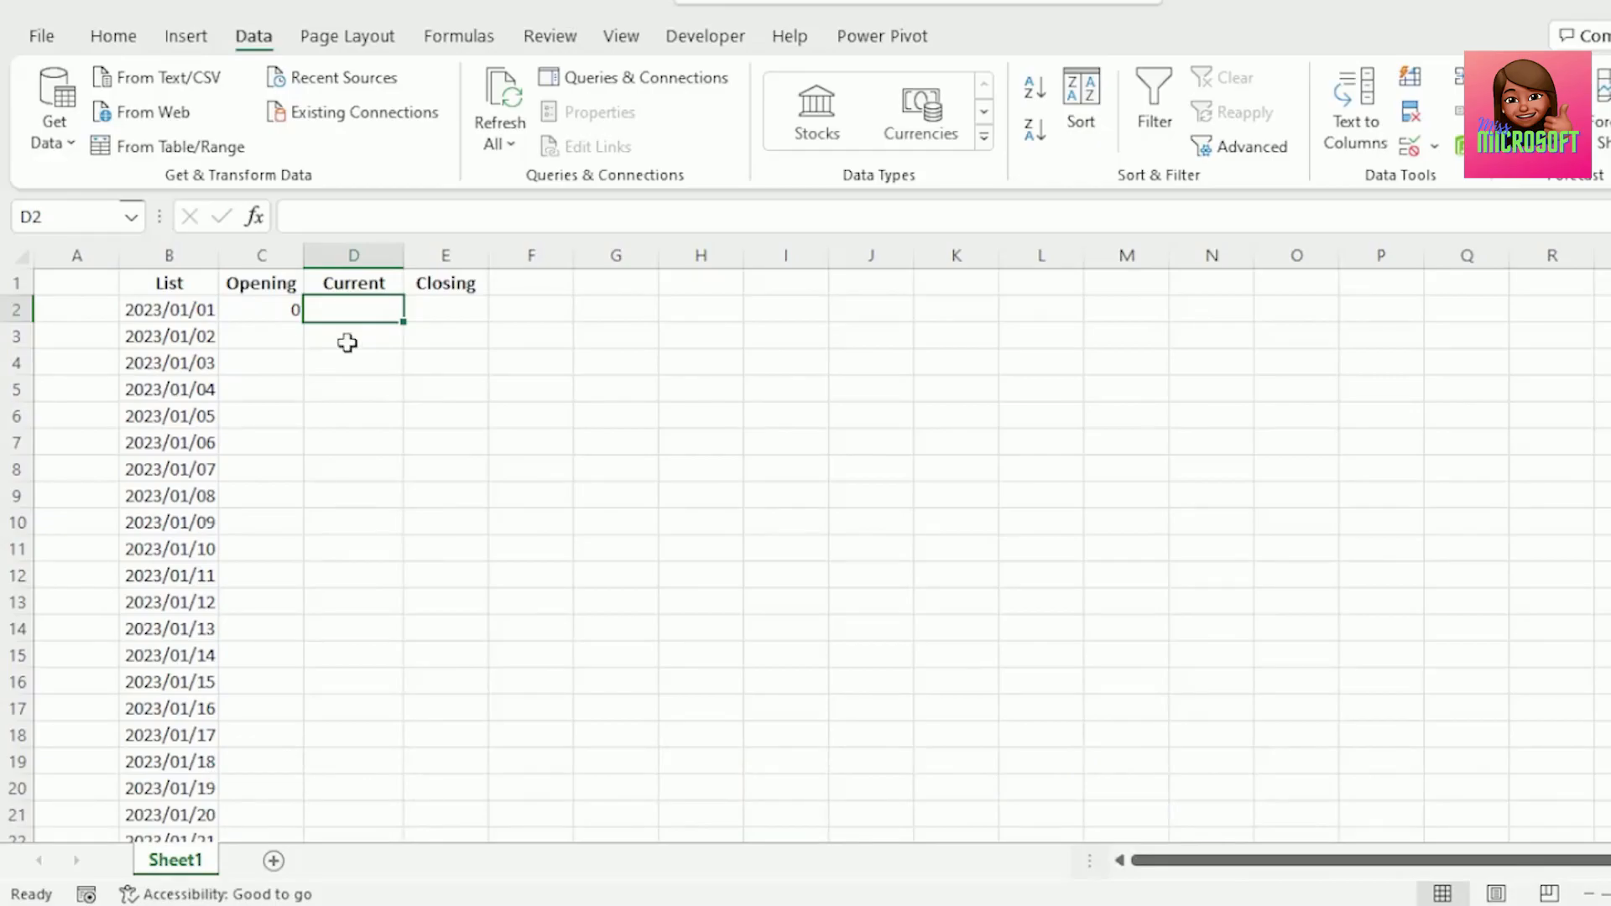
# Set D2 to =B2 and fill it down the Current column.
pyautogui.write('=')
pyautogui.press('Left')
pyautogui.press('Left')
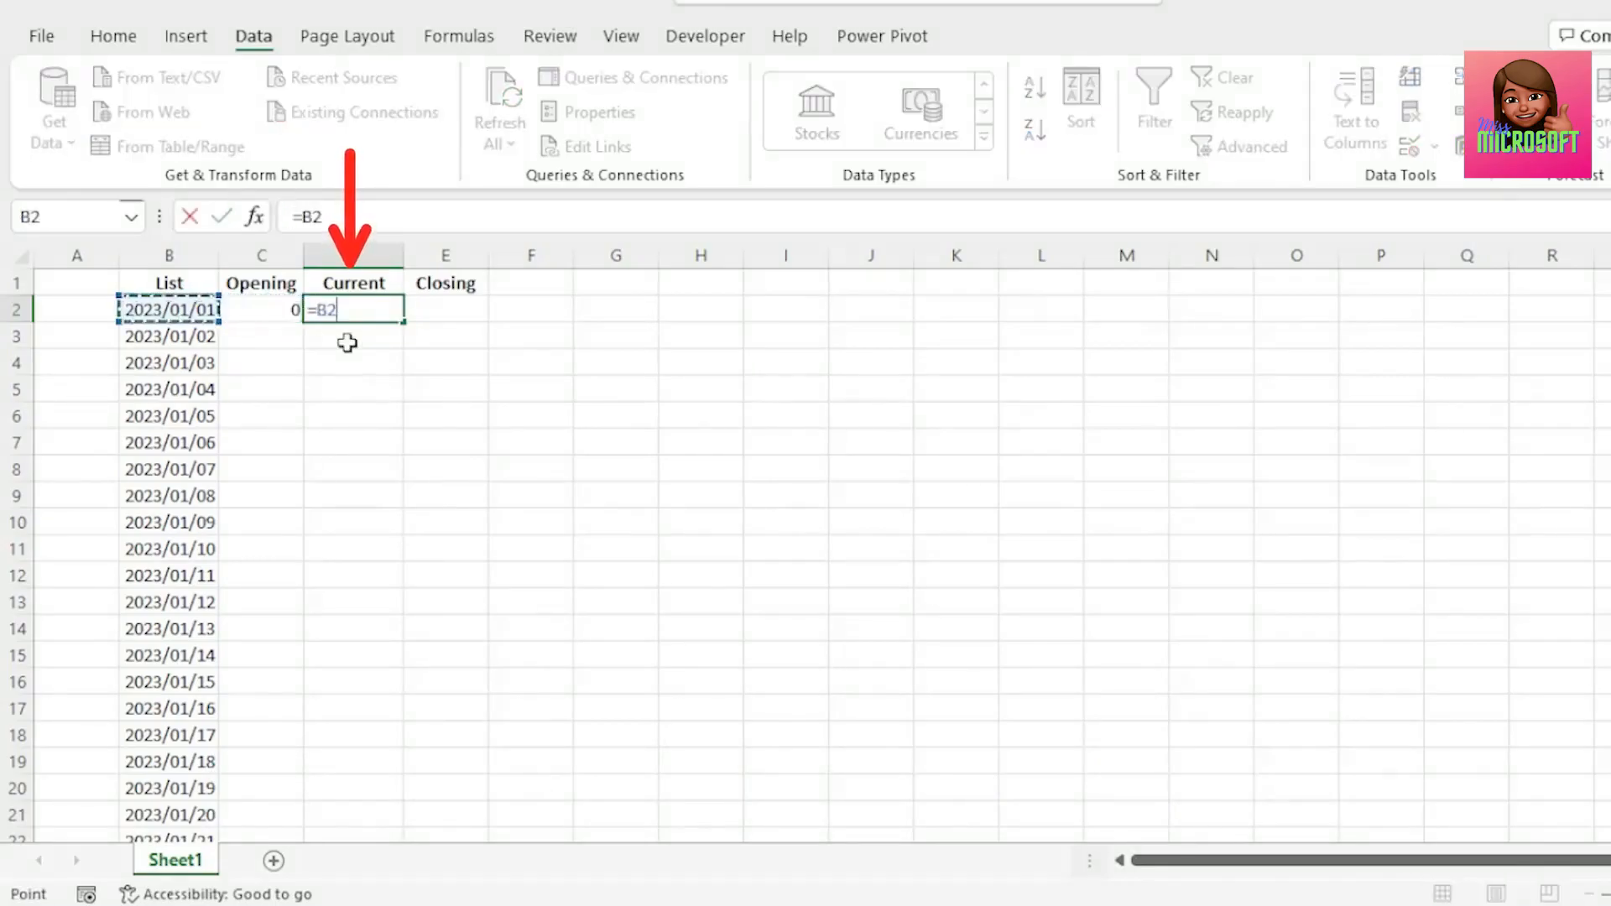
pyautogui.press('Return')
pyautogui.click(378, 315)
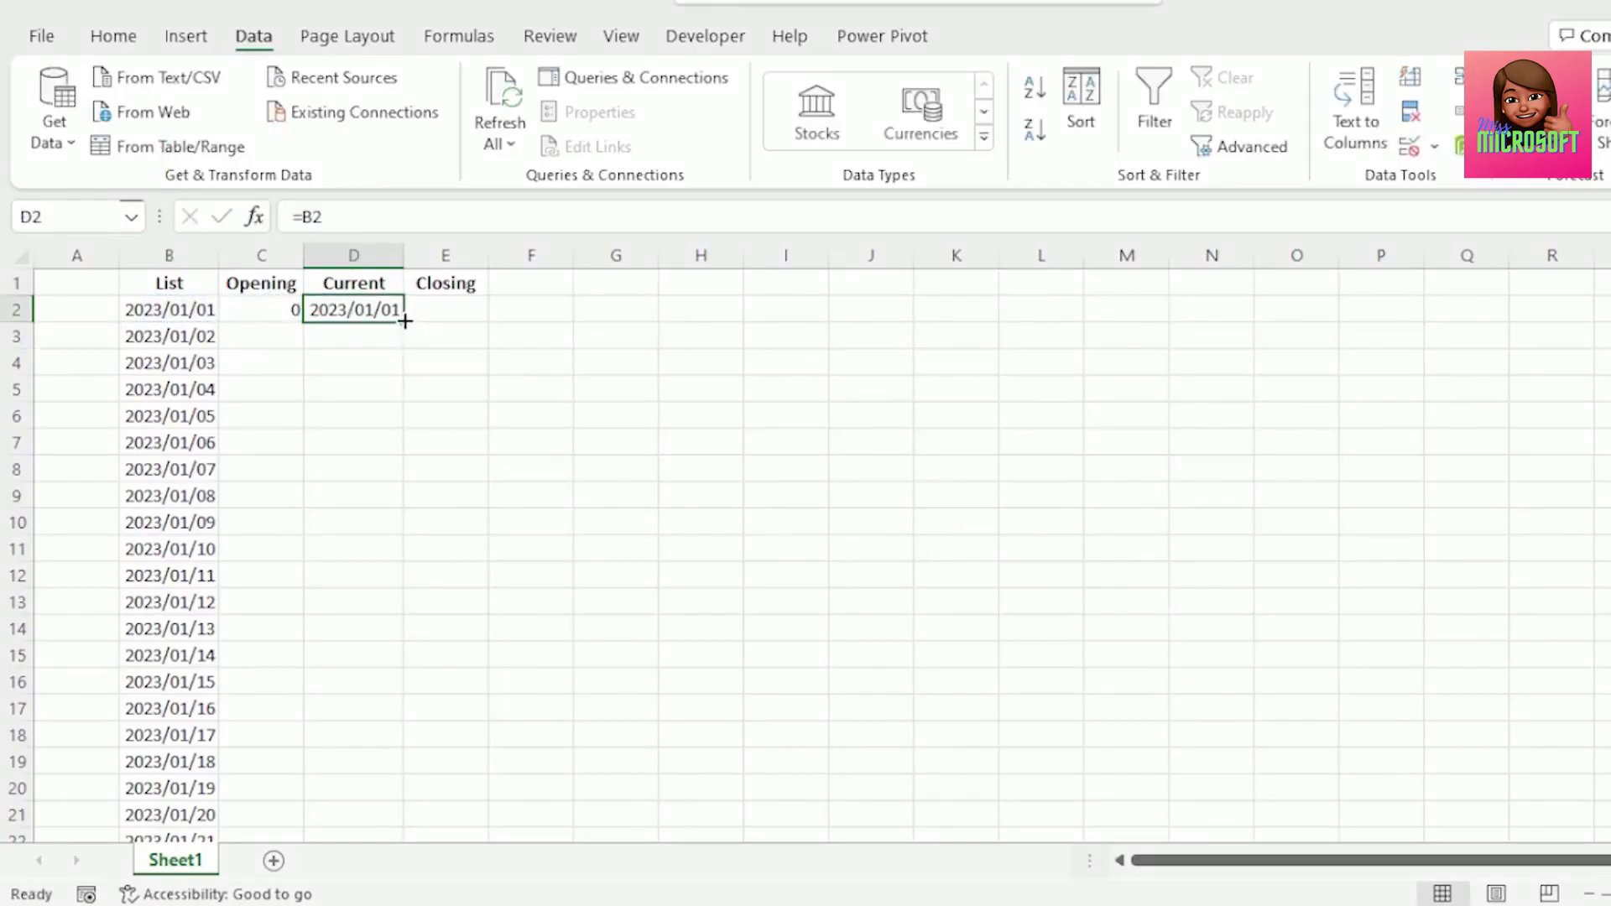
pyautogui.doubleClick(404, 322)
# Paste the Day names column into column G starting at G1.
pyautogui.press('Right')
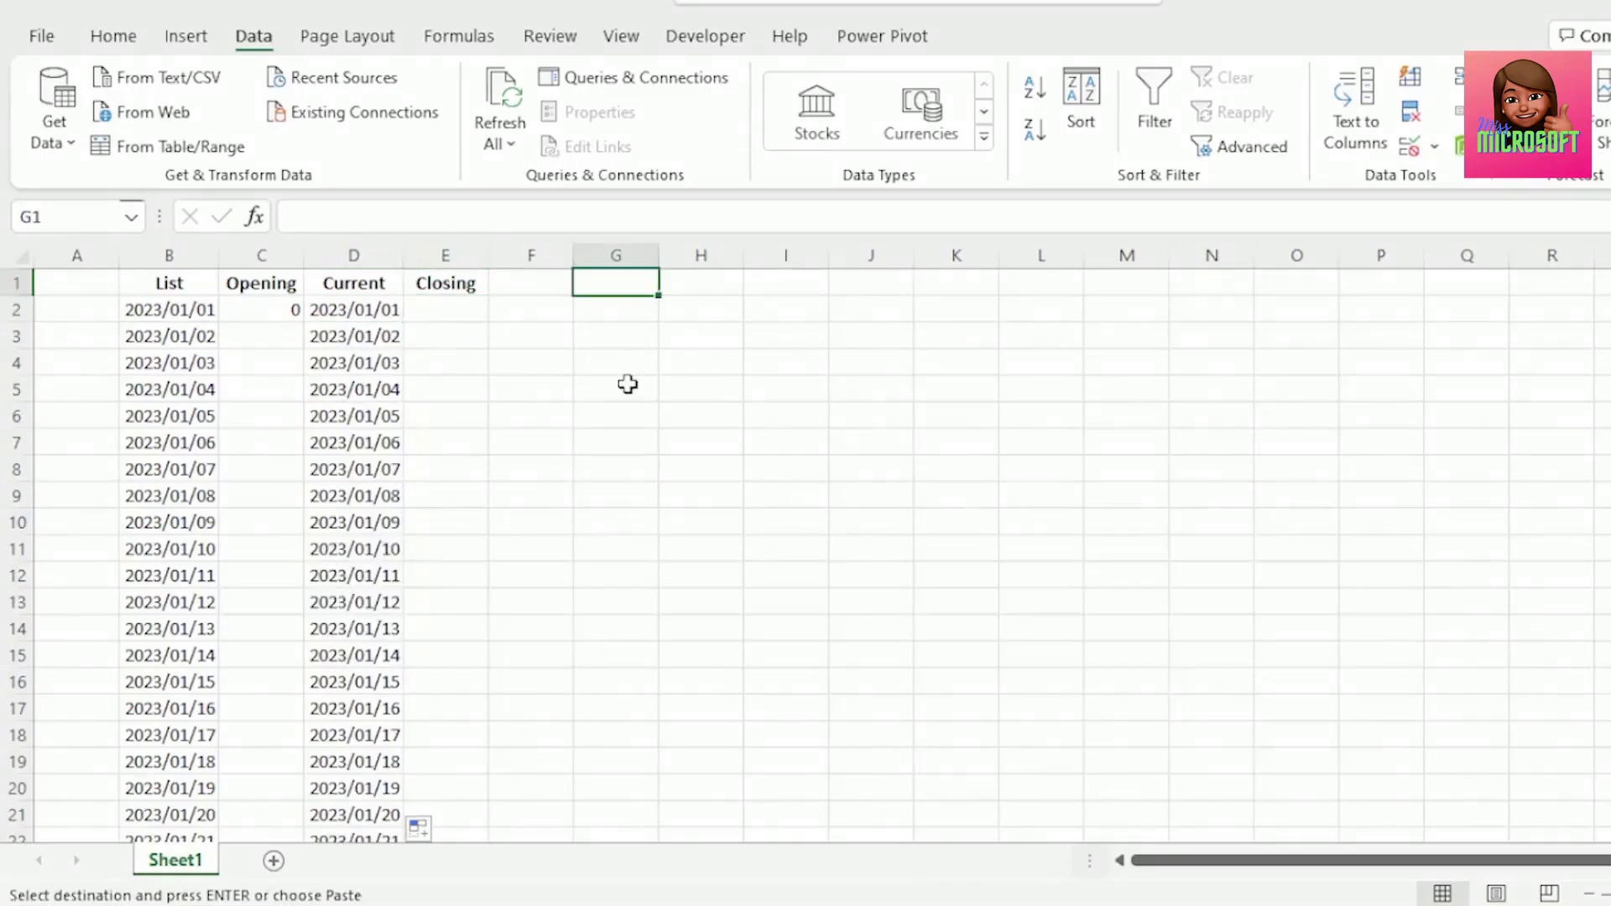
pyautogui.hotkey('ctrl', 'v')
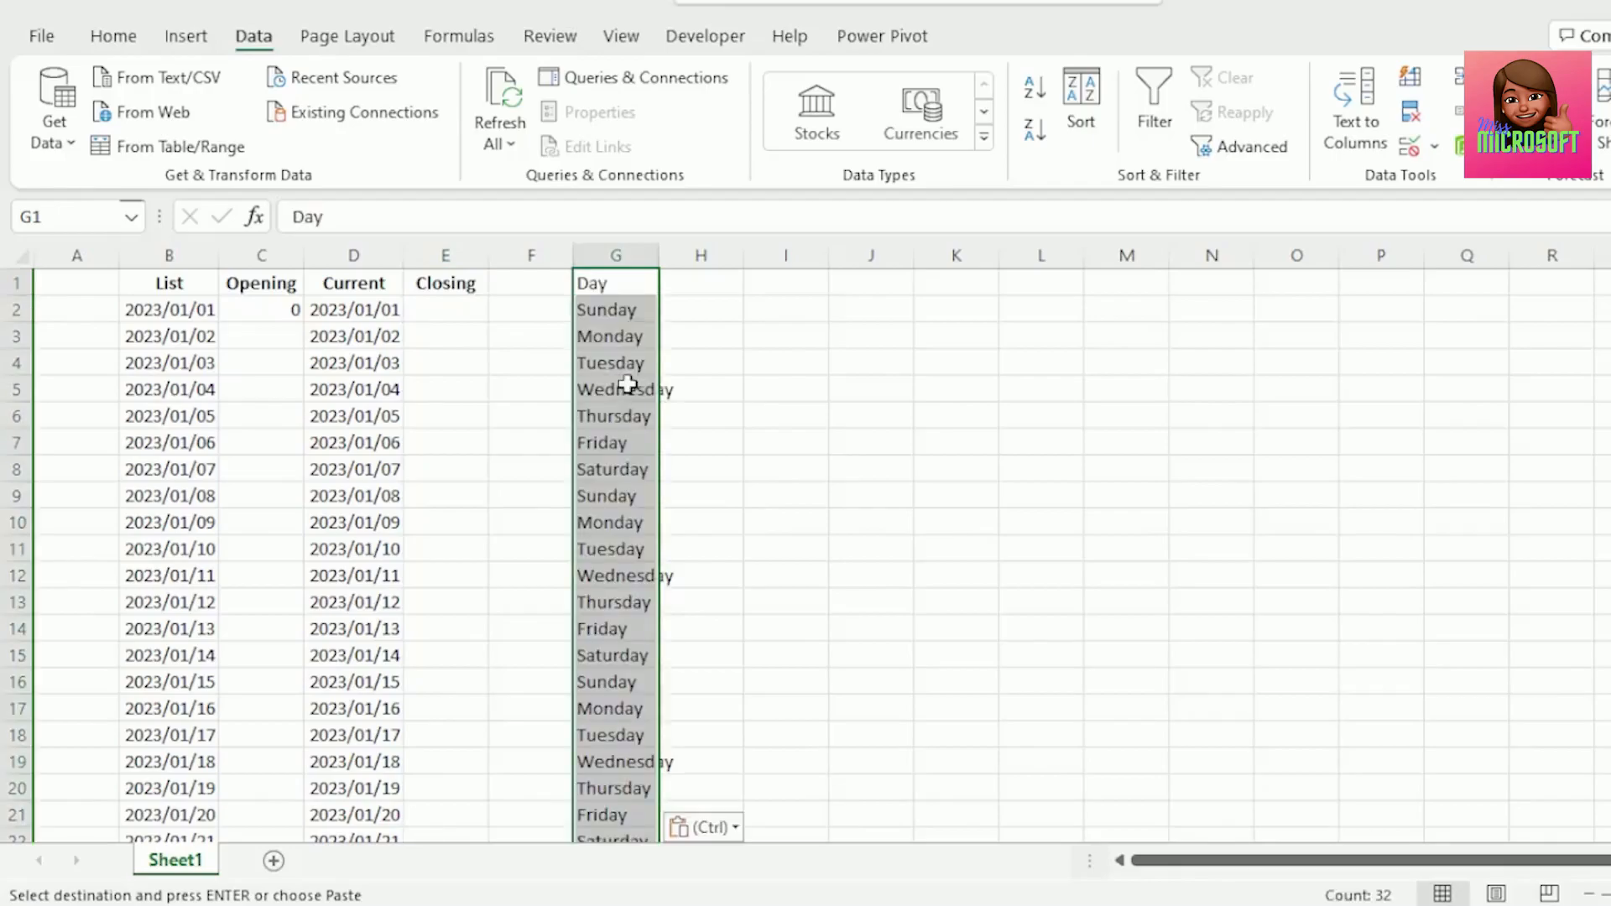
pyautogui.click(622, 285)
pyautogui.press('Escape')
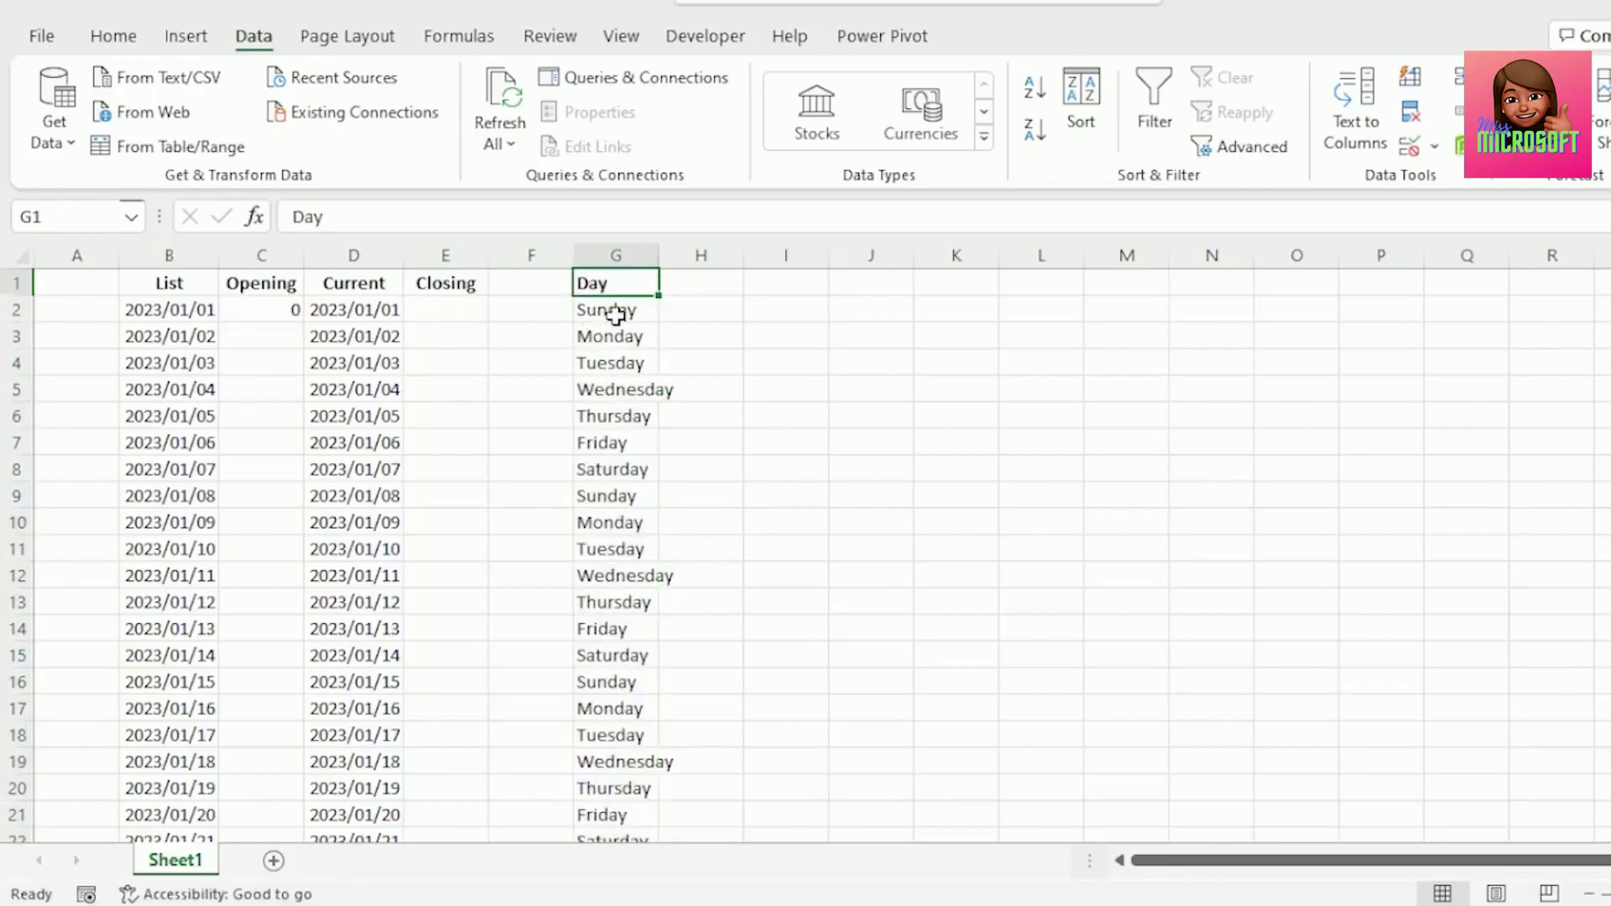
# Filter the Day column to show only Monday, inspect the matching Current dates, and clear the filter.
pyautogui.click(613, 312)
pyautogui.click(371, 315)
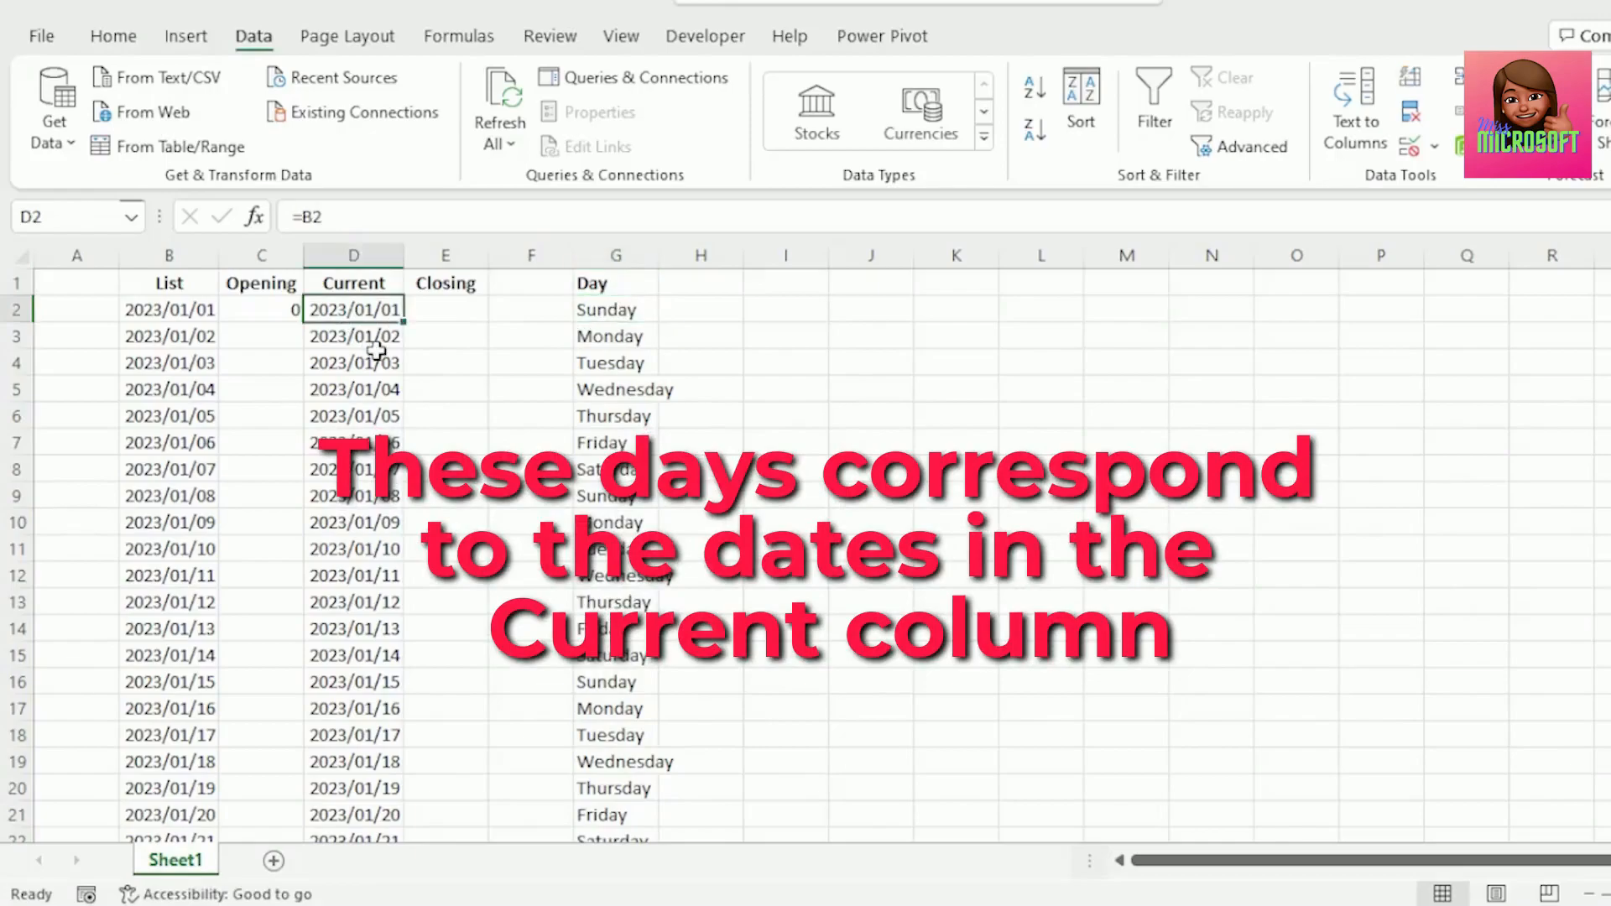
pyautogui.click(597, 287)
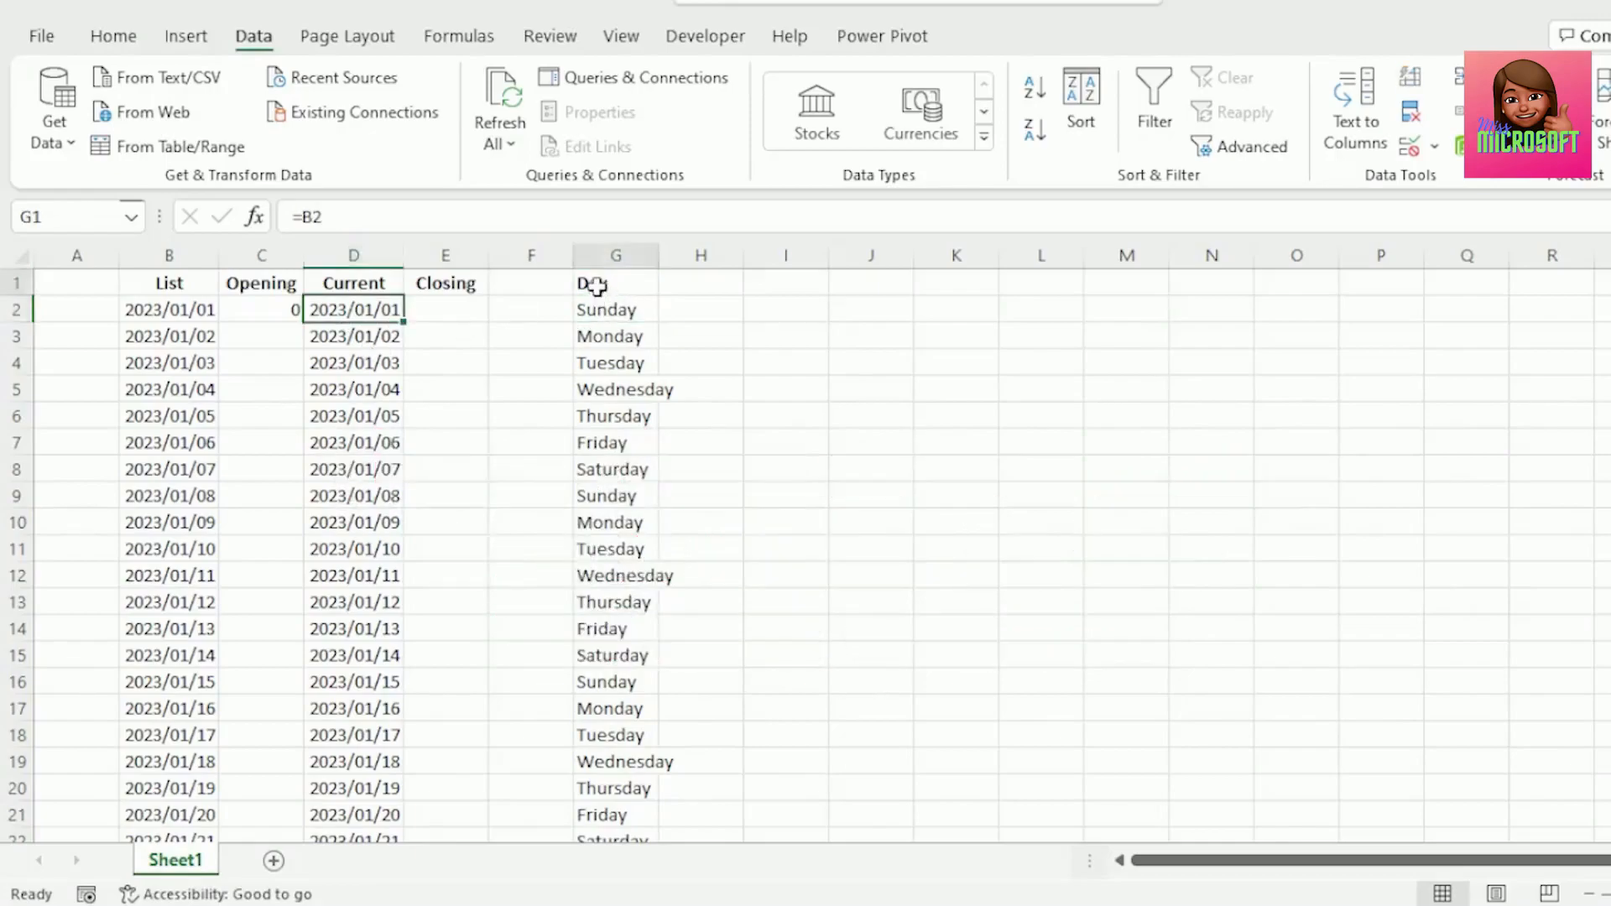
pyautogui.click(400, 600)
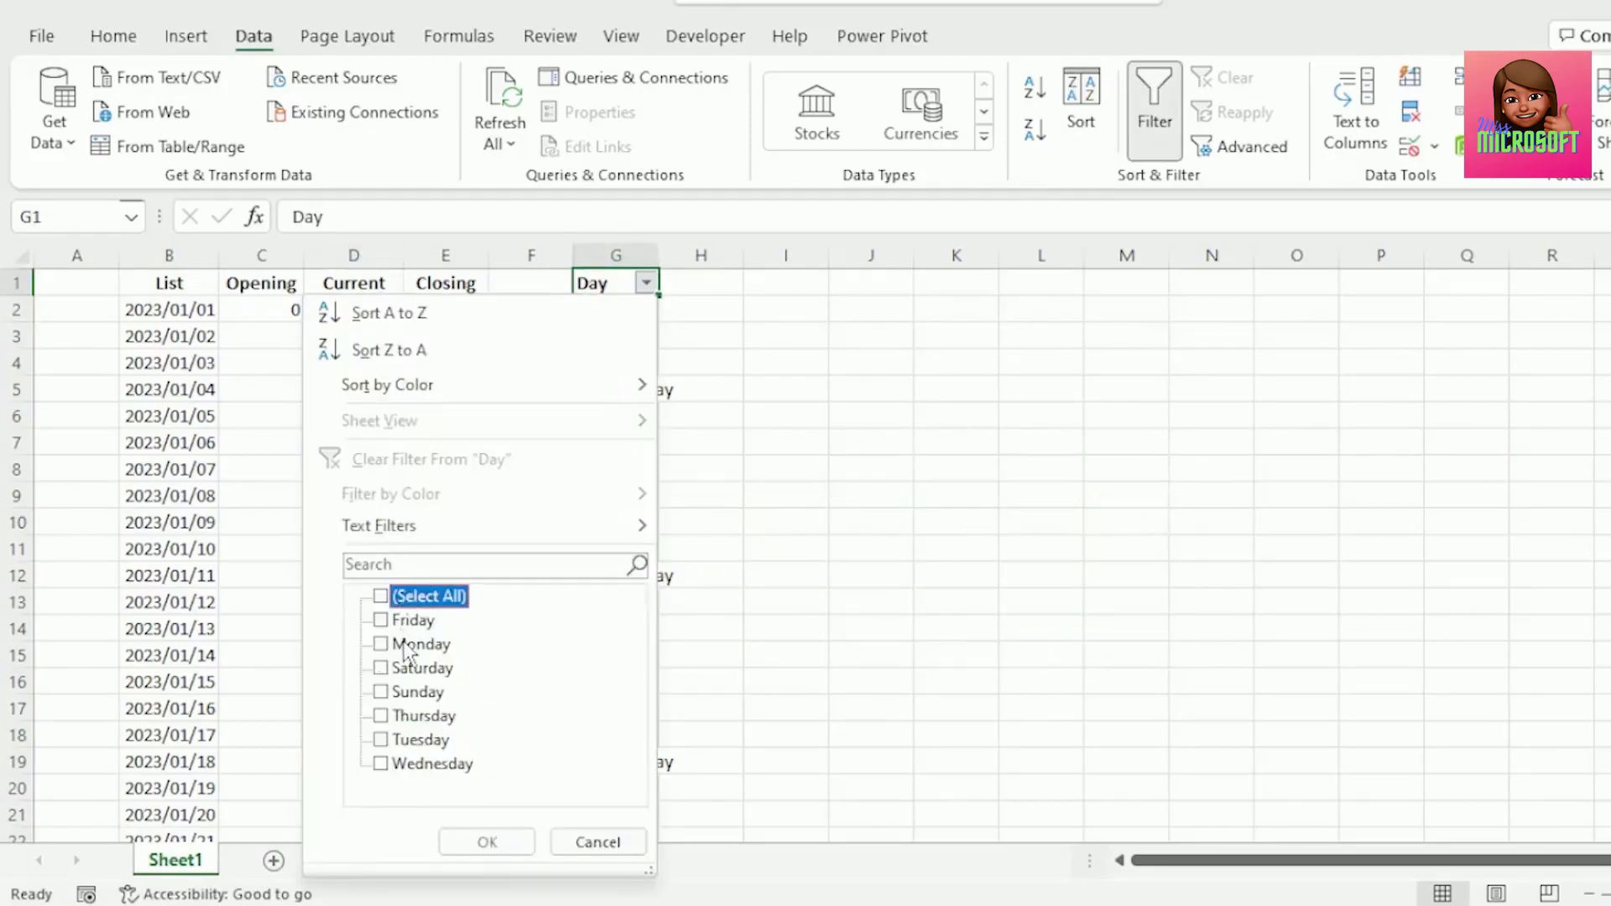
pyautogui.click(406, 645)
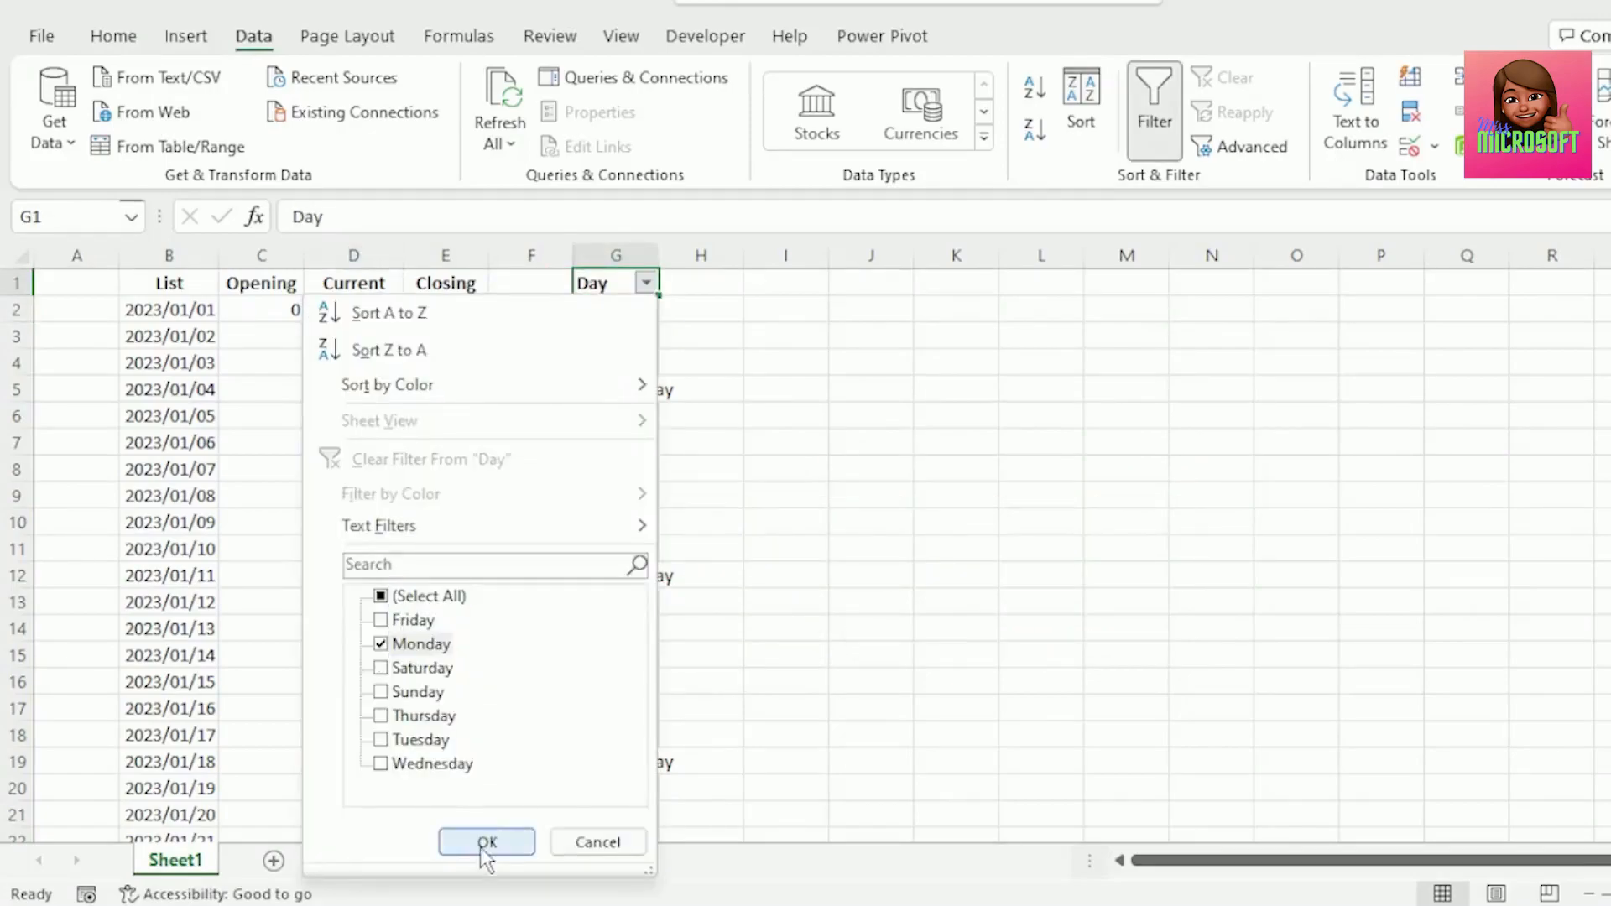
pyautogui.click(487, 842)
pyautogui.moveTo(370, 313); pyautogui.dragTo(389, 417)
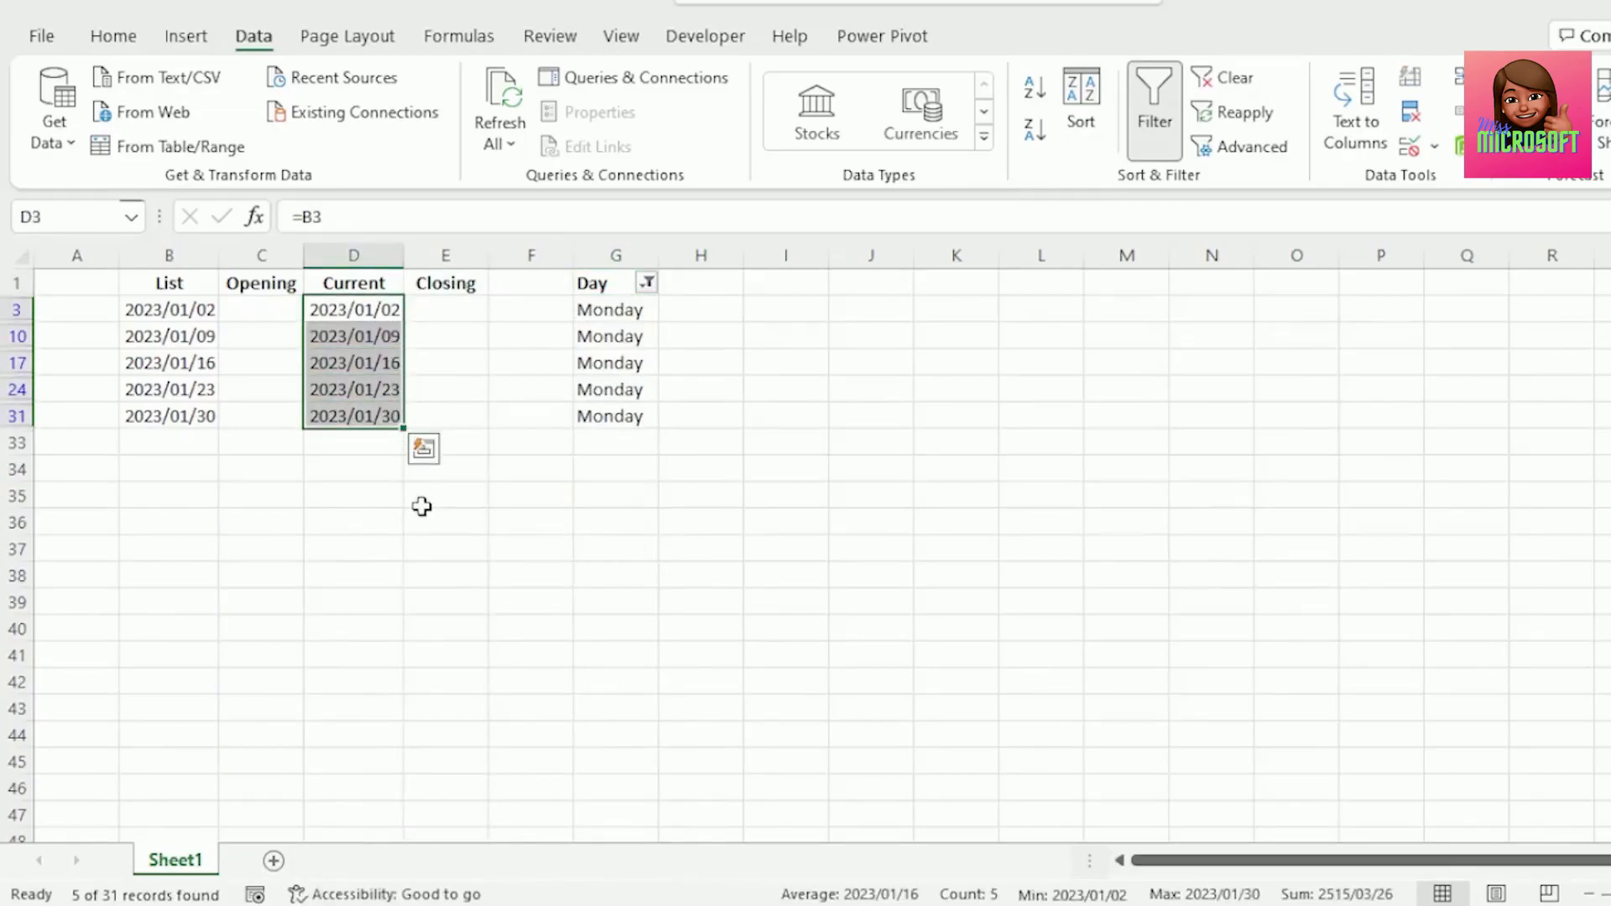
pyautogui.click(1224, 76)
# Enter =IF(G2="Monday";C2+1;C2) in E2 and fill it down the Closing column.
pyautogui.click(445, 309)
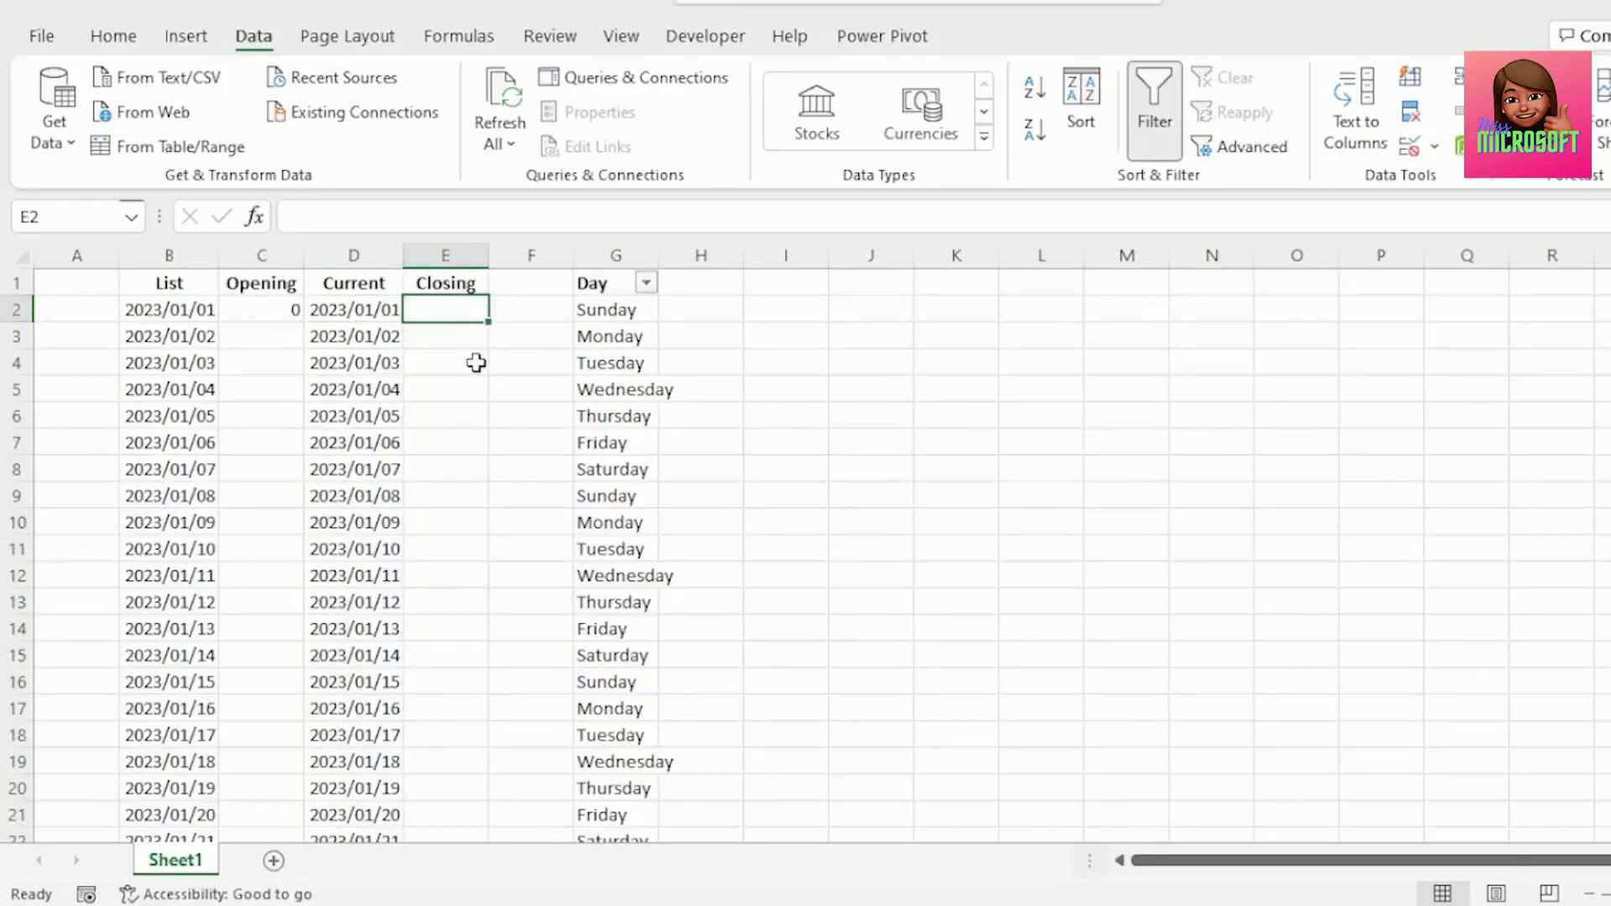
pyautogui.press('capslock')
pyautogui.write('=')
pyautogui.press('capslock')
pyautogui.write('IF(')
pyautogui.click(609, 307)
pyautogui.write('="M')
pyautogui.press('capslock')
pyautogui.write('onday"')
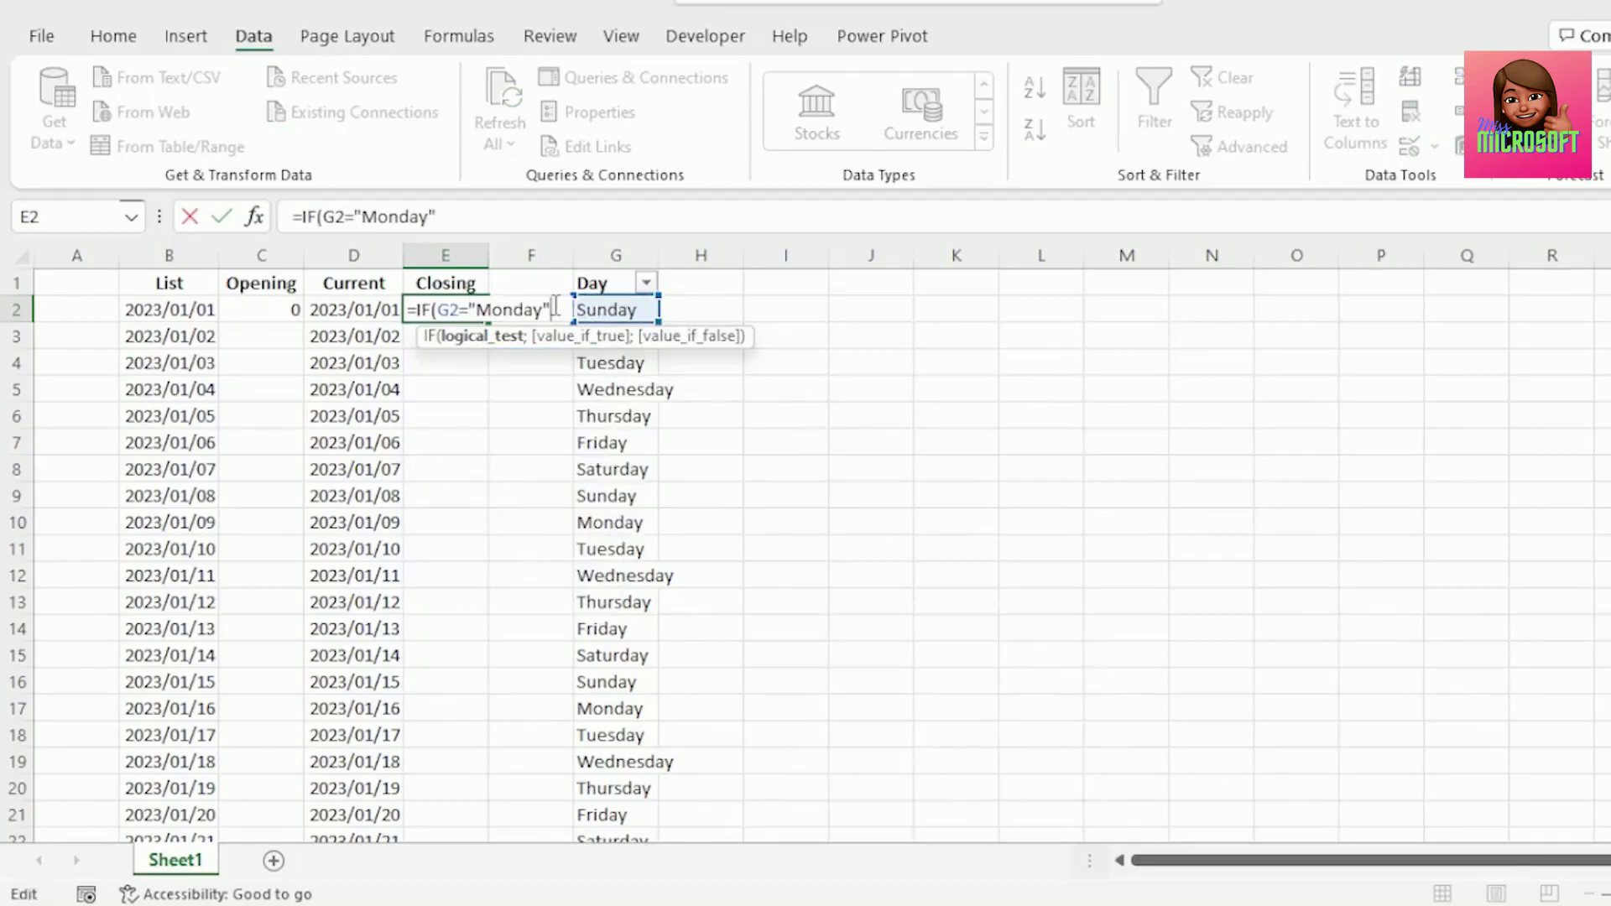
pyautogui.write(';')
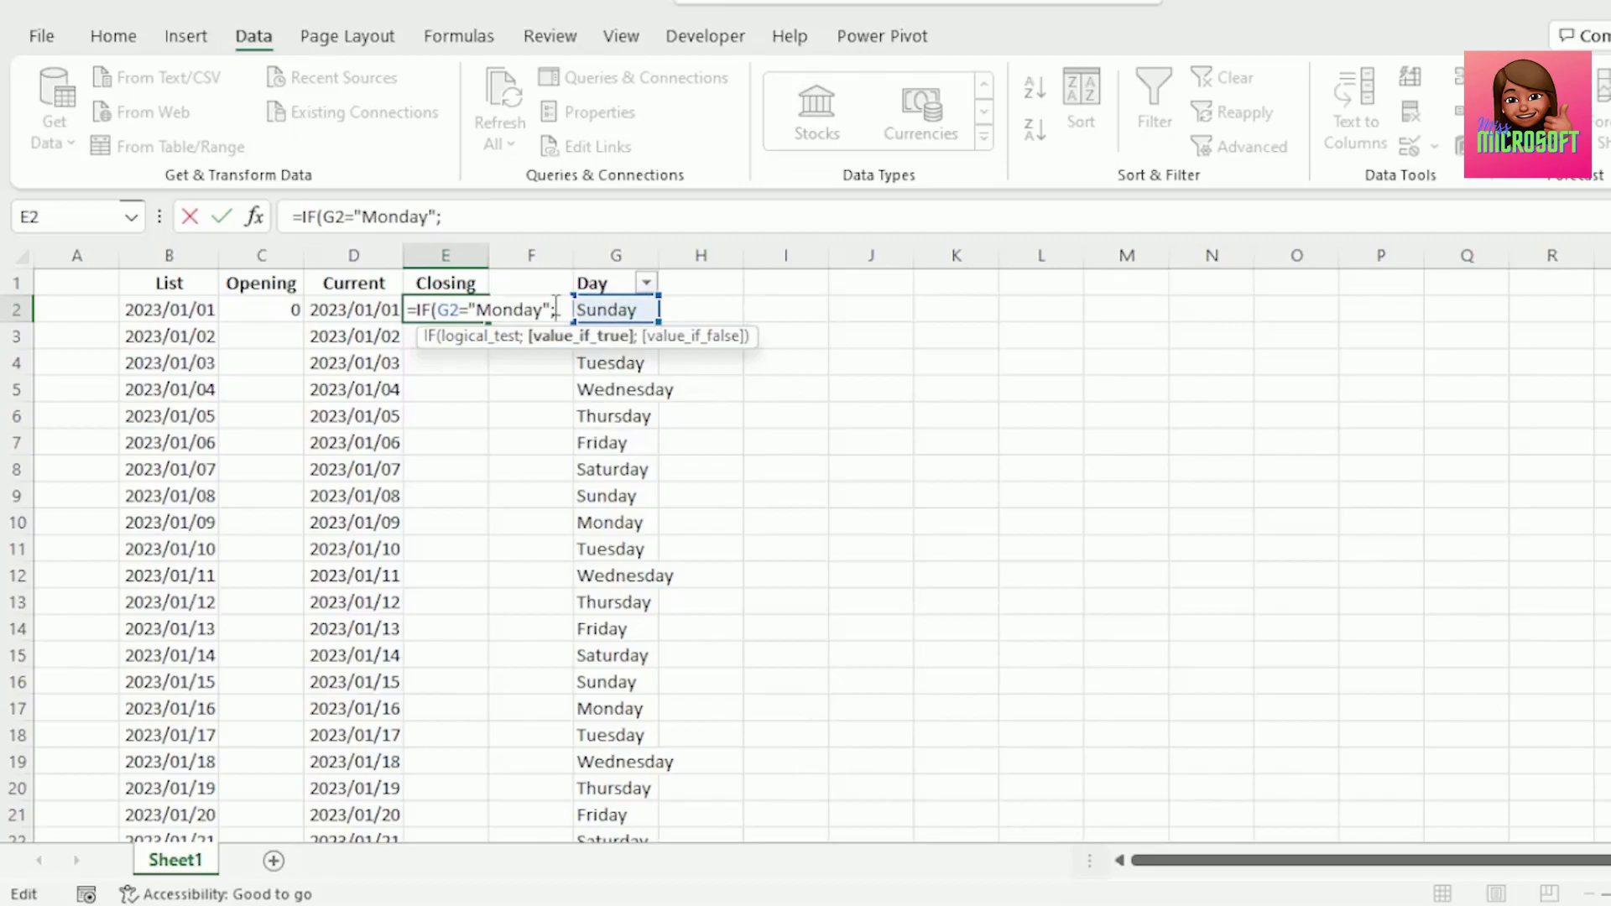
pyautogui.click(249, 310)
pyautogui.write('+1')
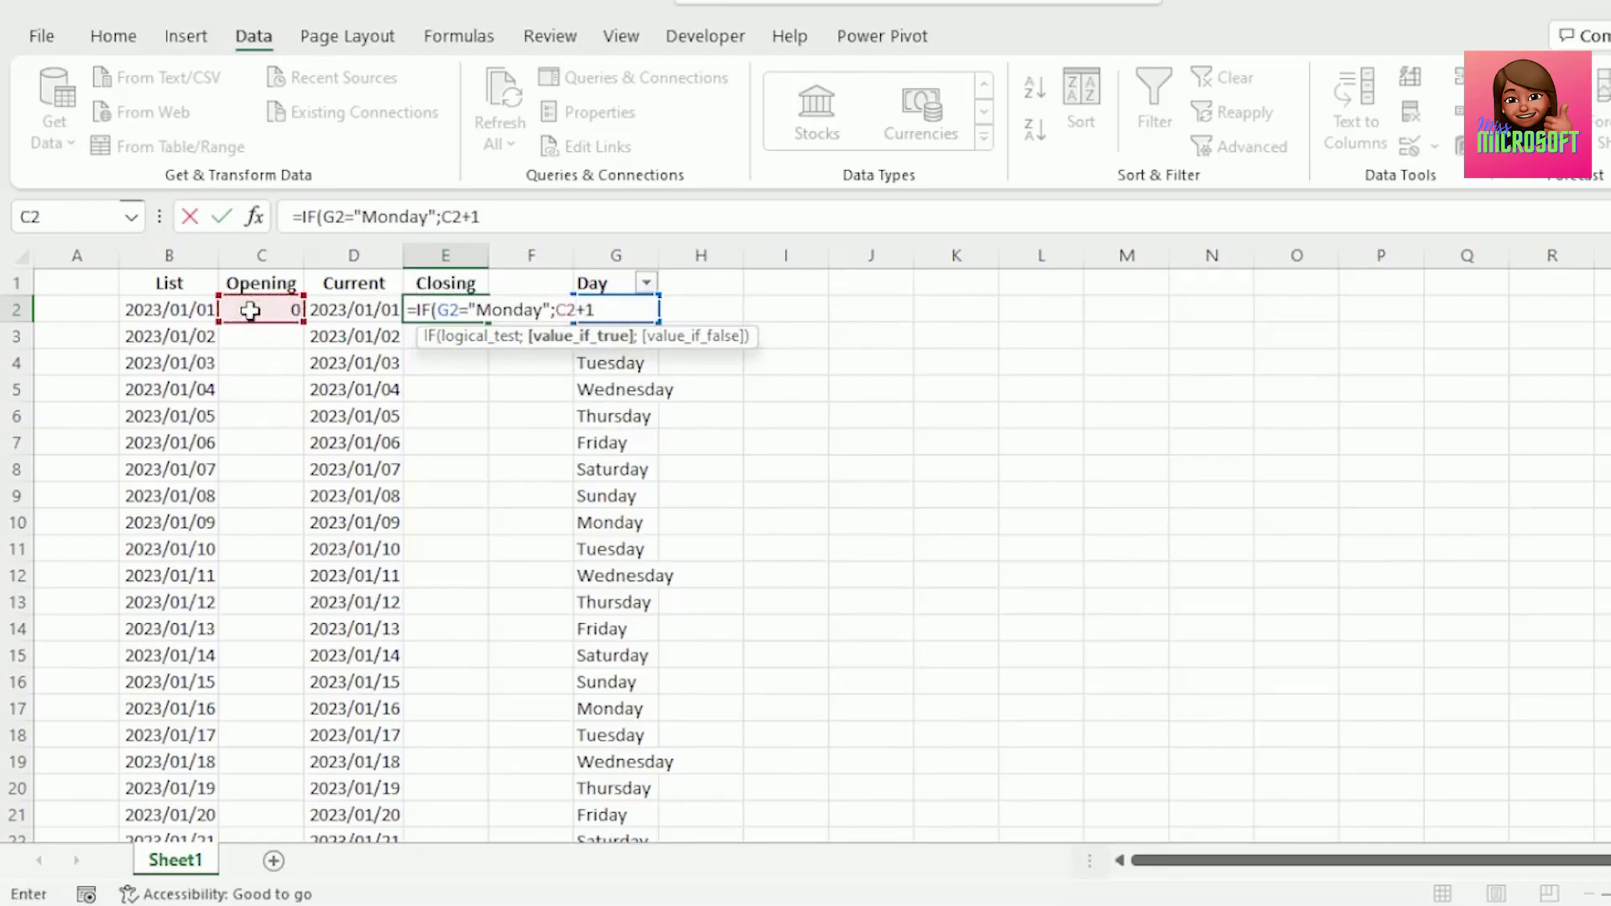
pyautogui.write(';')
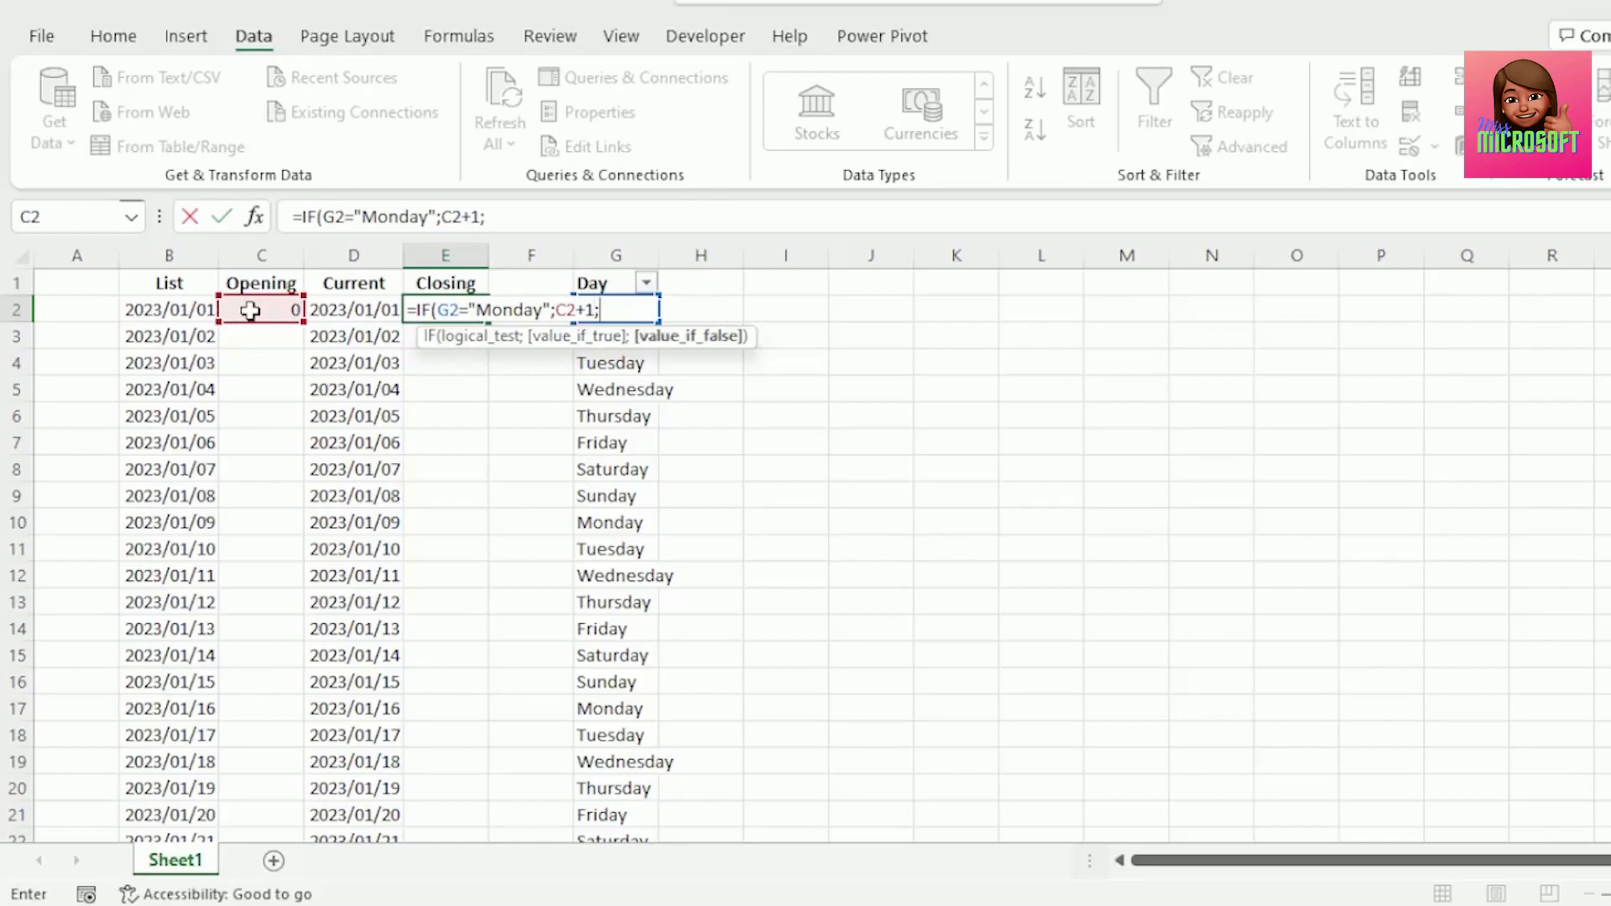
pyautogui.click(249, 310)
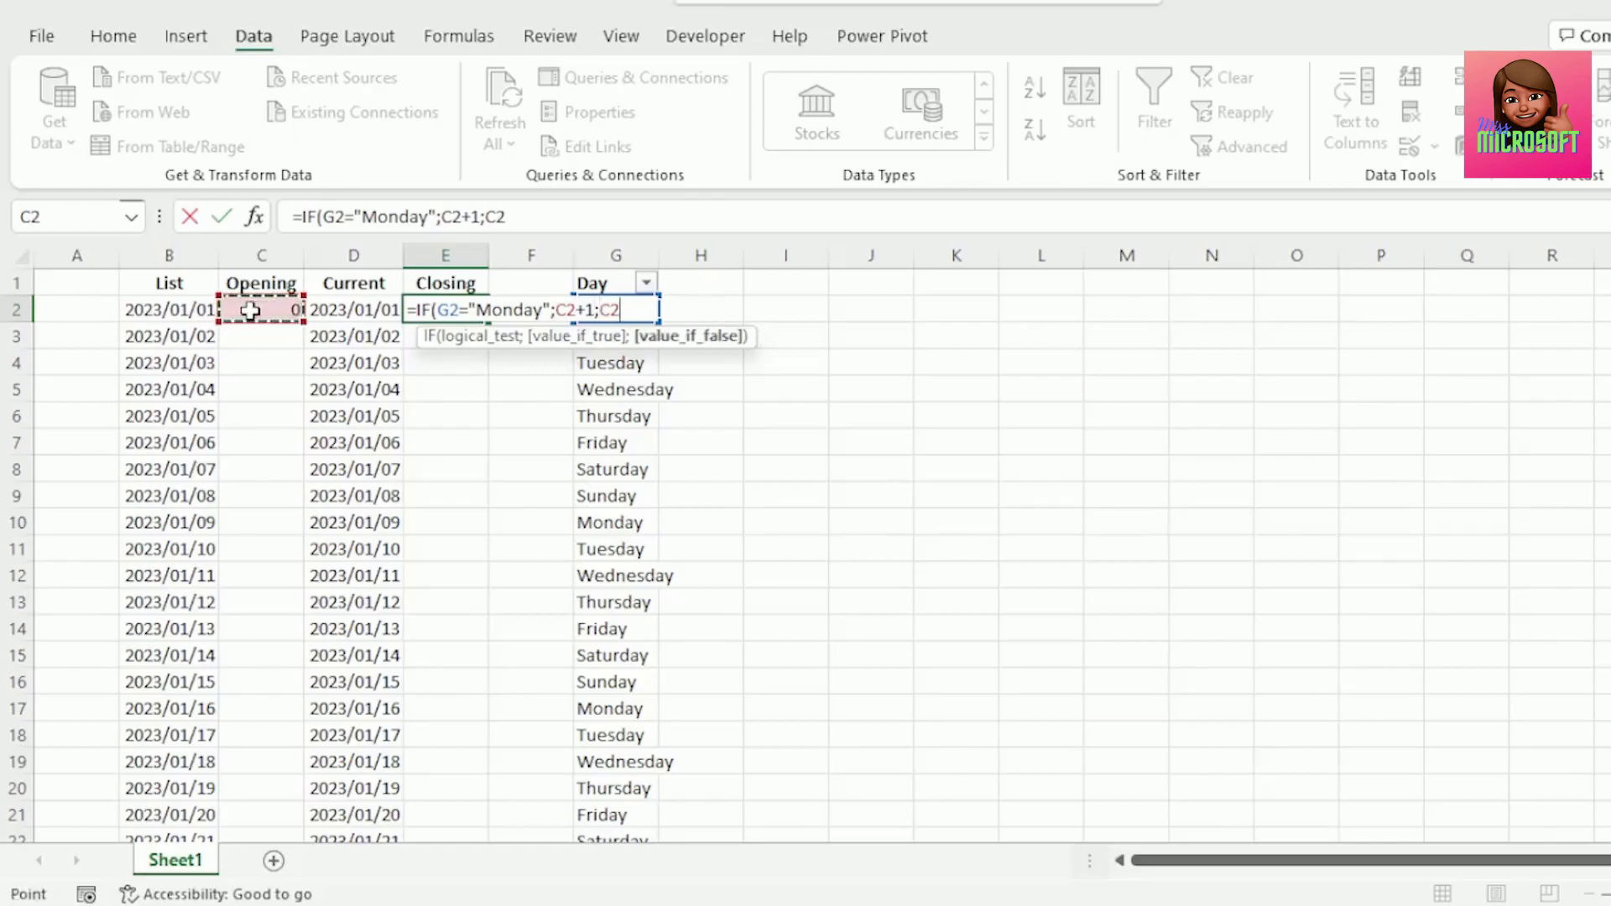
pyautogui.write(')')
pyautogui.press('Return')
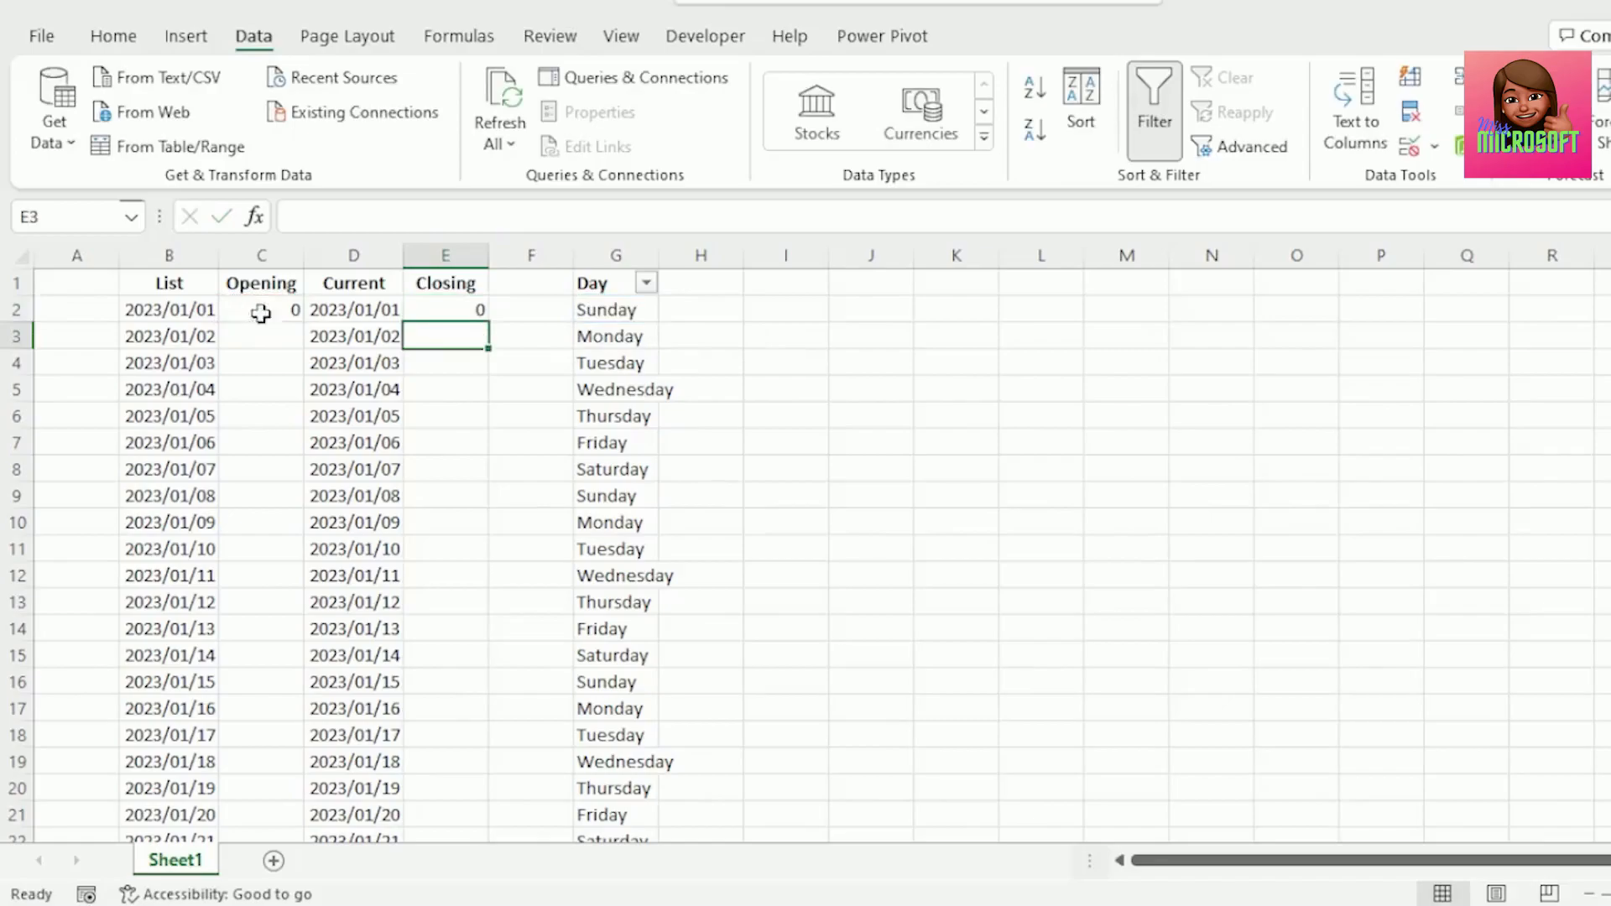
pyautogui.click(468, 309)
pyautogui.doubleClick(488, 323)
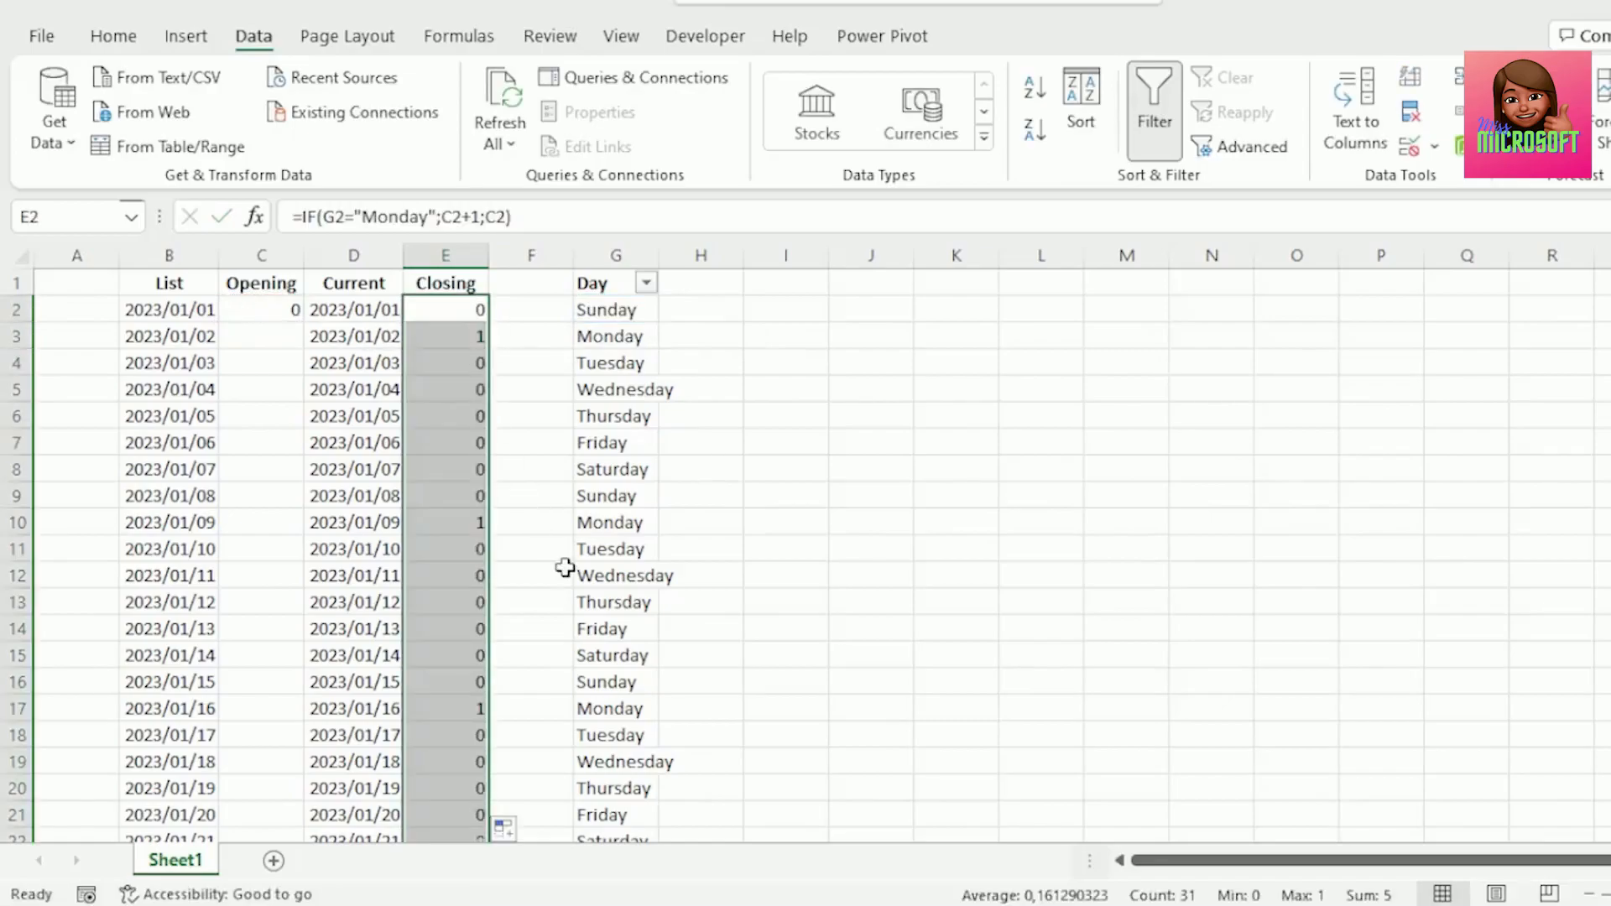
# Set C3 to =E2 and fill it down the Opening column.
pyautogui.click(269, 332)
pyautogui.write('=')
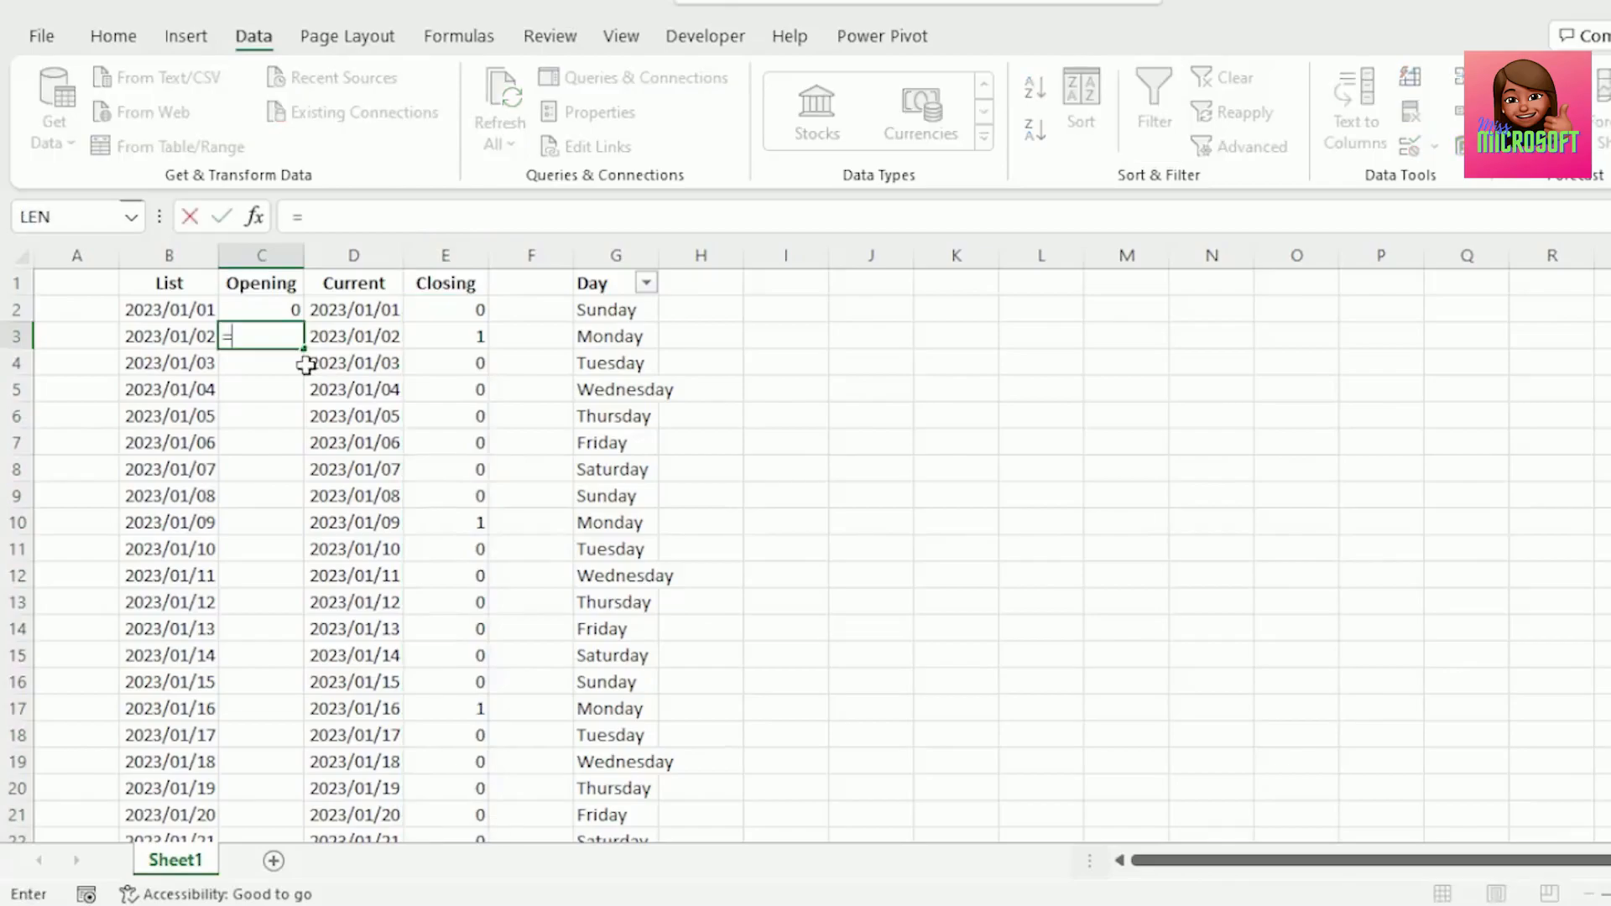
pyautogui.click(442, 307)
pyautogui.hotkey('ctrl', 'Return')
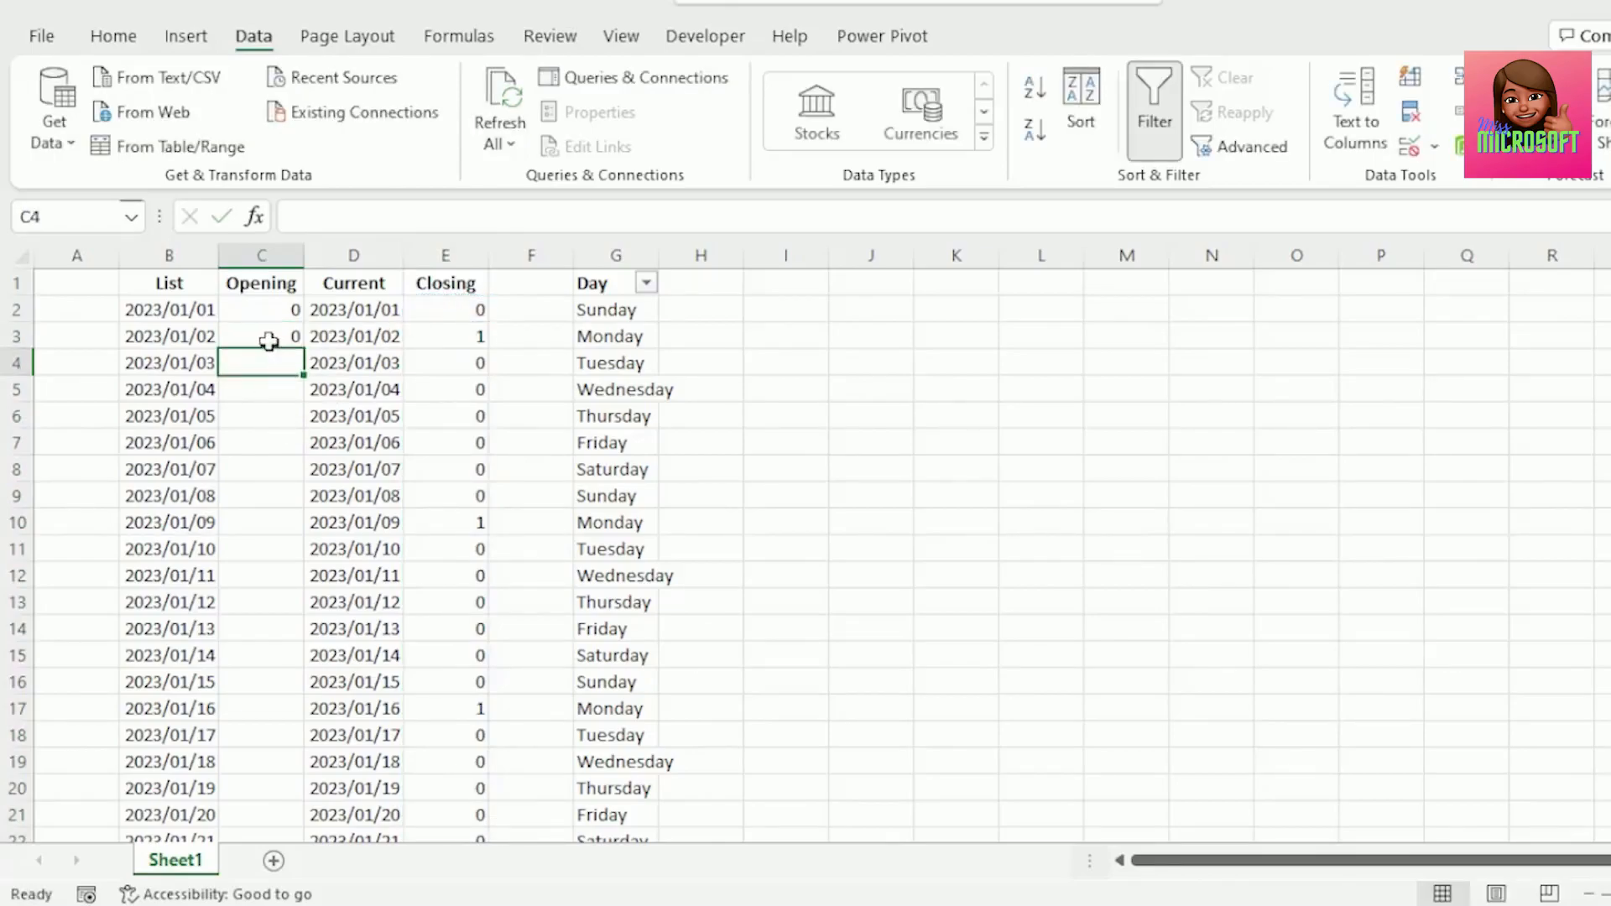
pyautogui.doubleClick(301, 347)
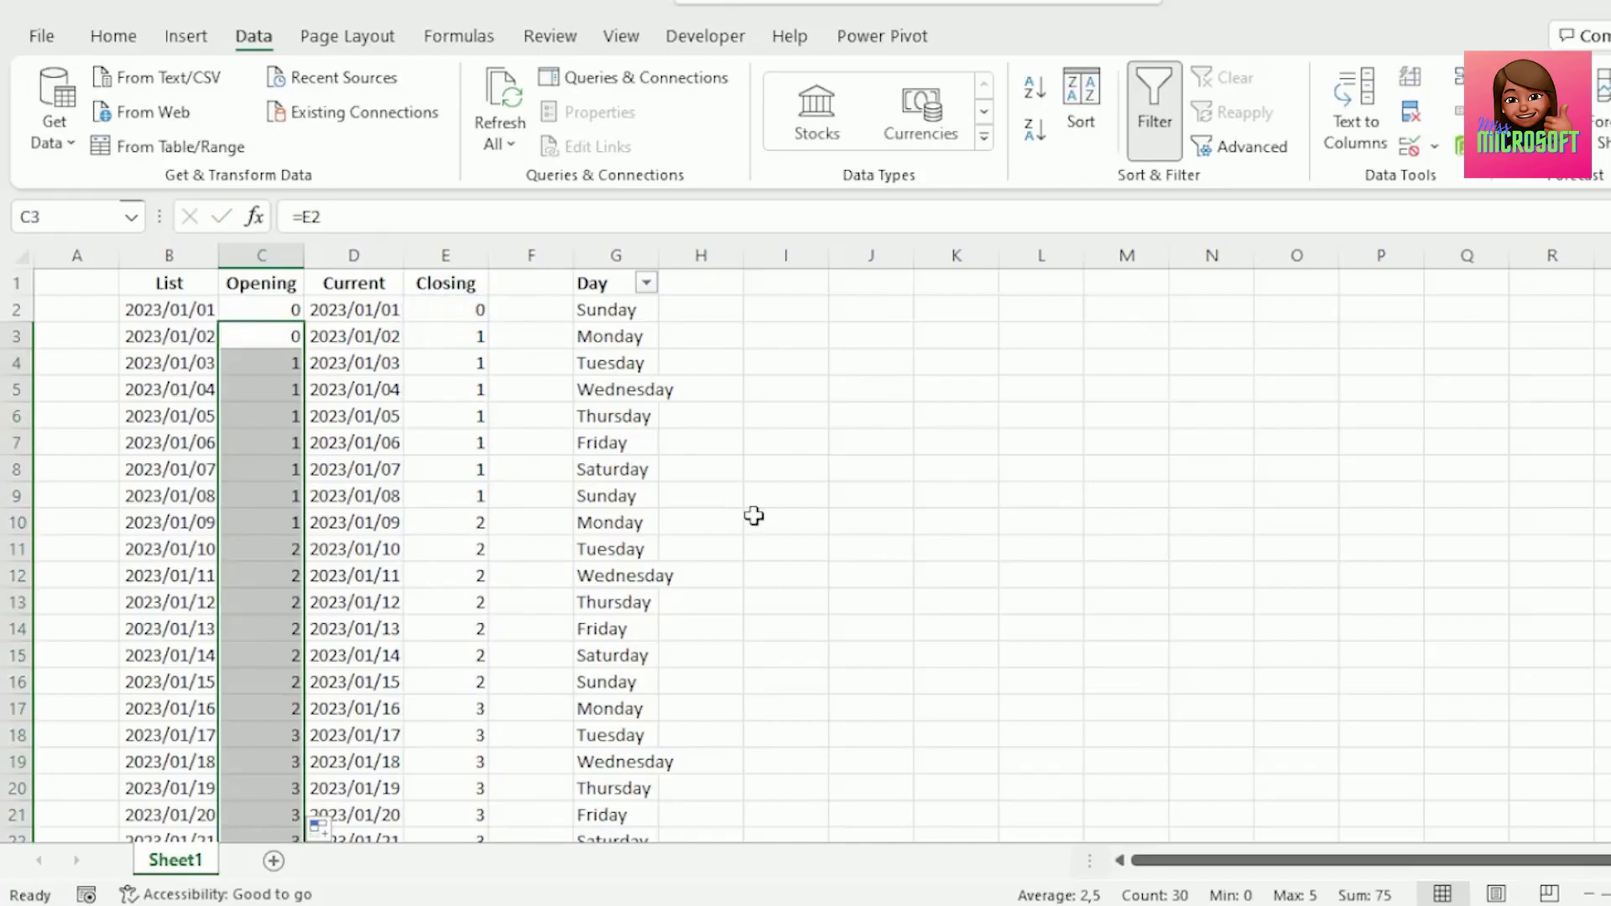
# Review the Opening and Closing values at the end of the table.
pyautogui.scroll(-7, 398, 576)
pyautogui.click(440, 548)
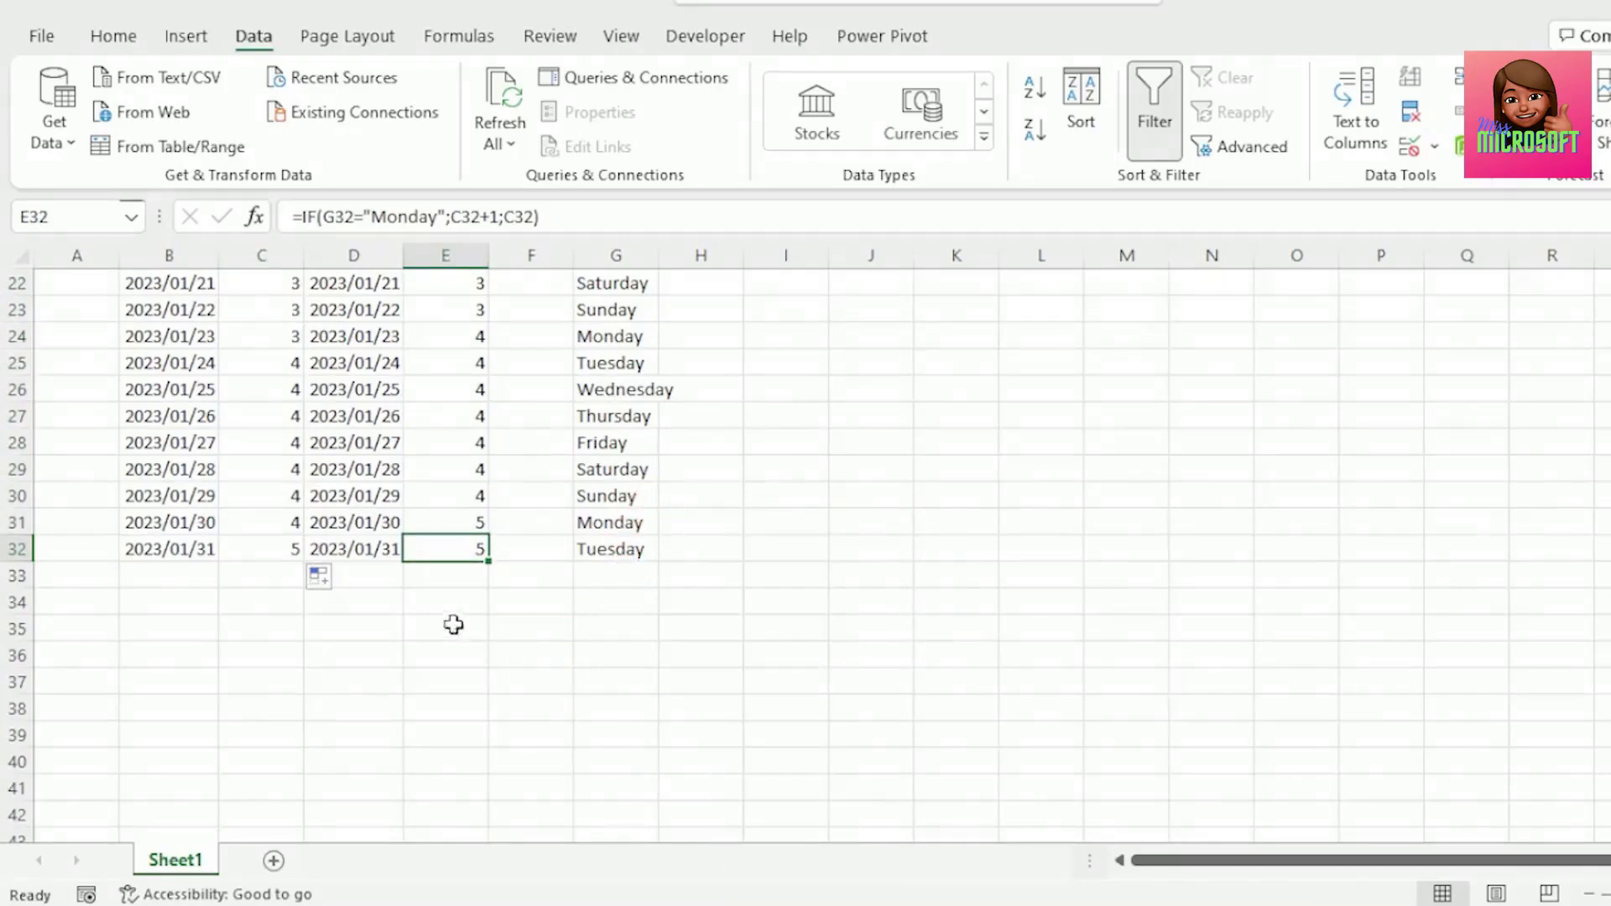
pyautogui.scroll(7, 1018, 651)
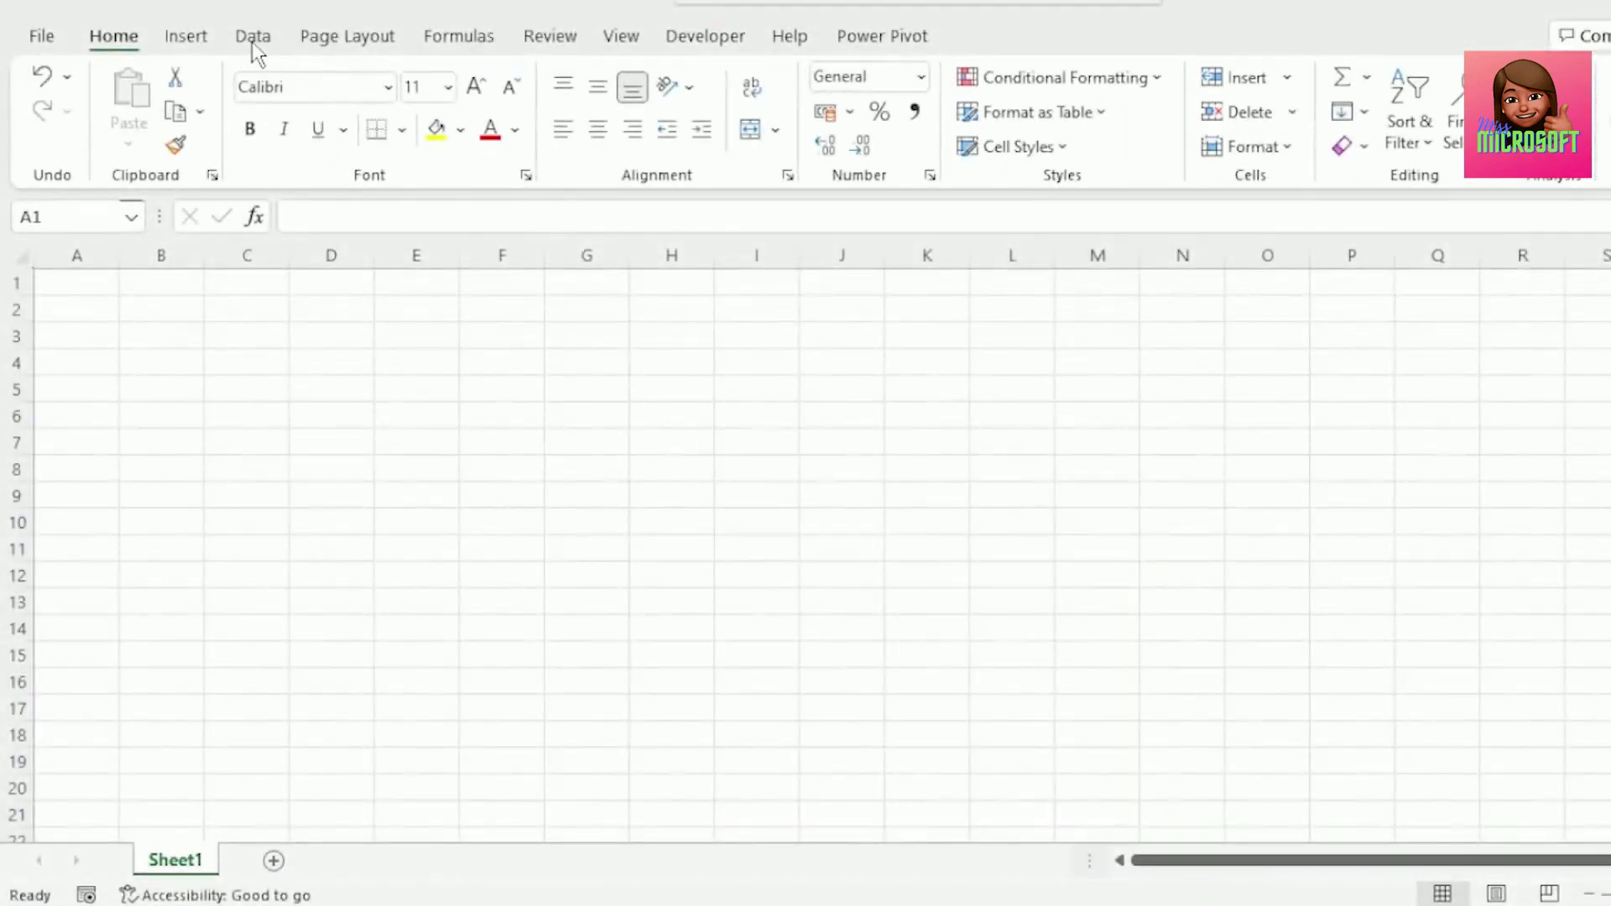
# On a new empty sheet, create a Blank Query in Power Query.
pyautogui.click(252, 38)
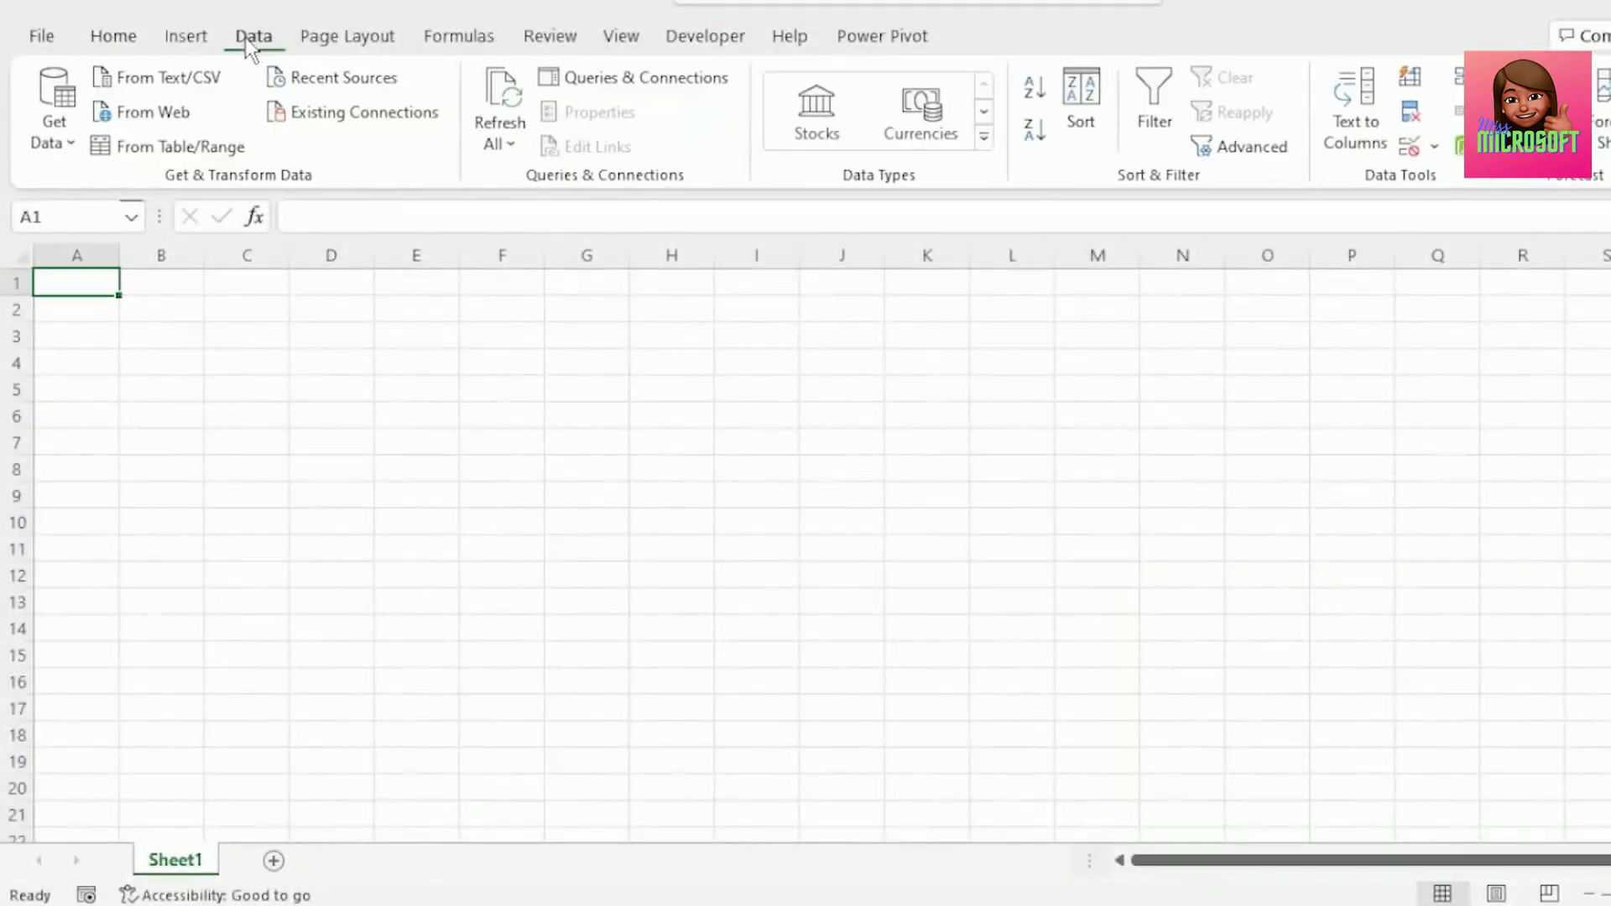
pyautogui.click(53, 118)
pyautogui.moveTo(148, 517)
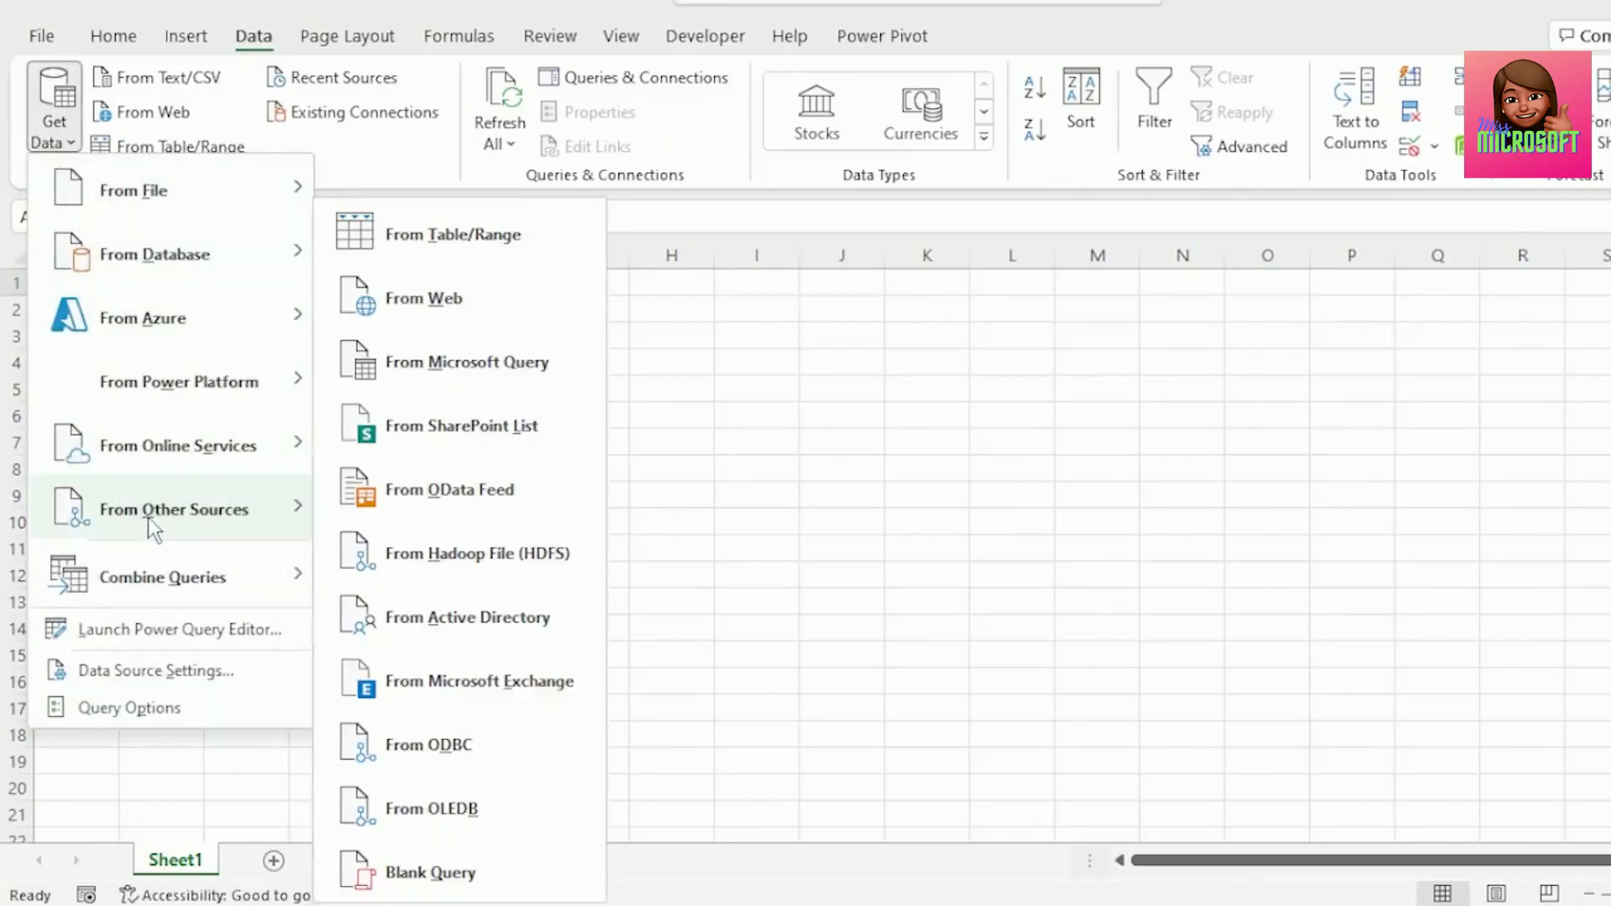
pyautogui.click(417, 878)
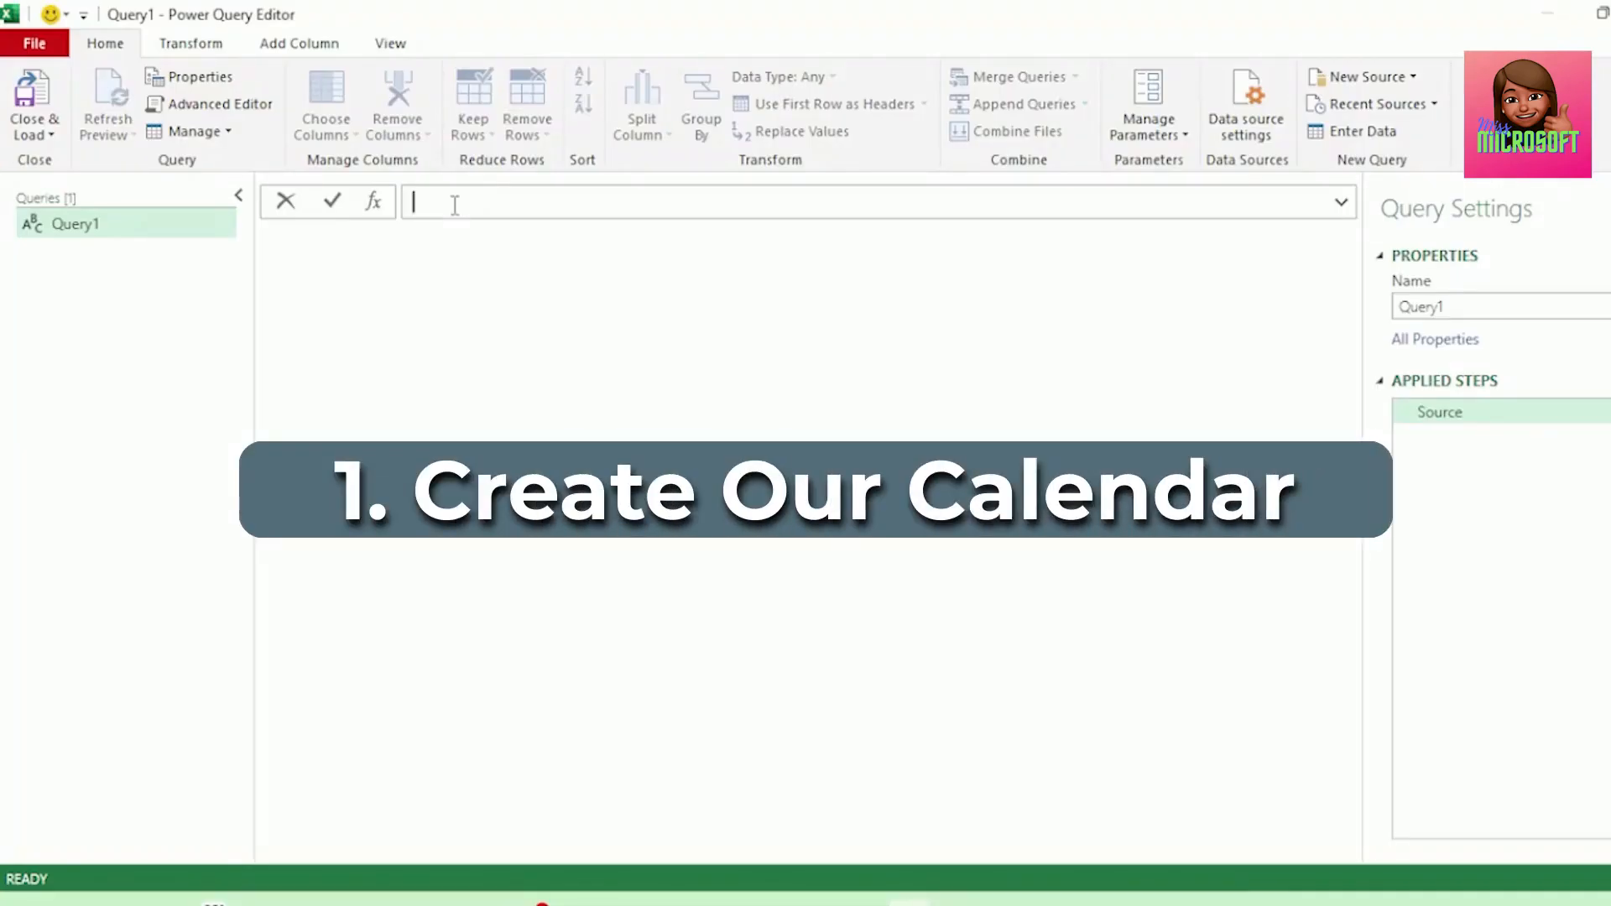
# Enter the formula =#date(2023,1,1) as the query's source.
pyautogui.write('=')
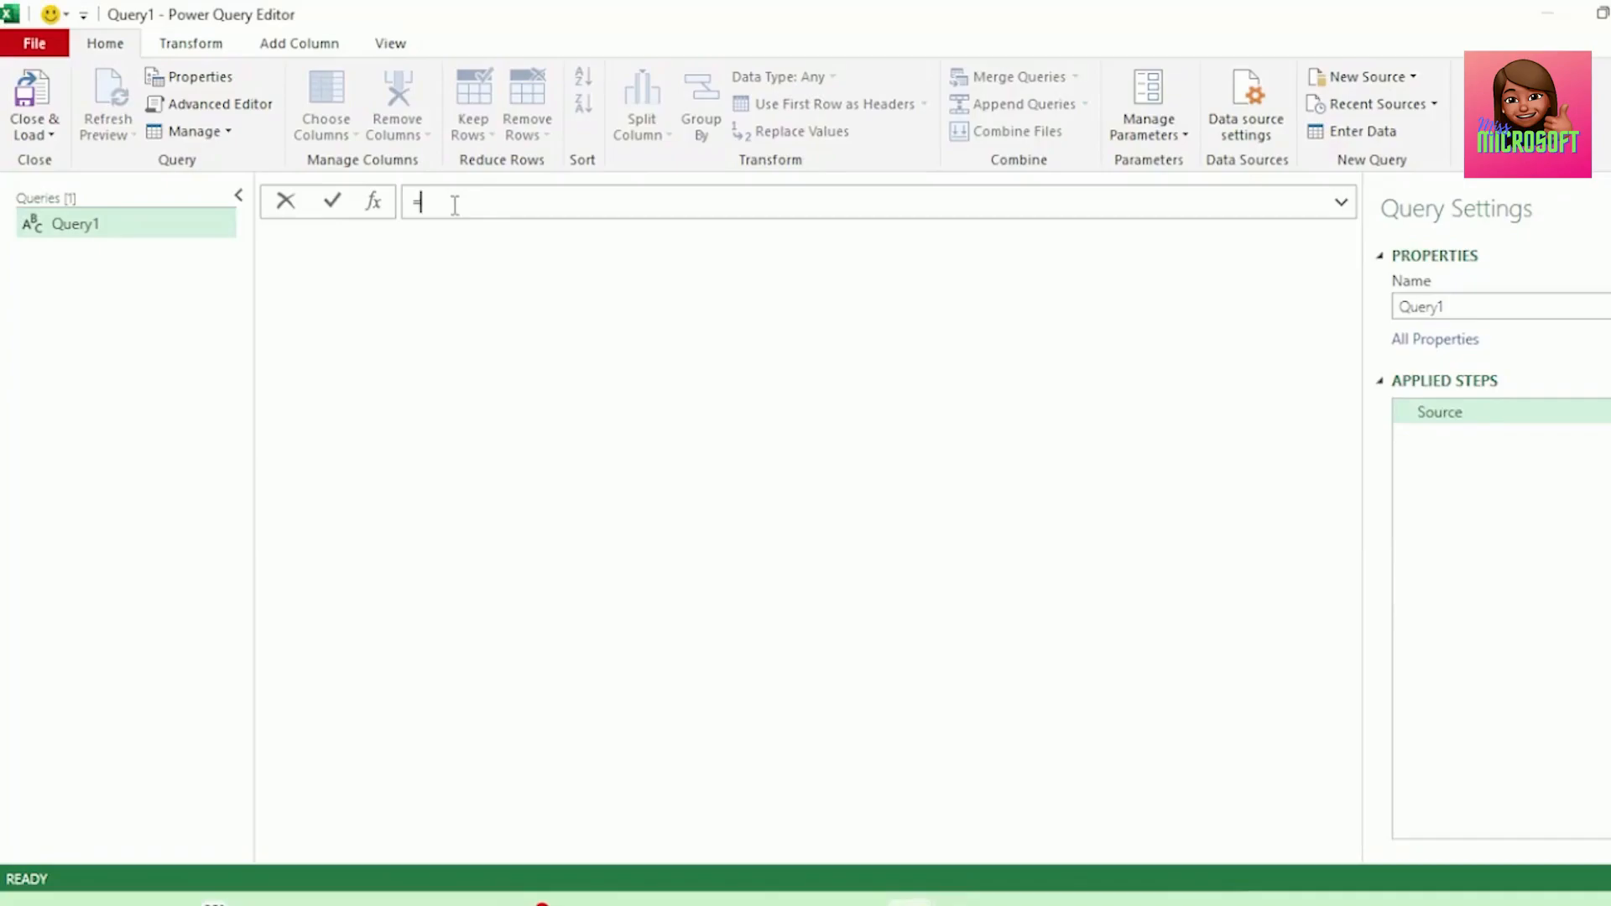
pyautogui.write('#date(2023,1,1')
pyautogui.press('Return')
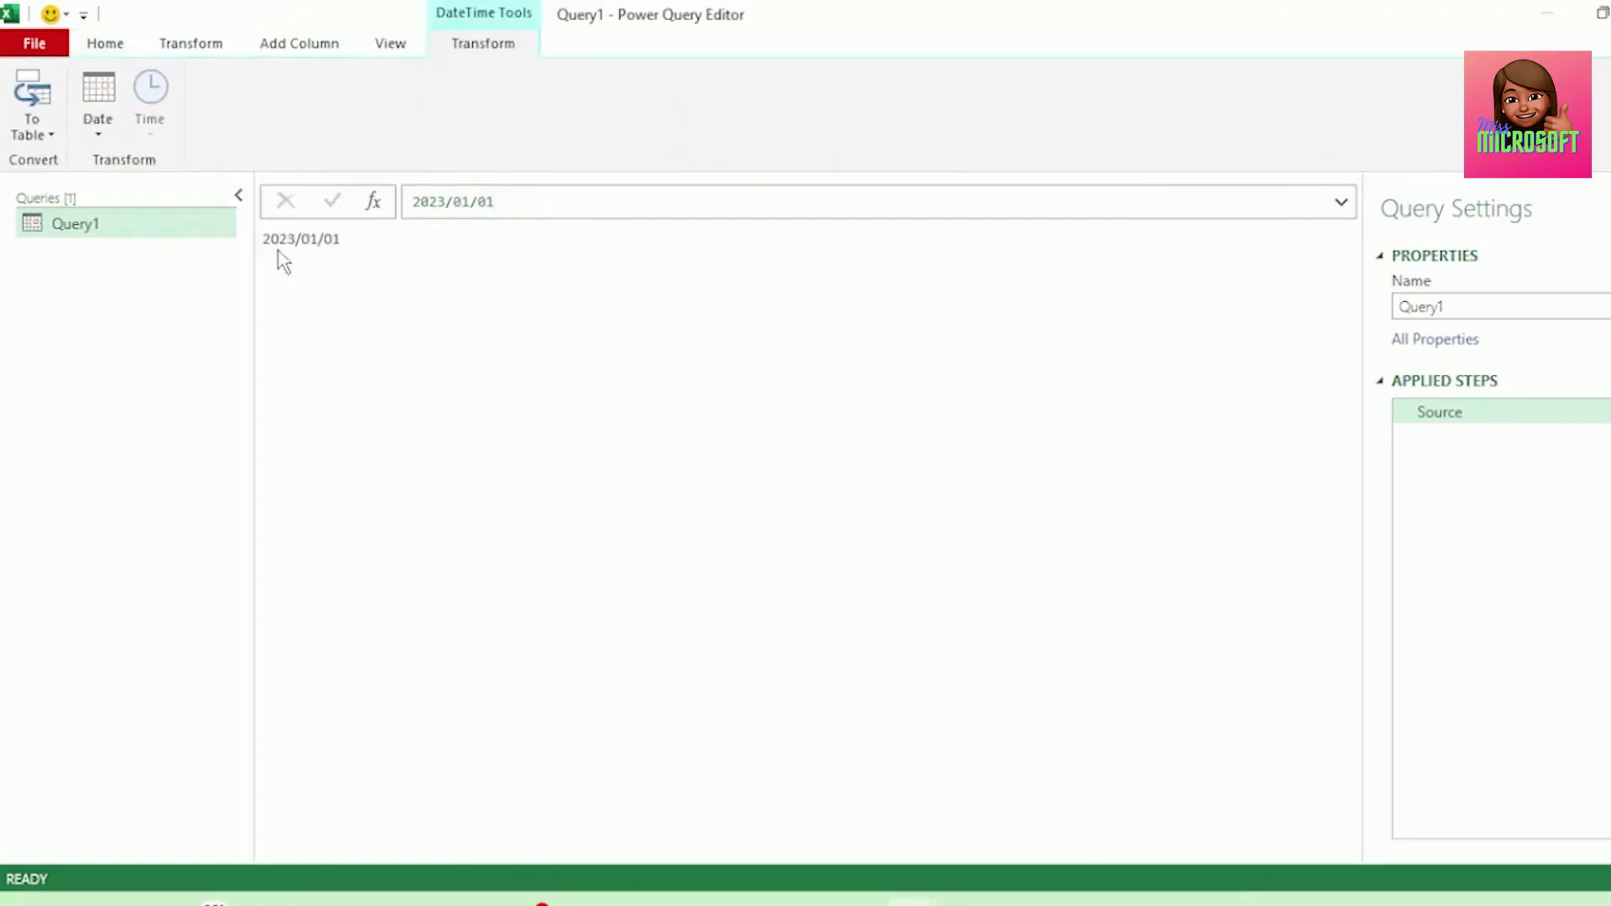
# Rewrite the formula as the date range =#date(2023,1,1)..#date(2023,1,31).
pyautogui.moveTo(269, 239); pyautogui.dragTo(365, 313)
pyautogui.moveTo(413, 205); pyautogui.dragTo(525, 196)
pyautogui.write('=#date(2023,1,1)')
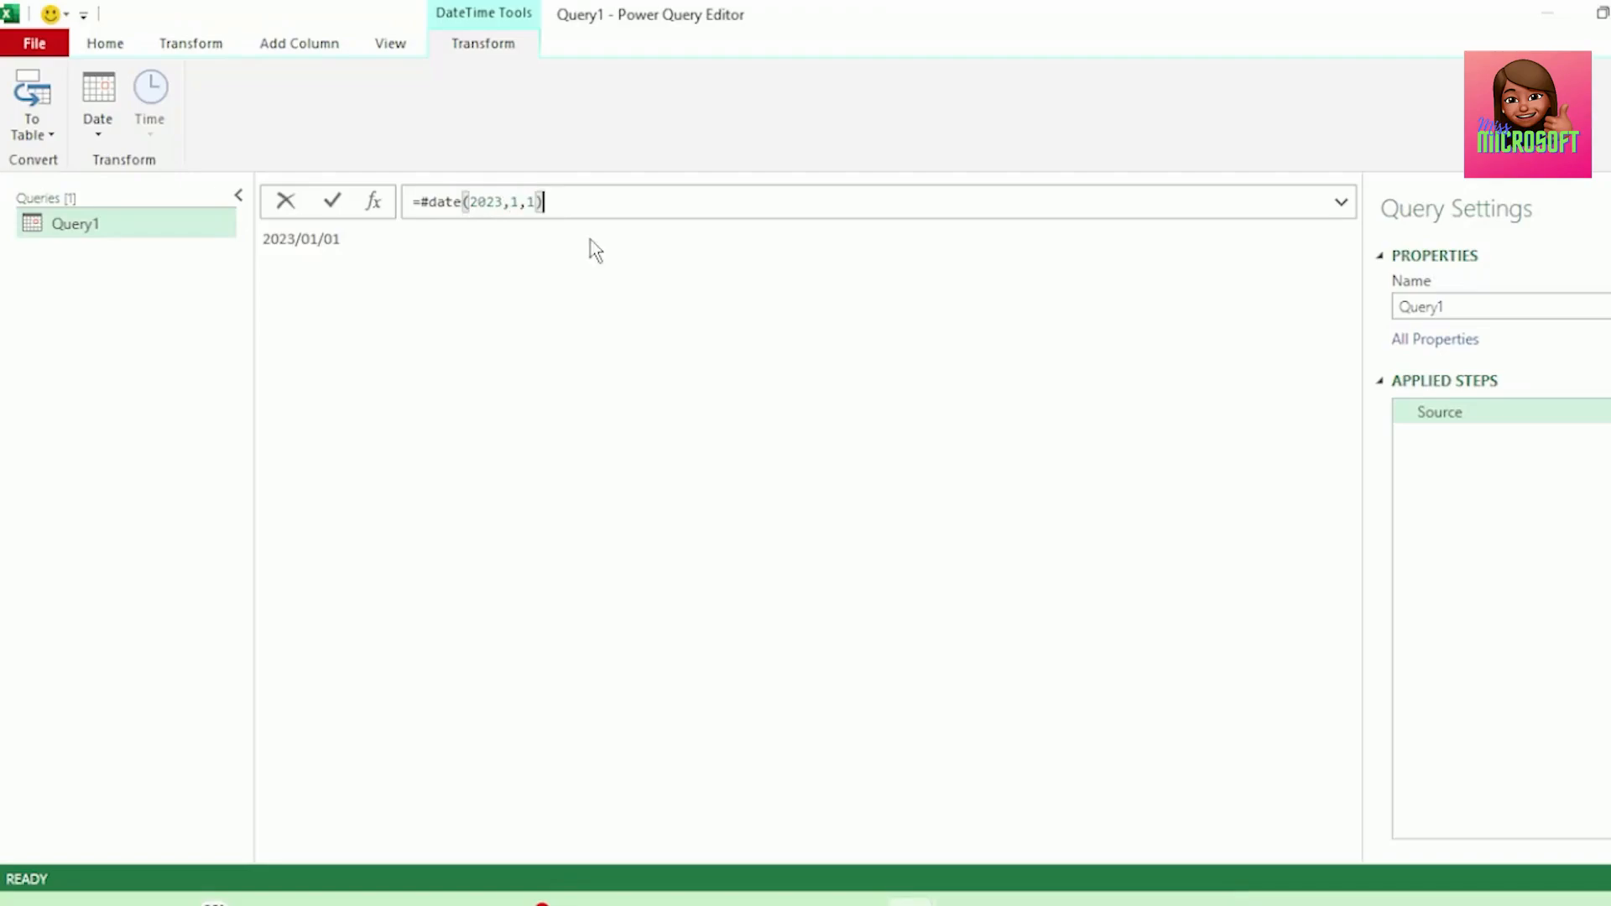
pyautogui.write('..#date(2023')
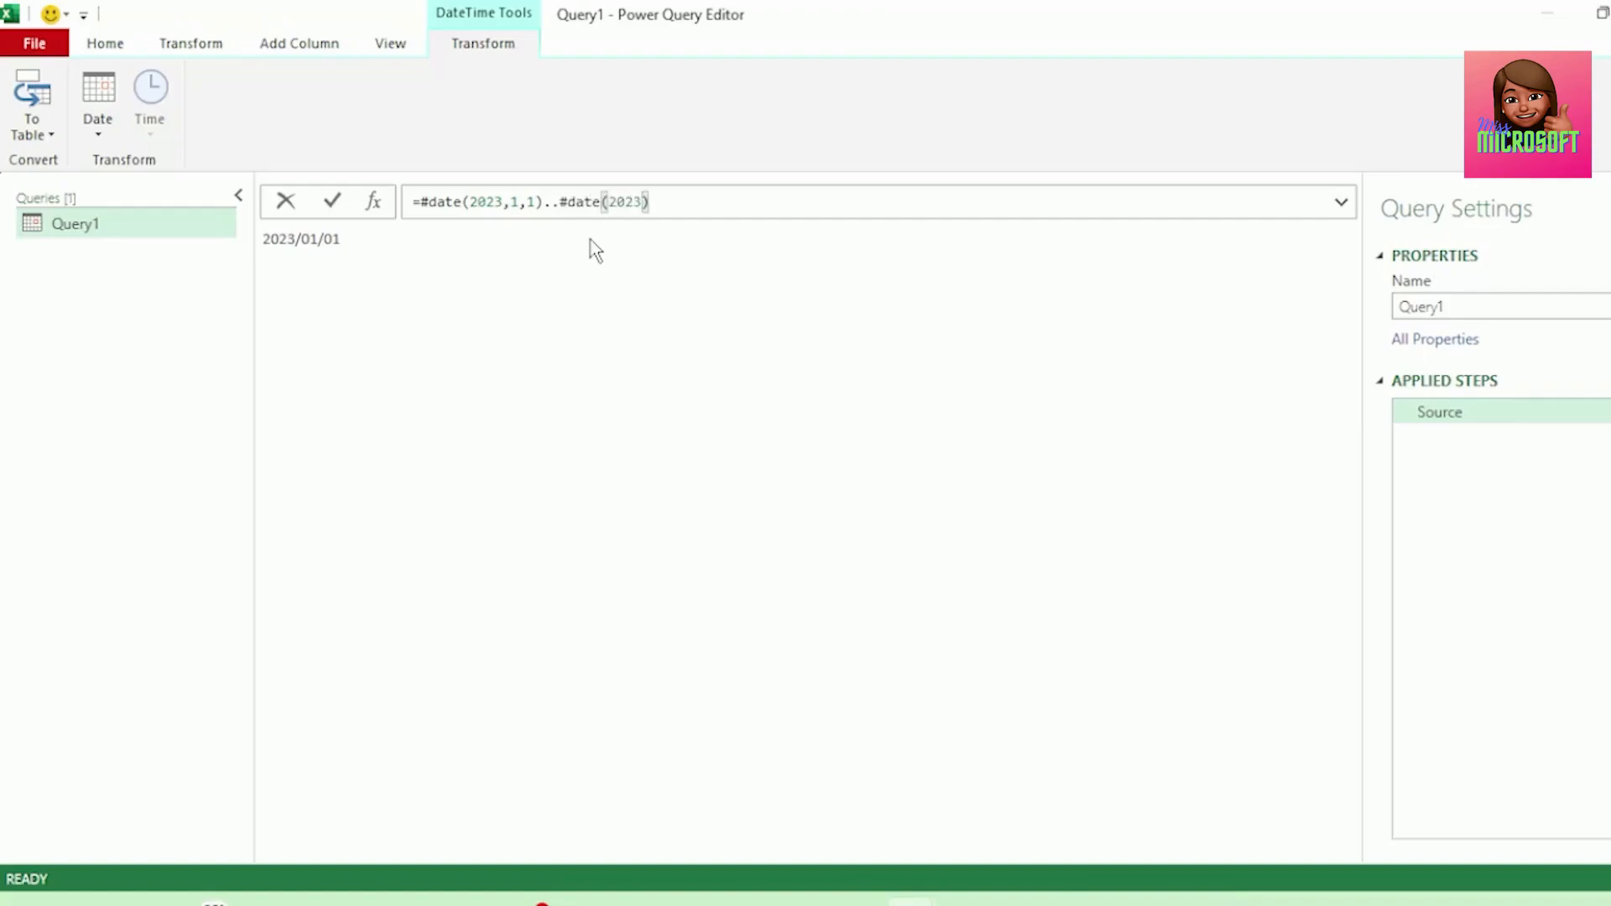
pyautogui.write(',1,31')
# Enclose the date range formula in curly braces, making it {#date(2023,1,1)..#date(2023,1,31)}, and commit it.
pyautogui.click(422, 204)
pyautogui.write('{')
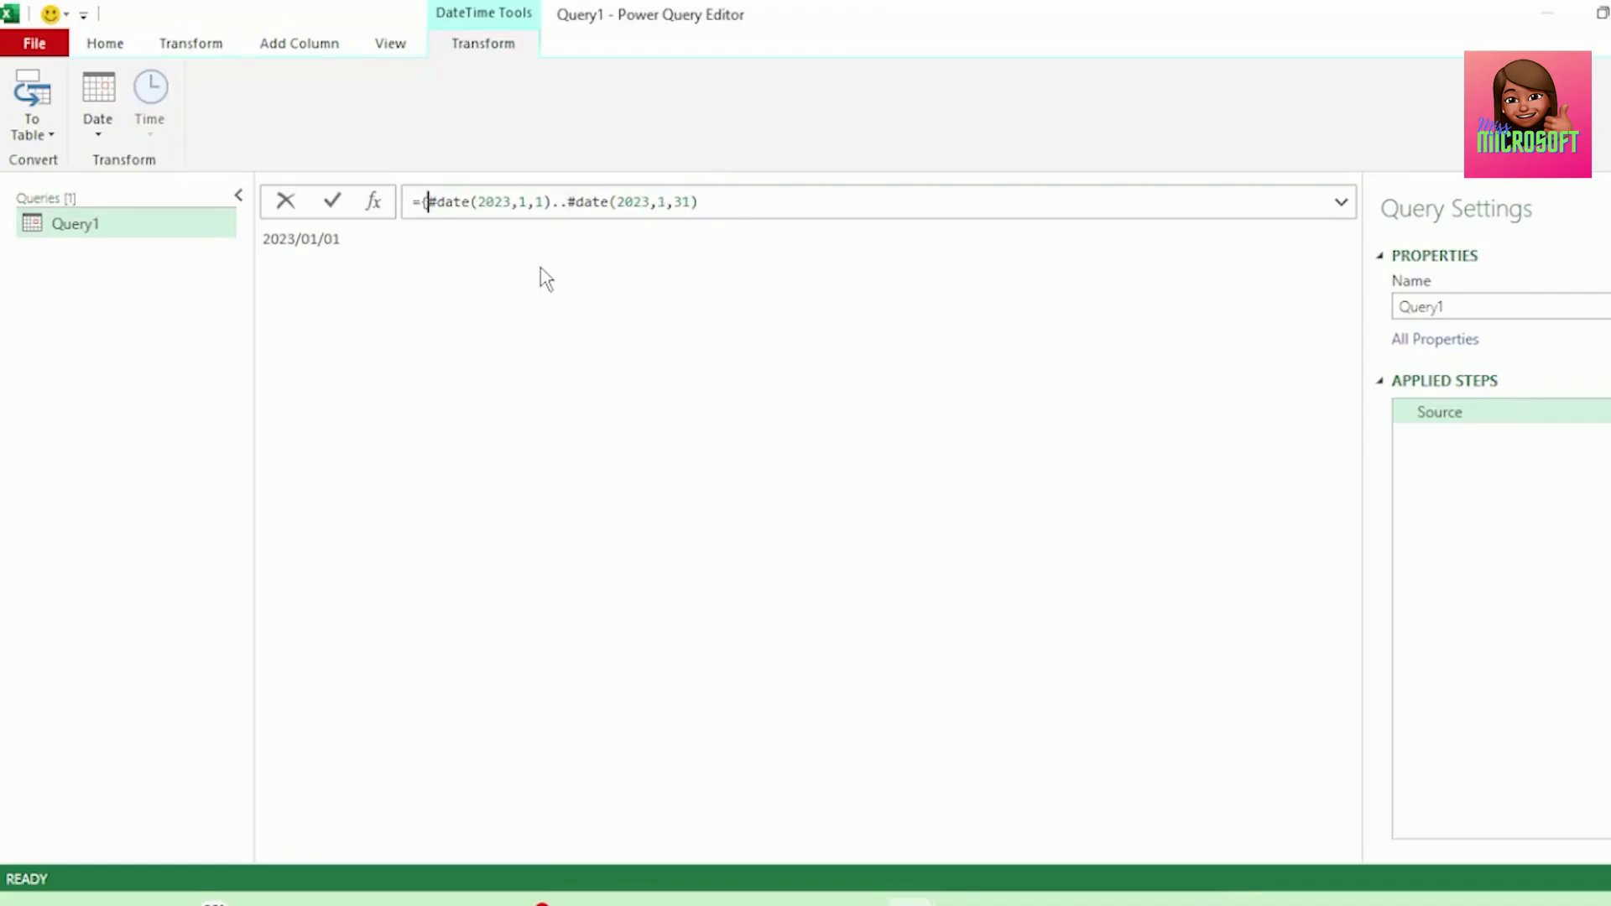
pyautogui.click(713, 193)
pyautogui.write('}')
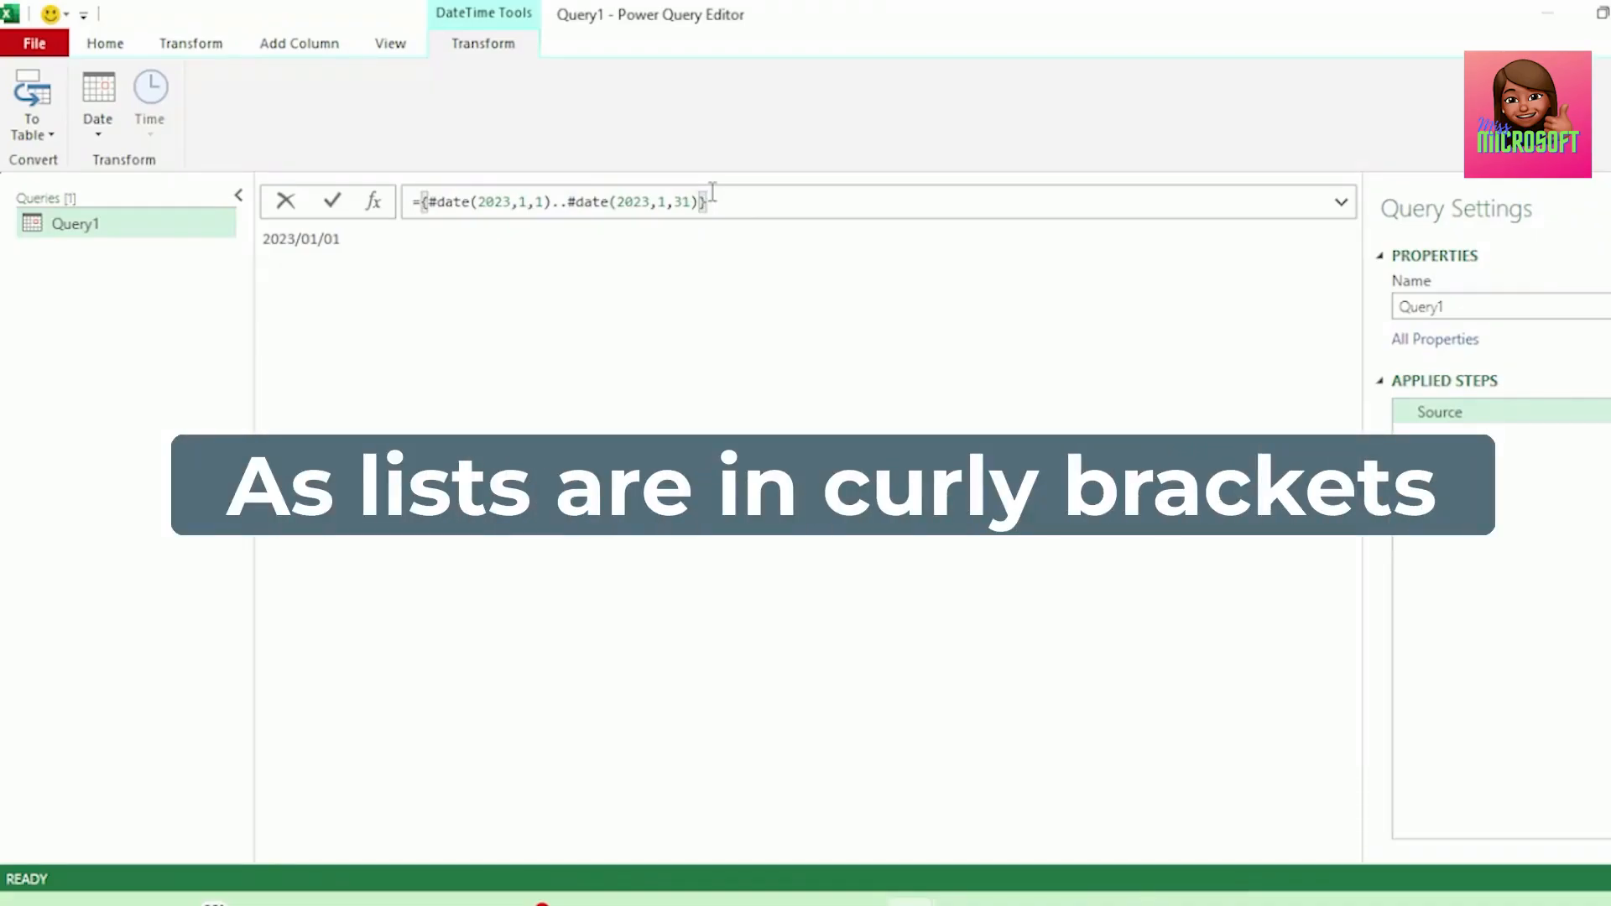
pyautogui.press('Return')
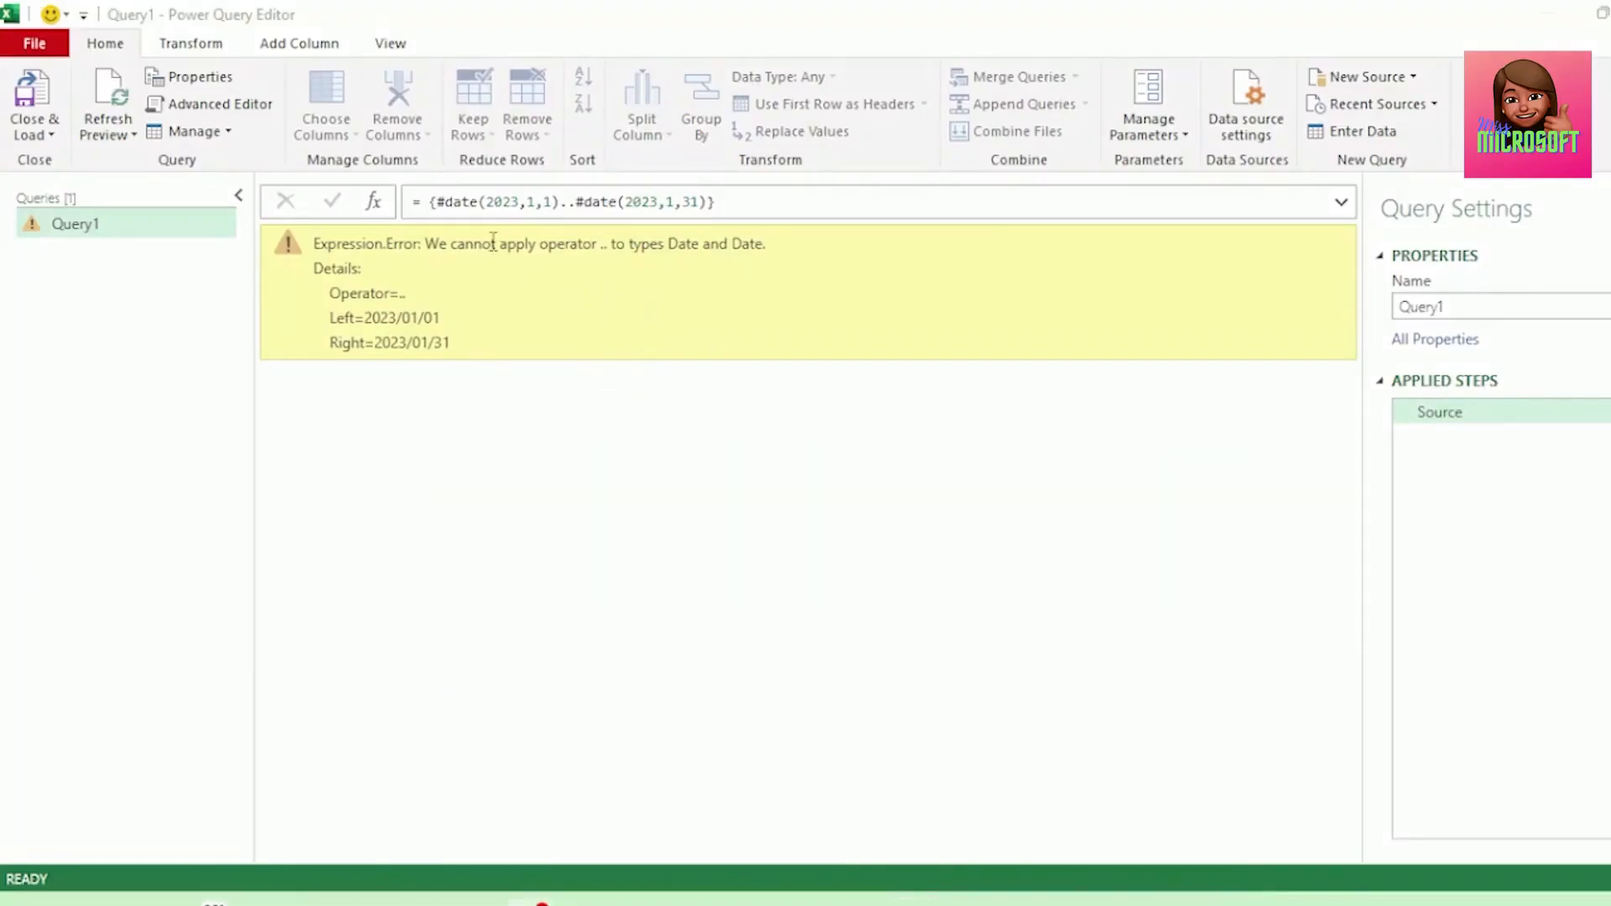
# Wrap the start date in Number.From, giving Number.From(#date(2023,1,1)).
pyautogui.click(438, 201)
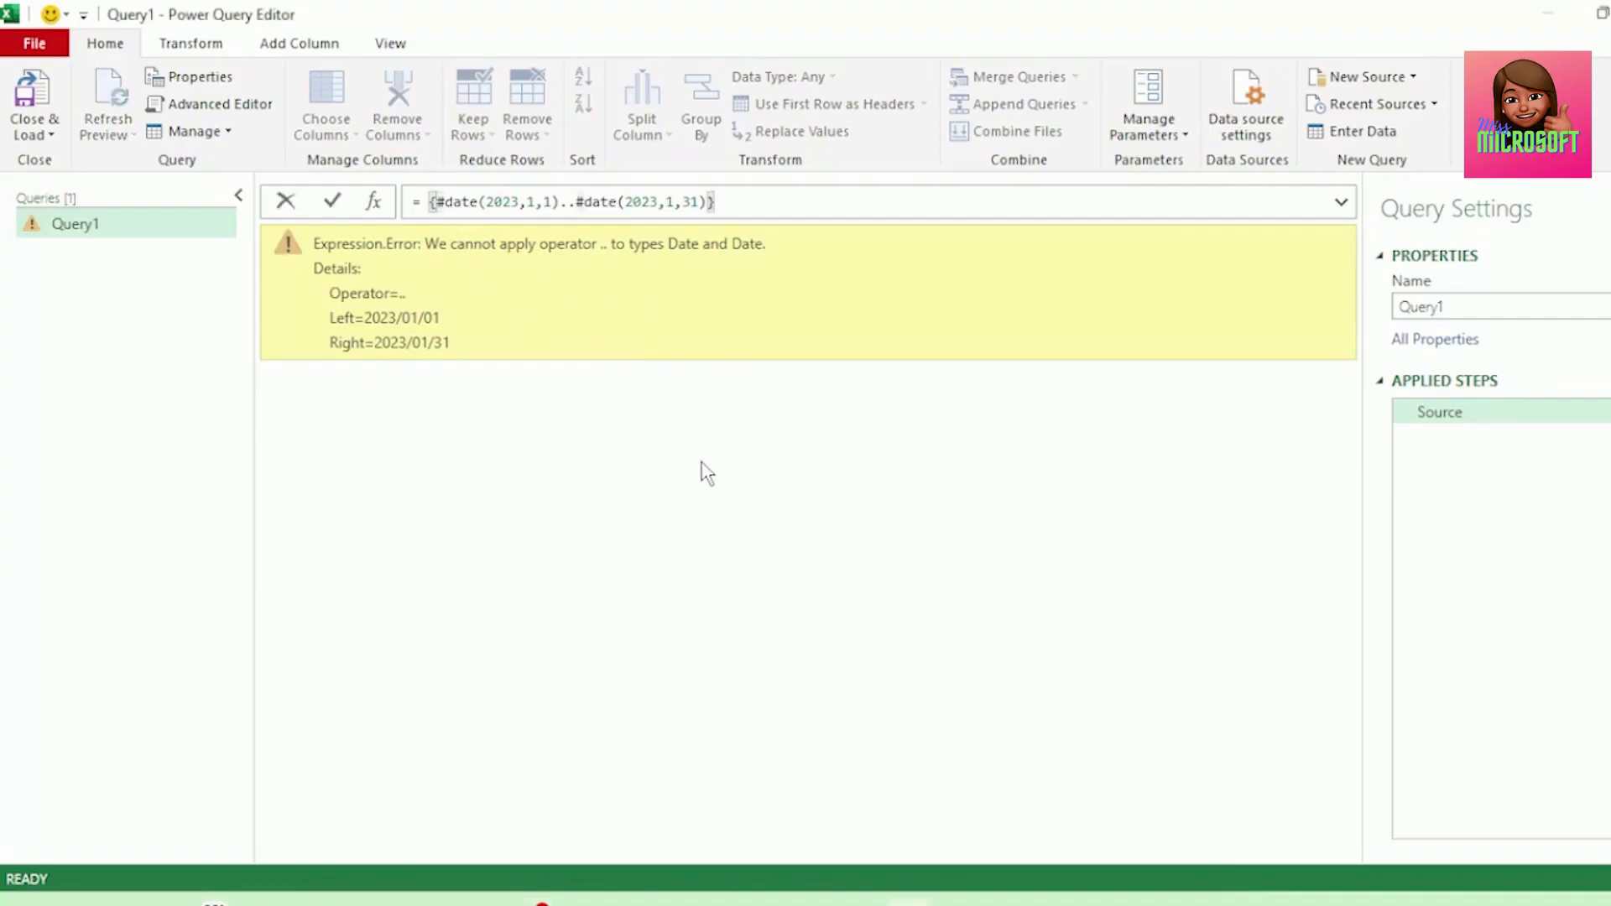
pyautogui.press('capslock')
pyautogui.write('Number')
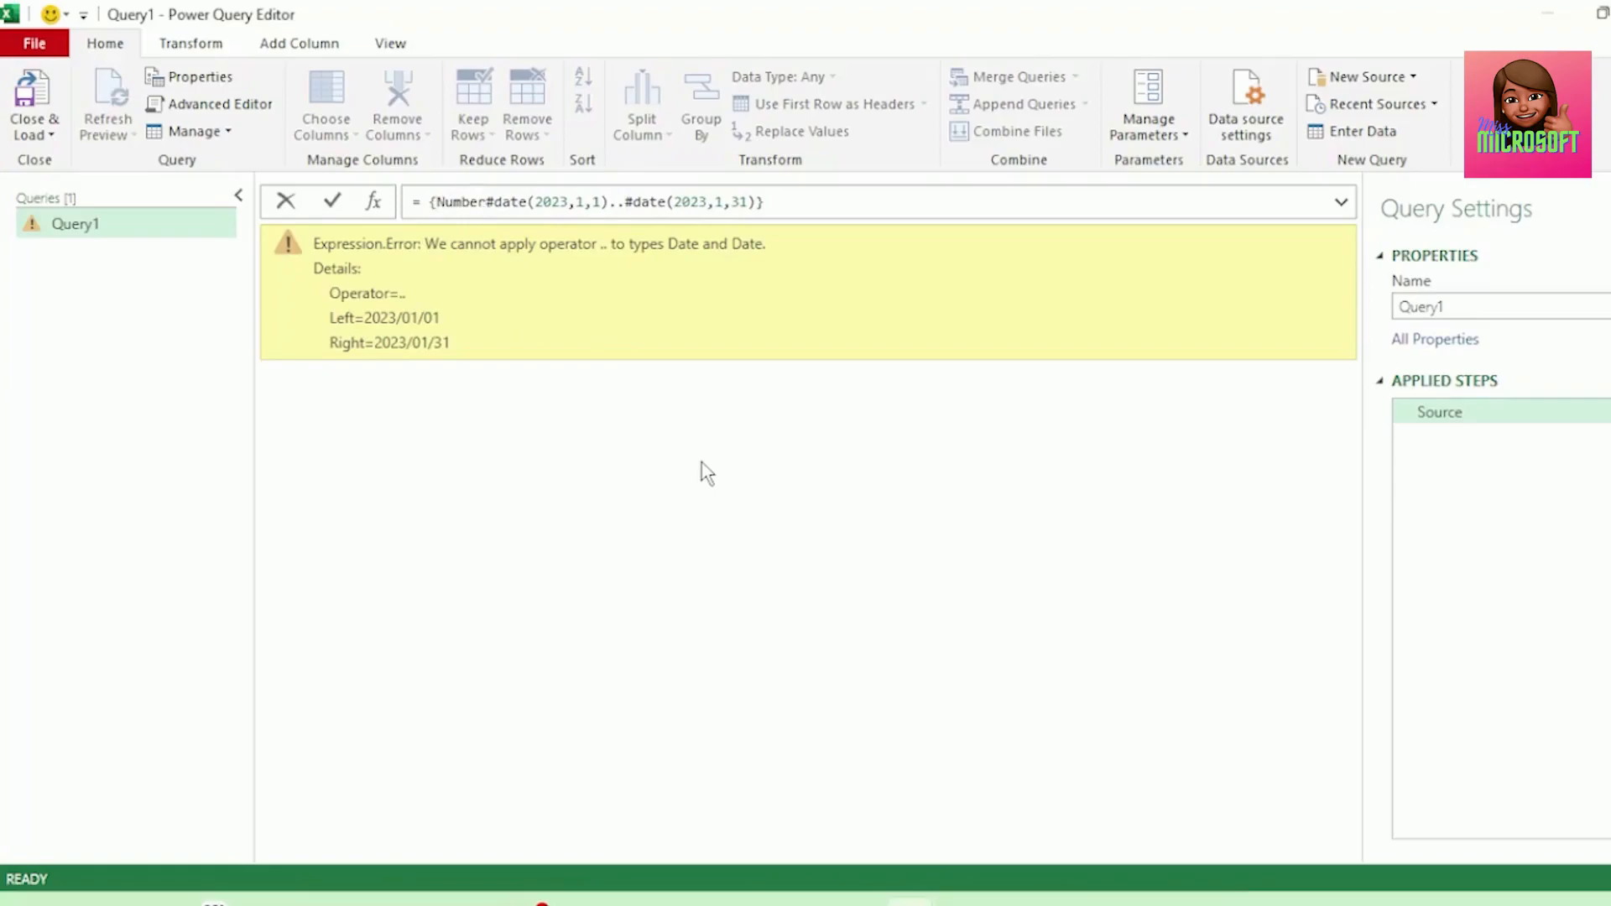
pyautogui.write('.')
pyautogui.press('capslock')
pyautogui.write('F')
pyautogui.press('capslock')
pyautogui.write('rom')
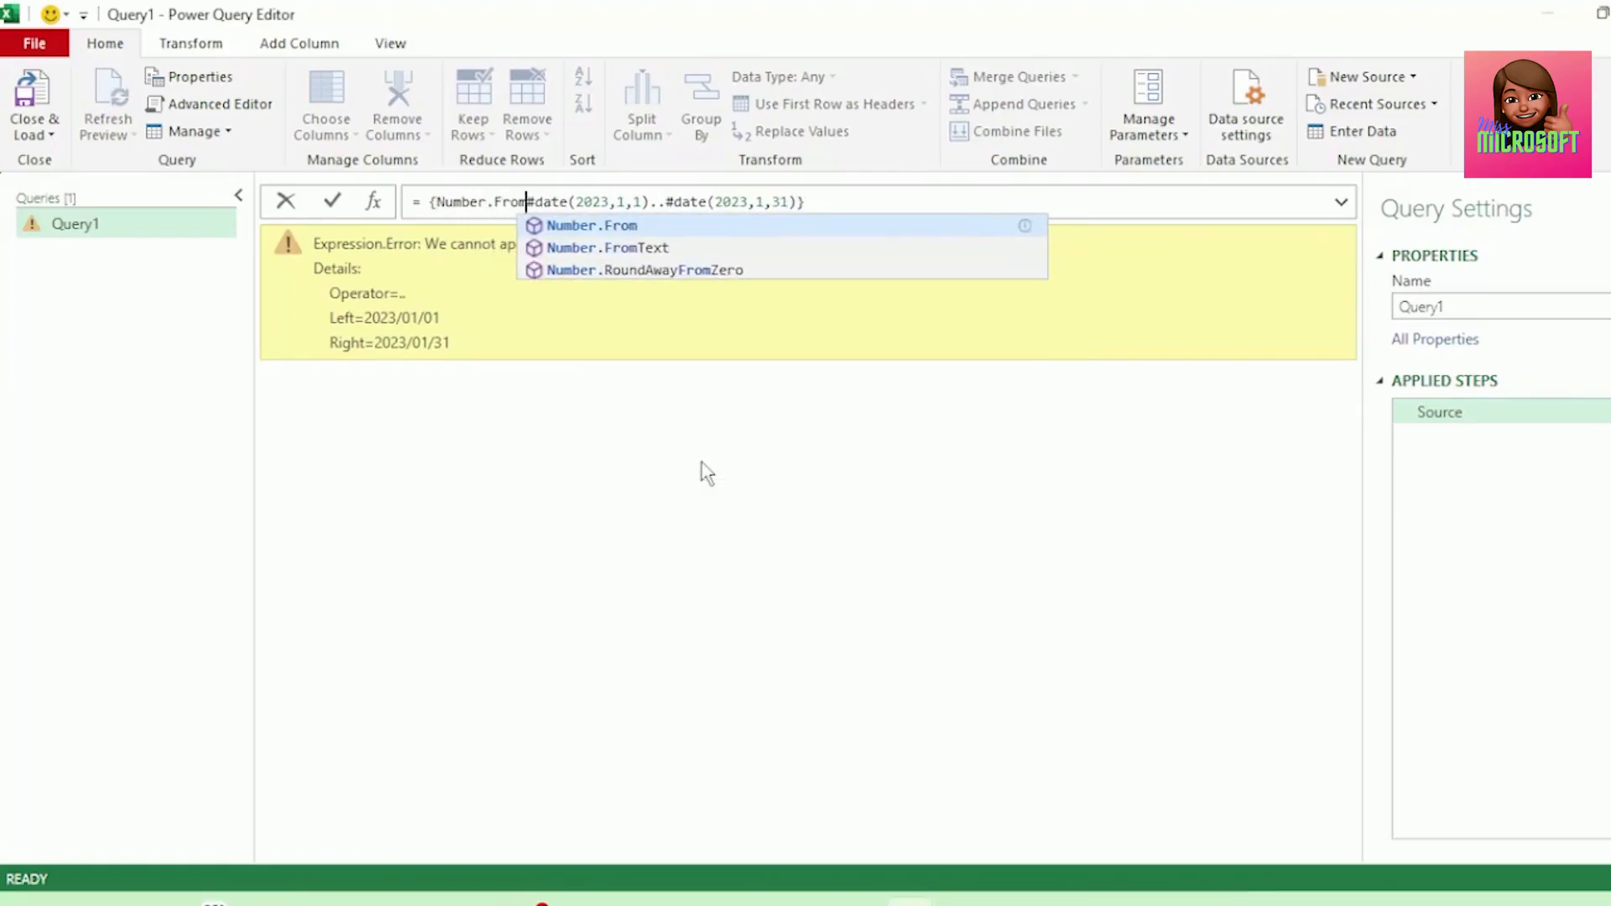
pyautogui.write('(')
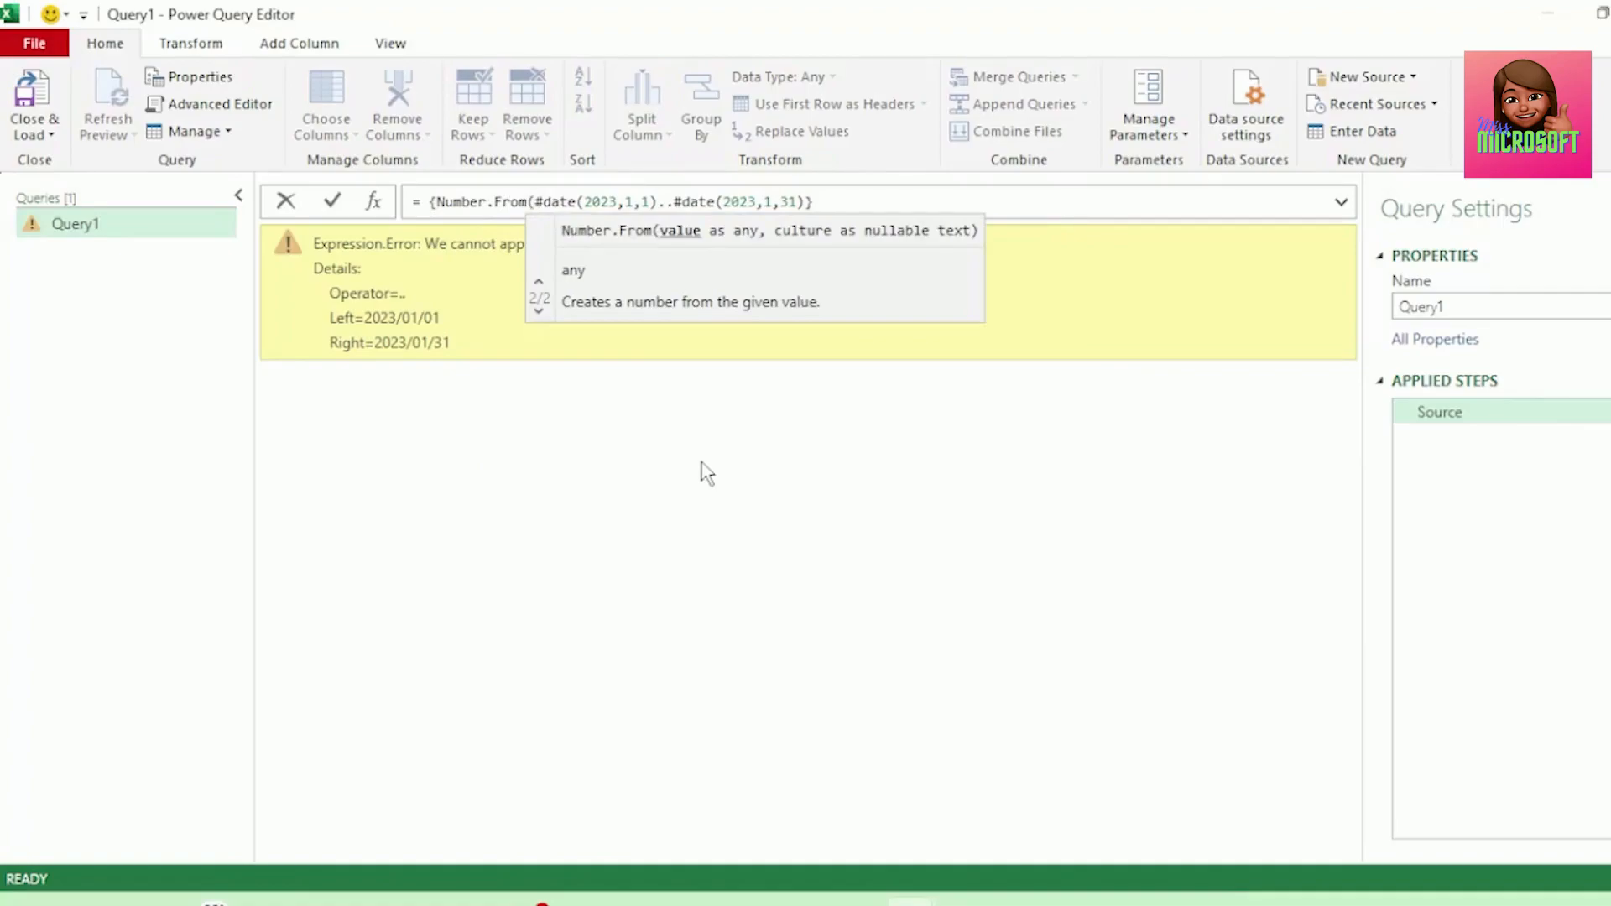
pyautogui.click(656, 201)
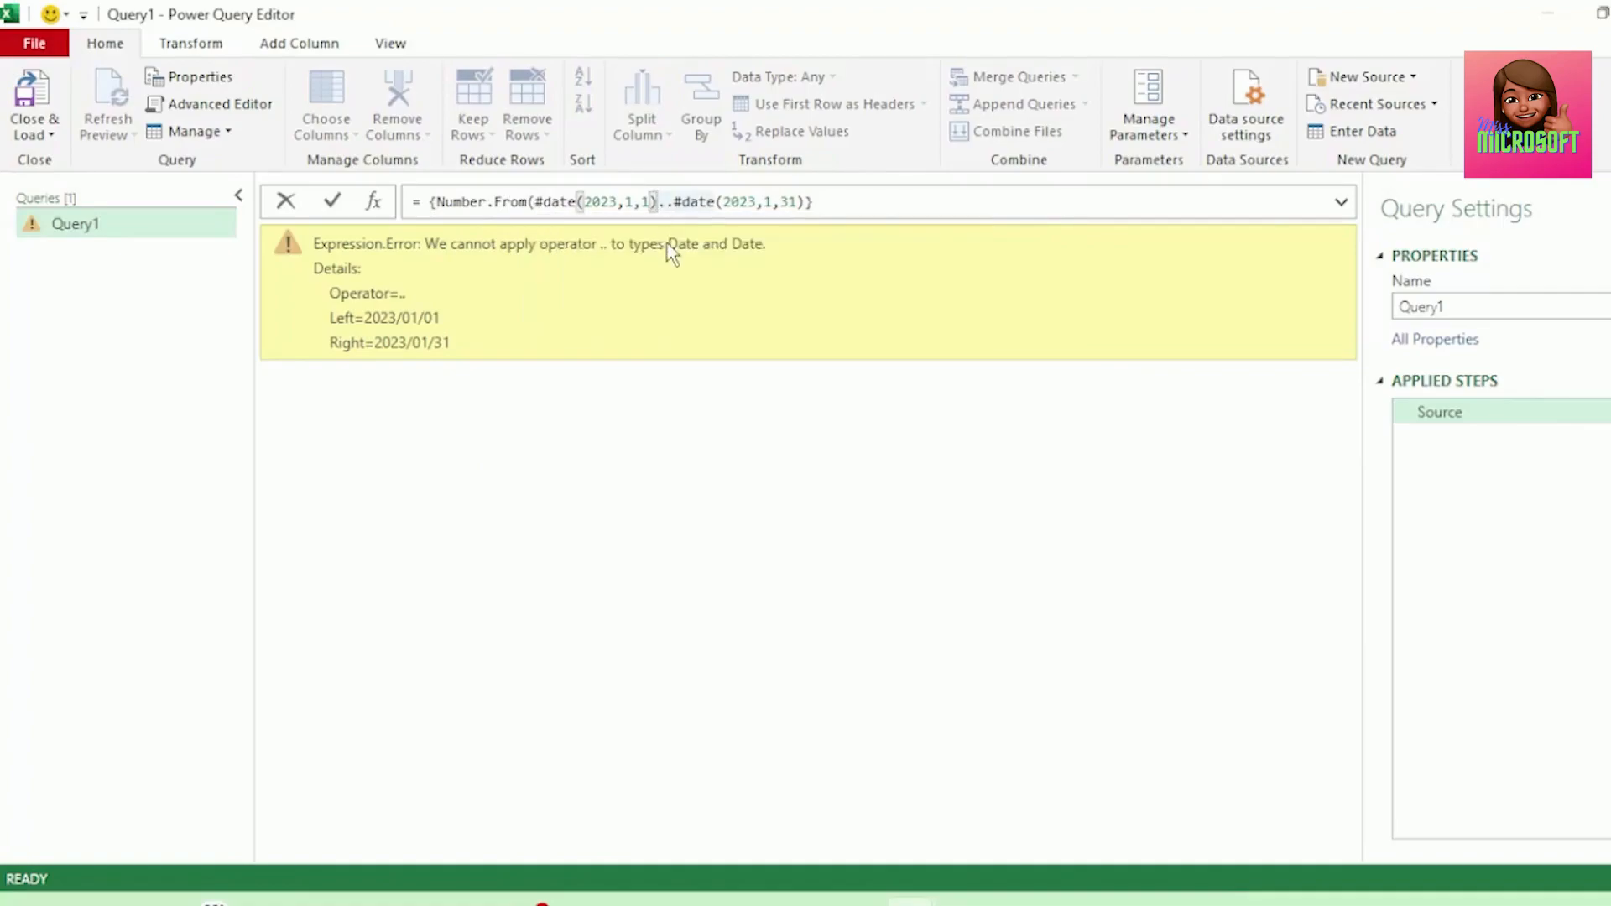
pyautogui.write(')')
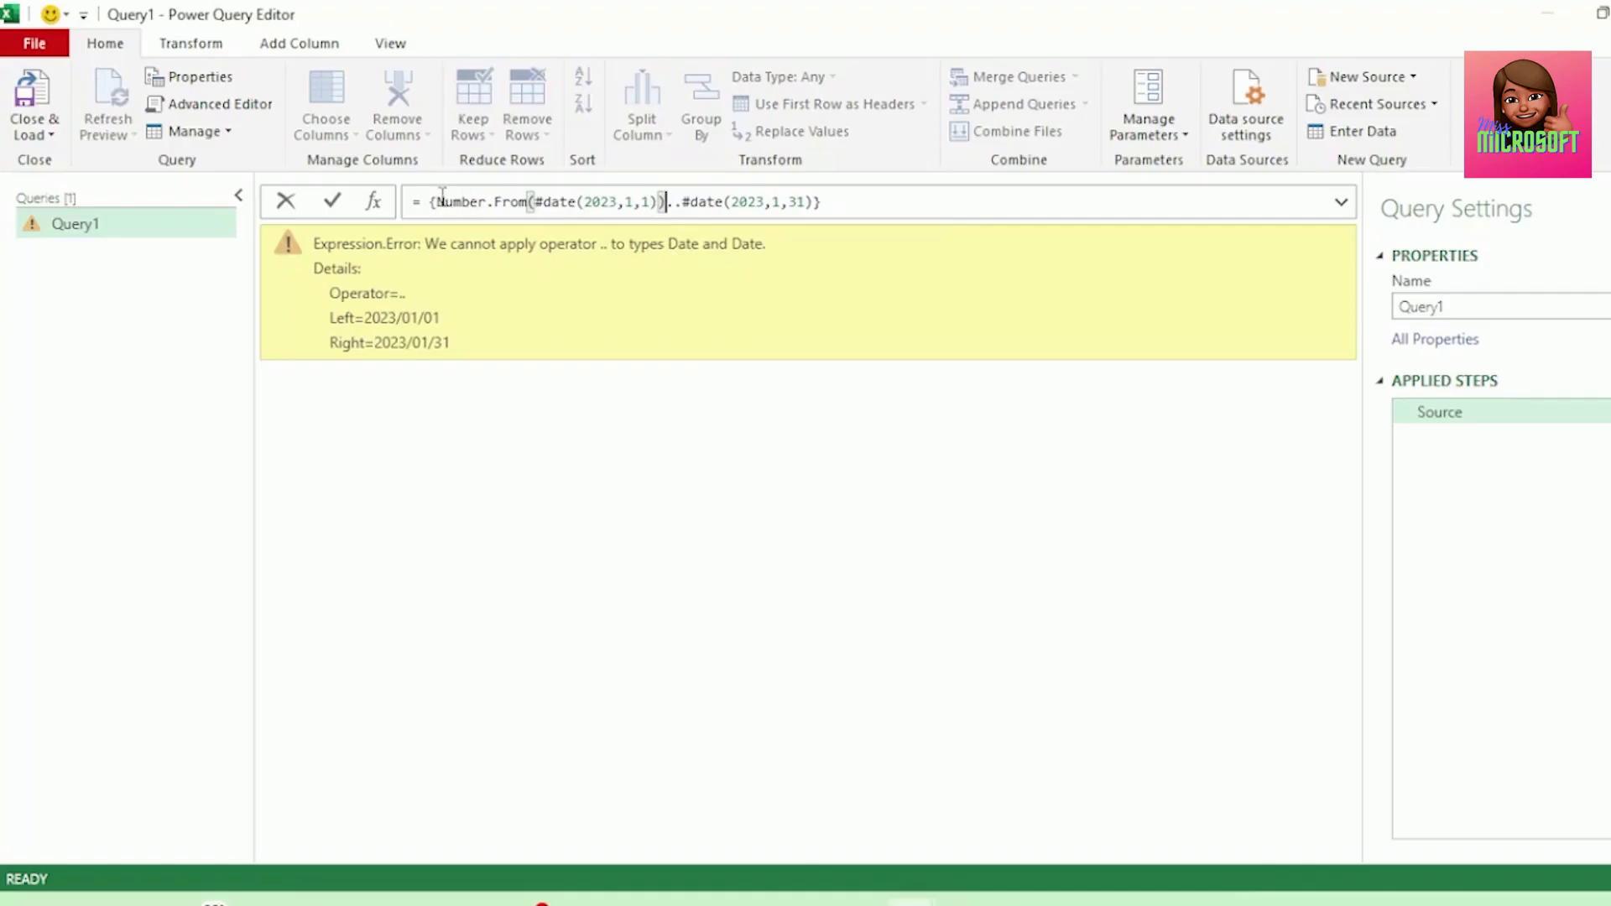
# Wrap the end date in Number.From as well, giving Number.From(#date(2023,1,31)), and commit the formula.
pyautogui.moveTo(431, 201); pyautogui.dragTo(667, 202)
pyautogui.click(682, 202)
pyautogui.write('N')
pyautogui.press('capslock')
pyautogui.write('umber.')
pyautogui.press('capslock')
pyautogui.write('F')
pyautogui.press('capslock')
pyautogui.write('rom(')
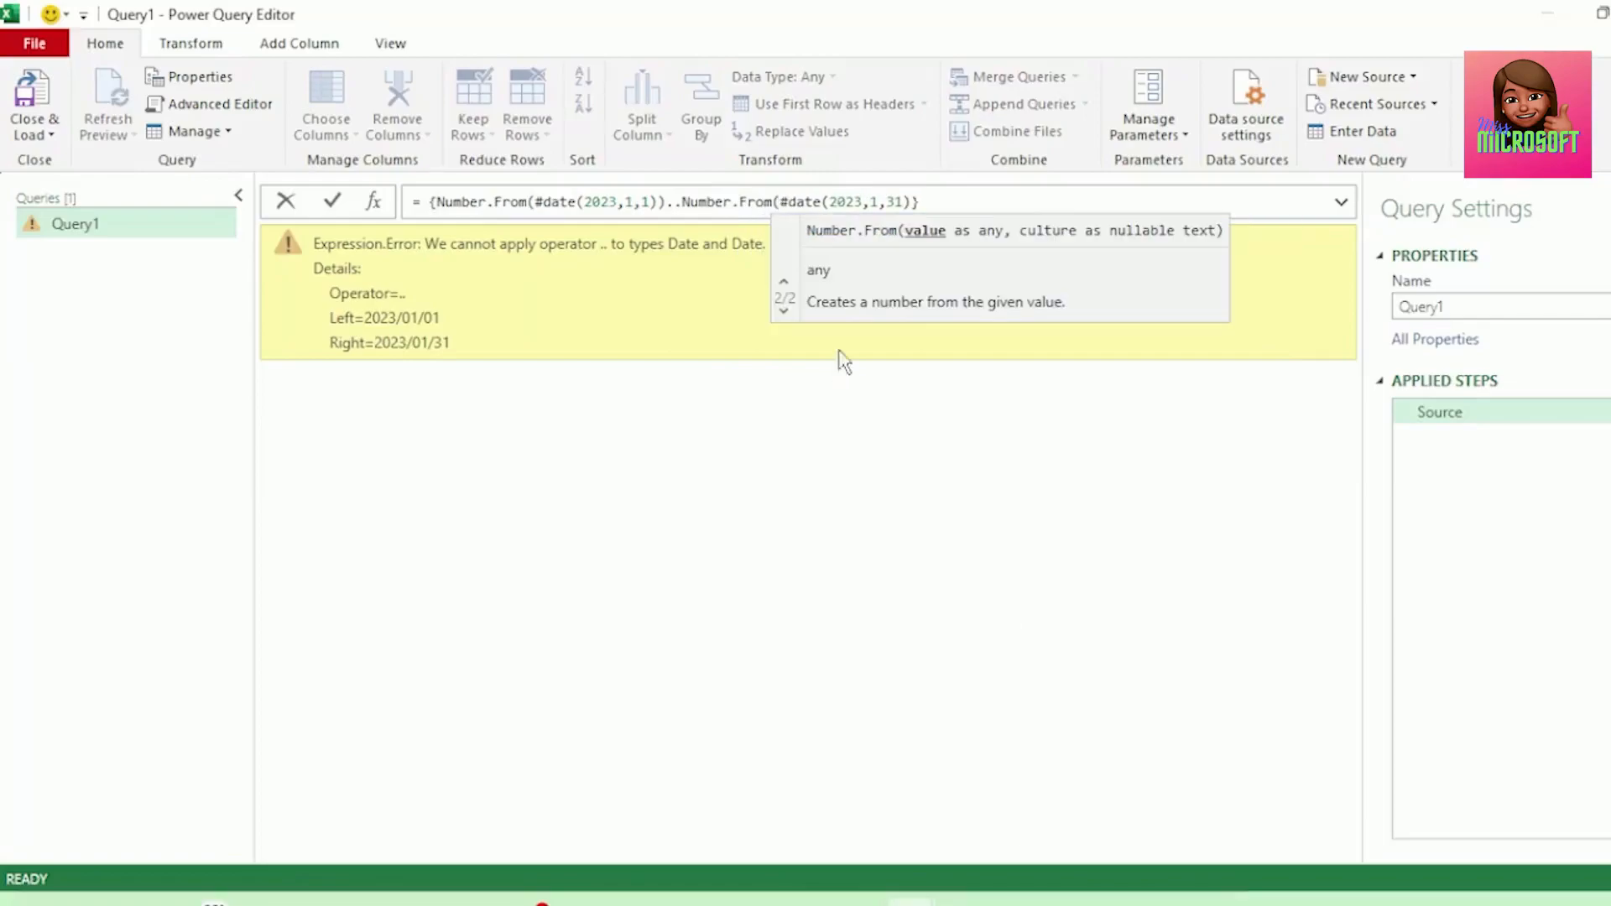
pyautogui.click(924, 202)
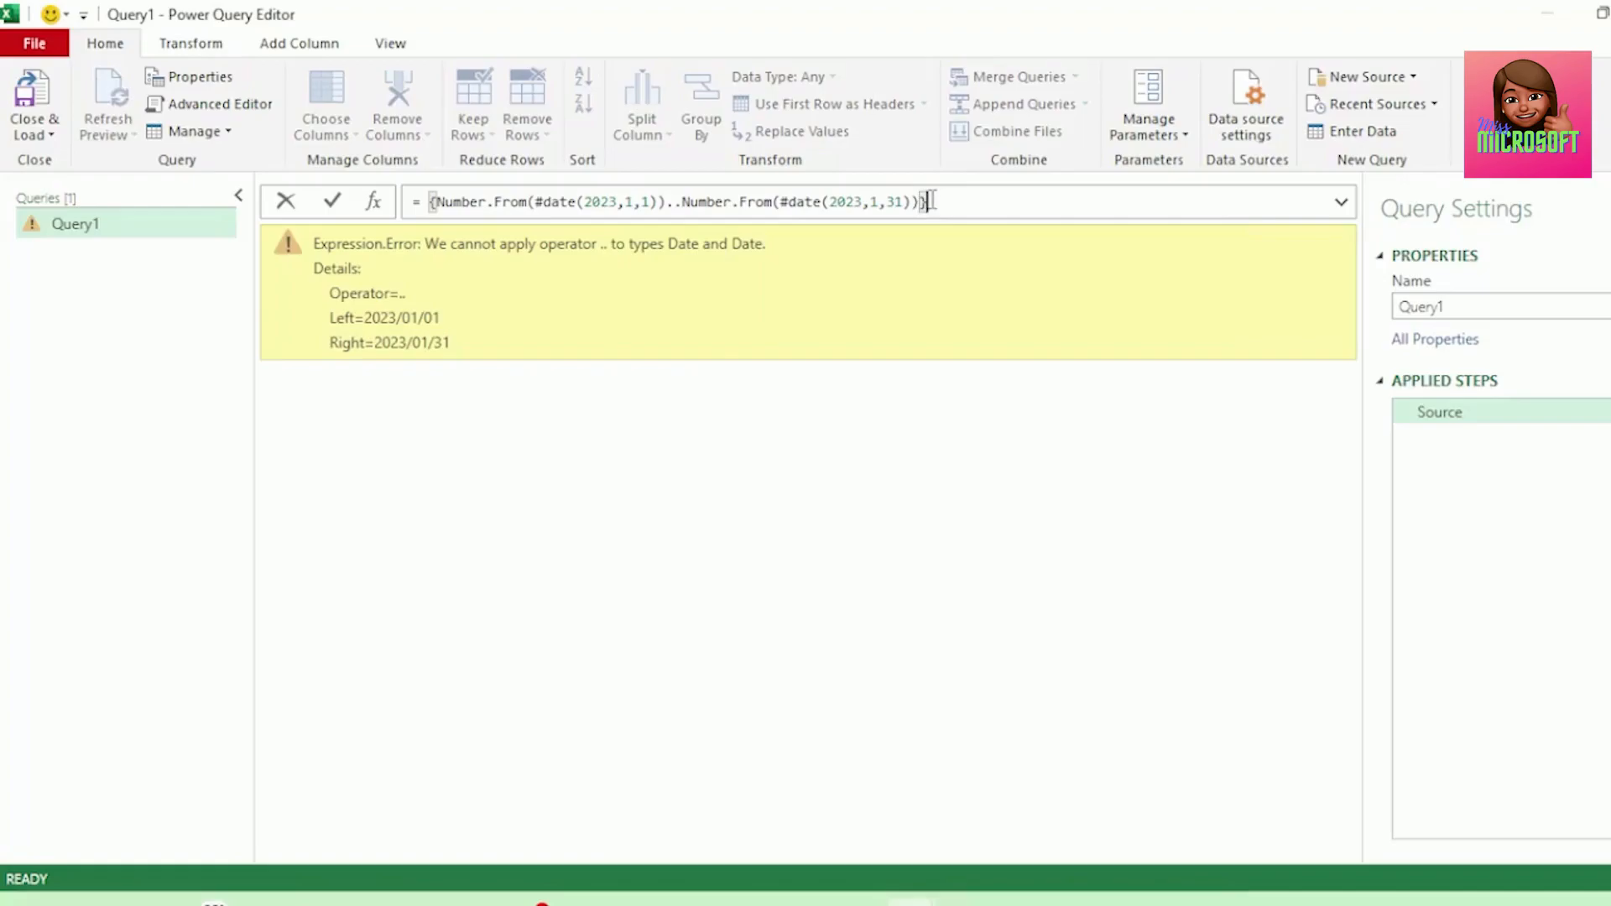
pyautogui.press('Return')
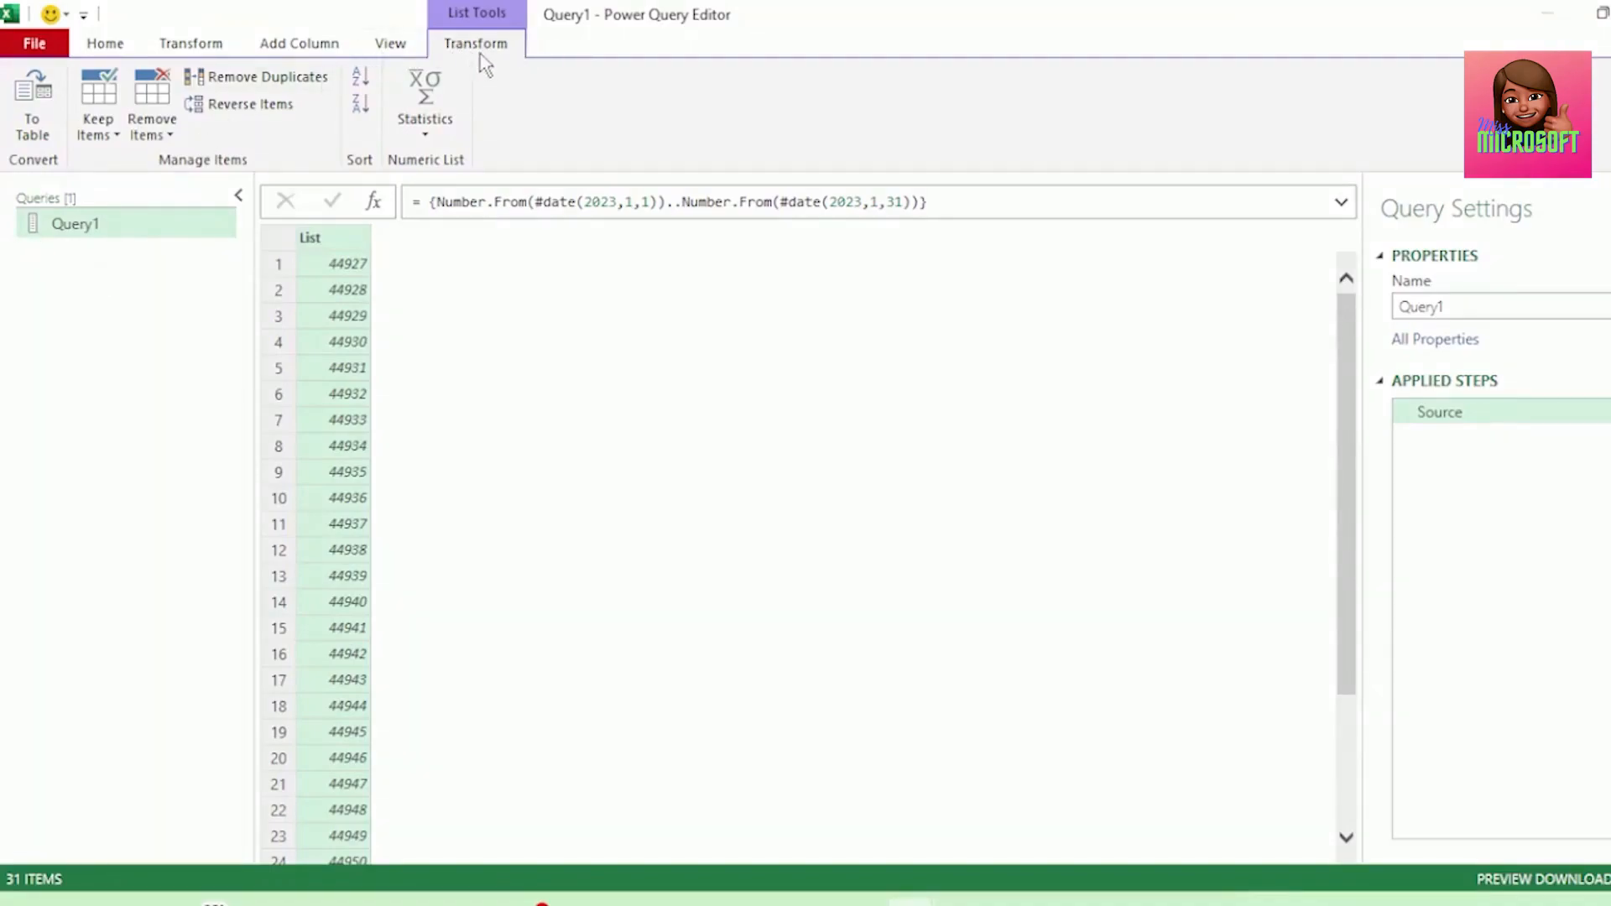
# Convert the number list to a table with no delimiter and set Column1's data type to Date.
pyautogui.click(34, 126)
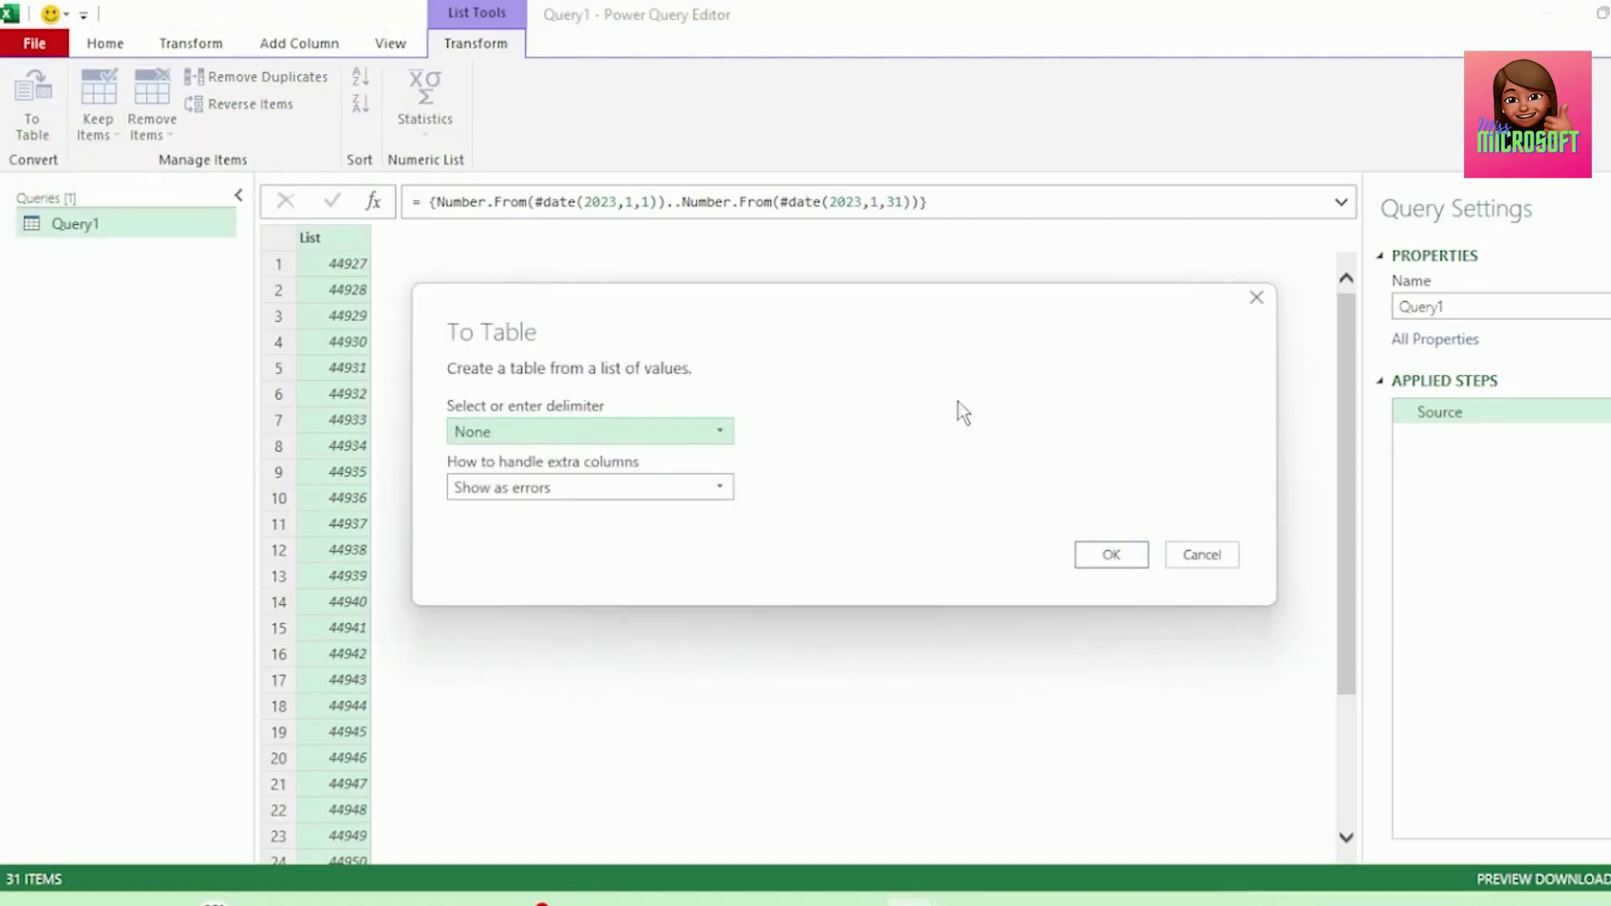
pyautogui.click(1090, 557)
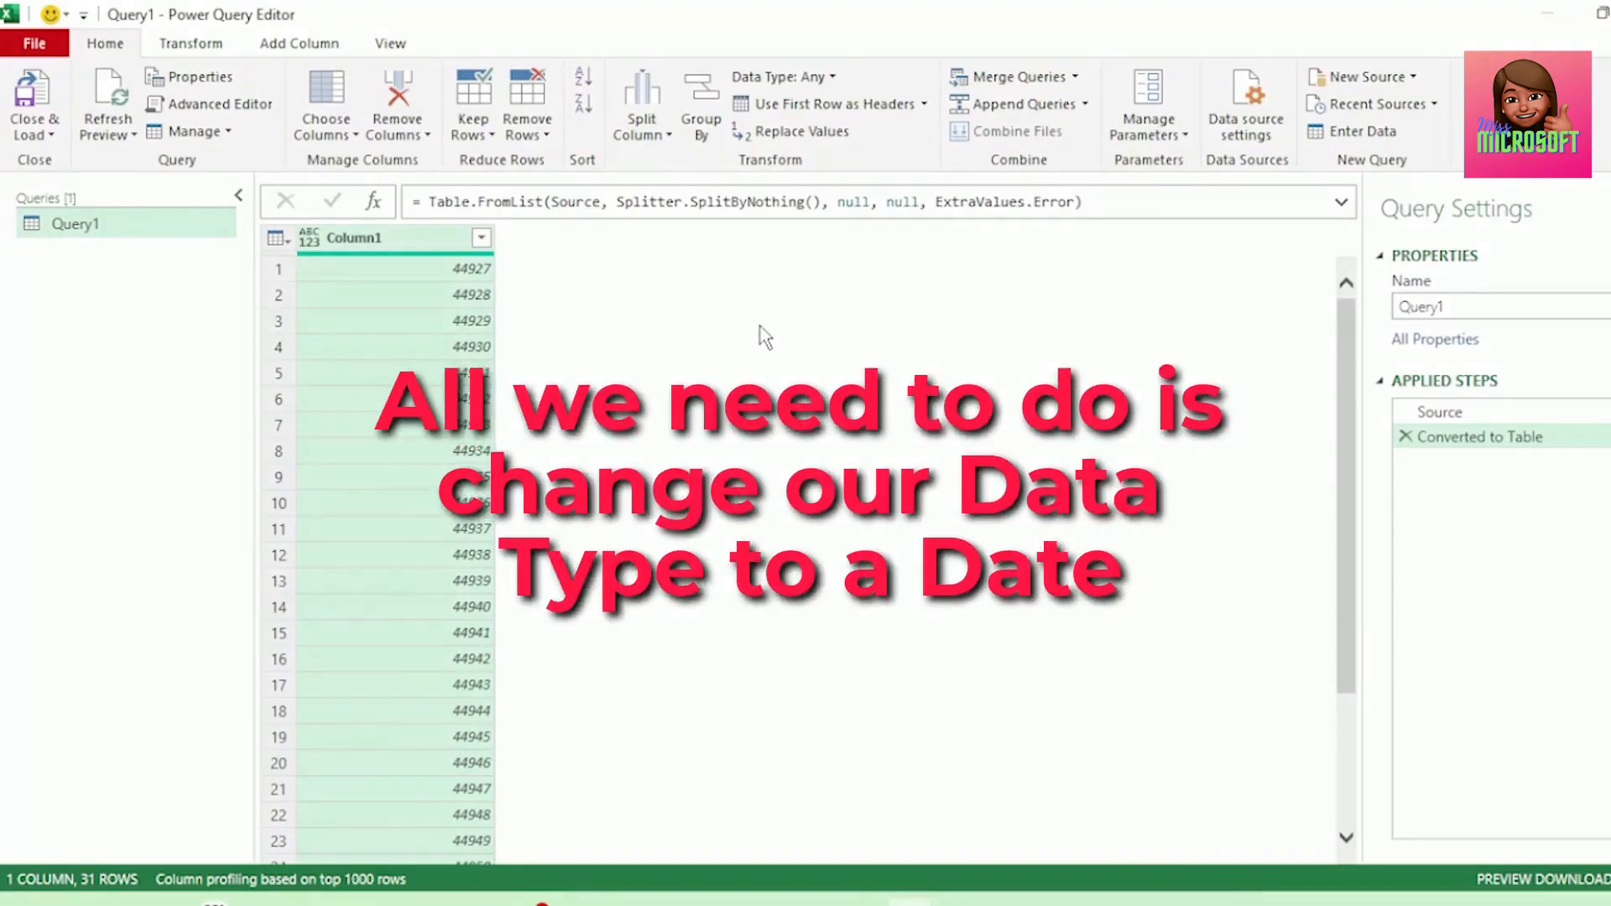
pyautogui.click(310, 238)
pyautogui.click(359, 408)
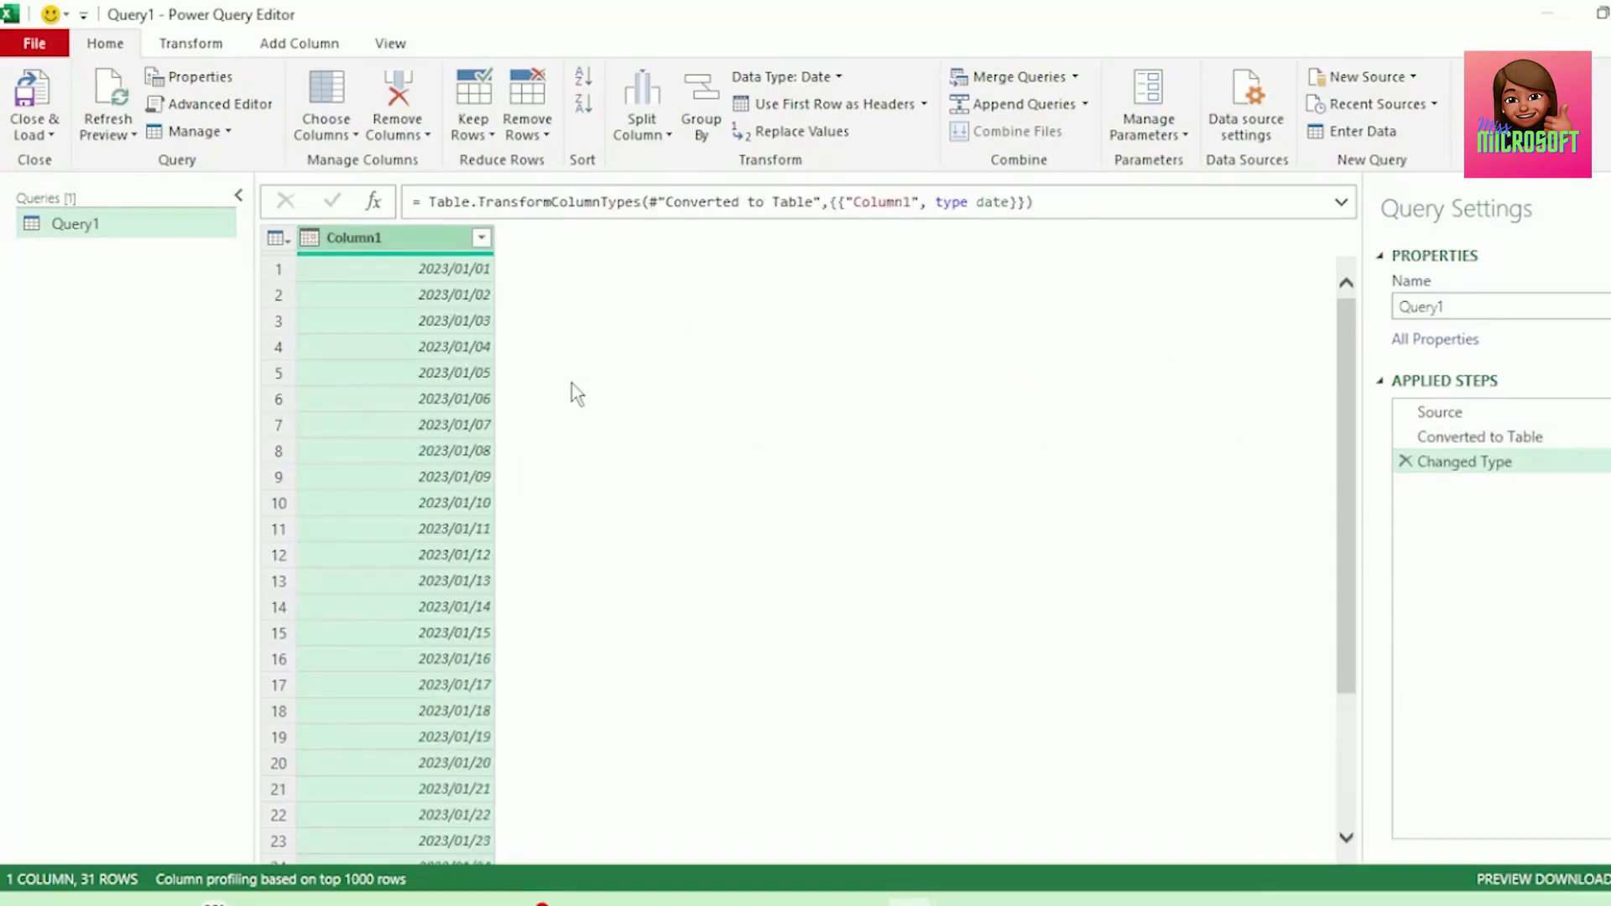
# Convert the Column1 date column back into a list.
pyautogui.scroll(-3, 577, 438)
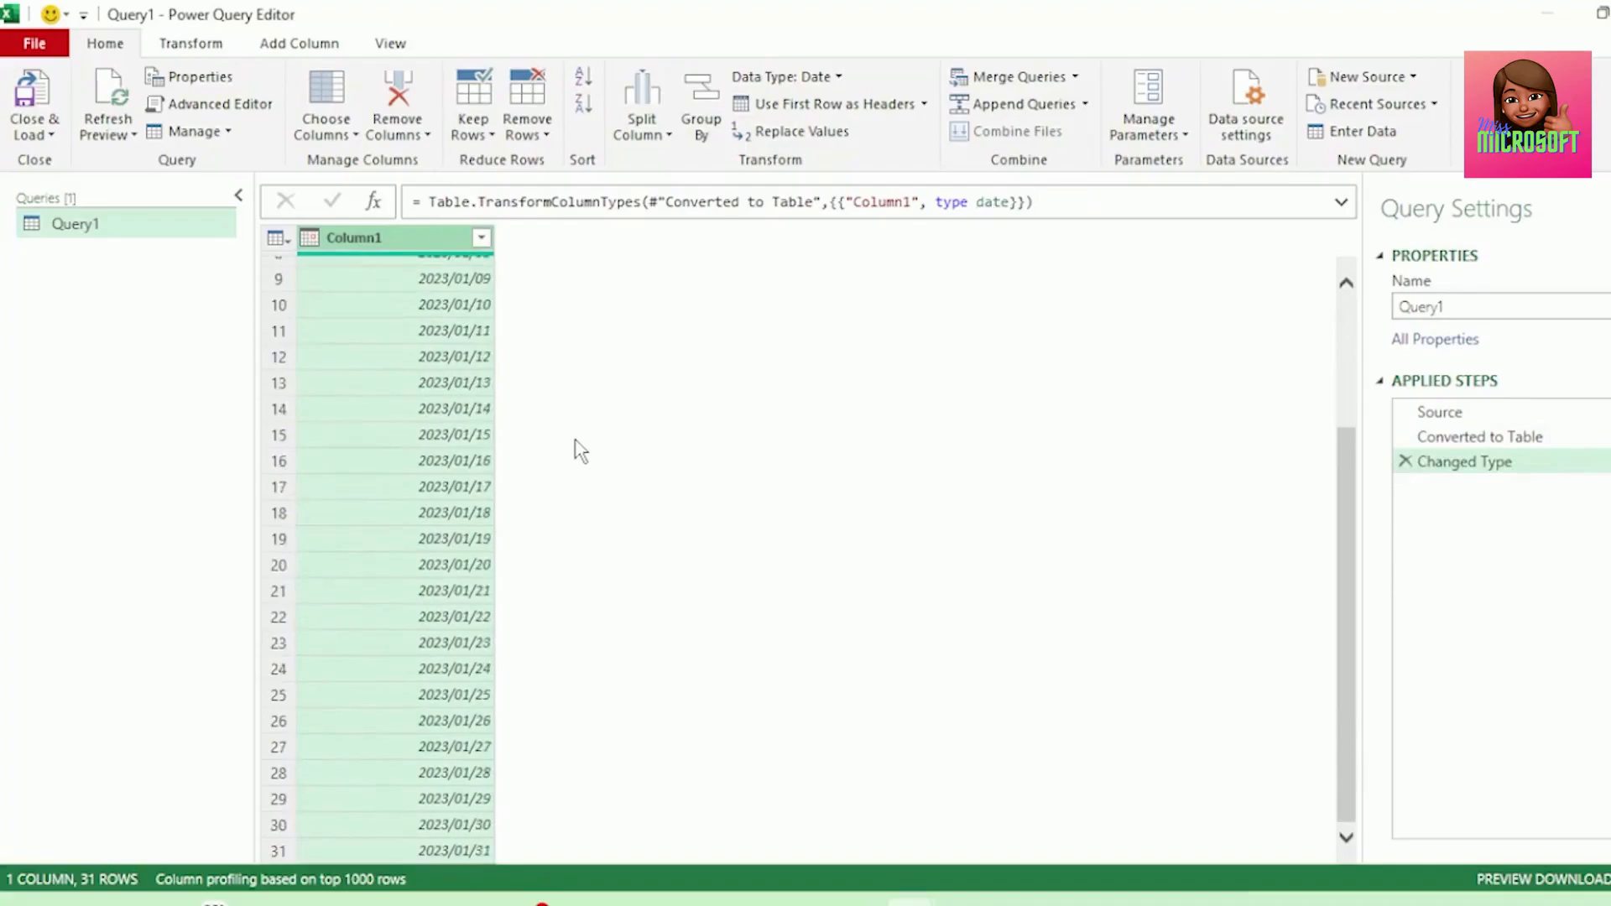
pyautogui.scroll(3, 579, 450)
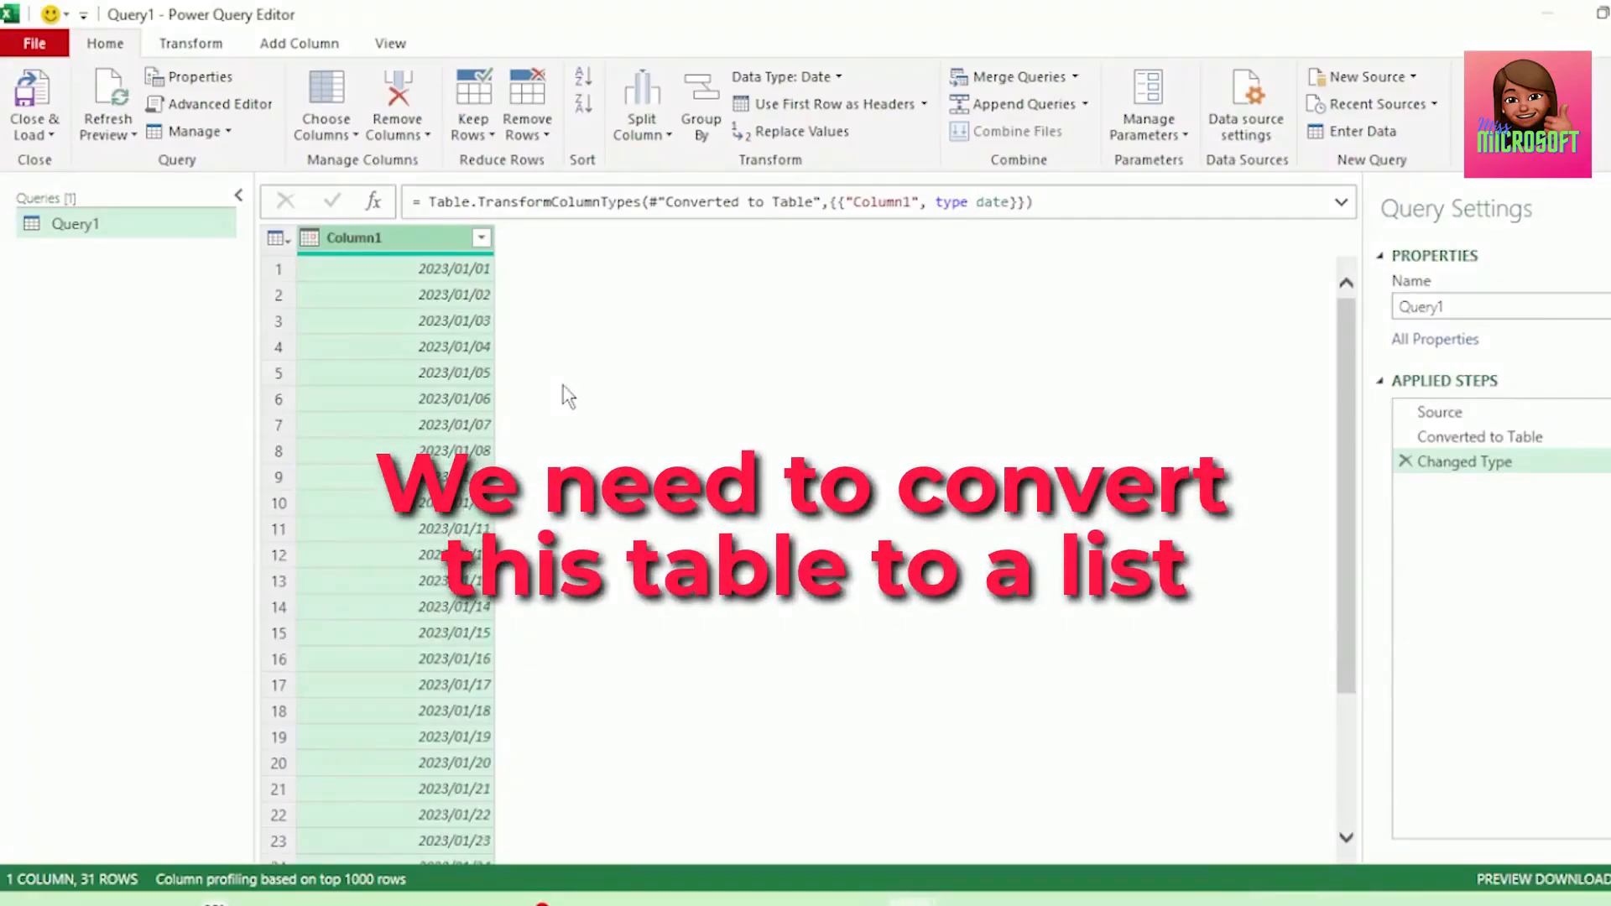
pyautogui.click(199, 50)
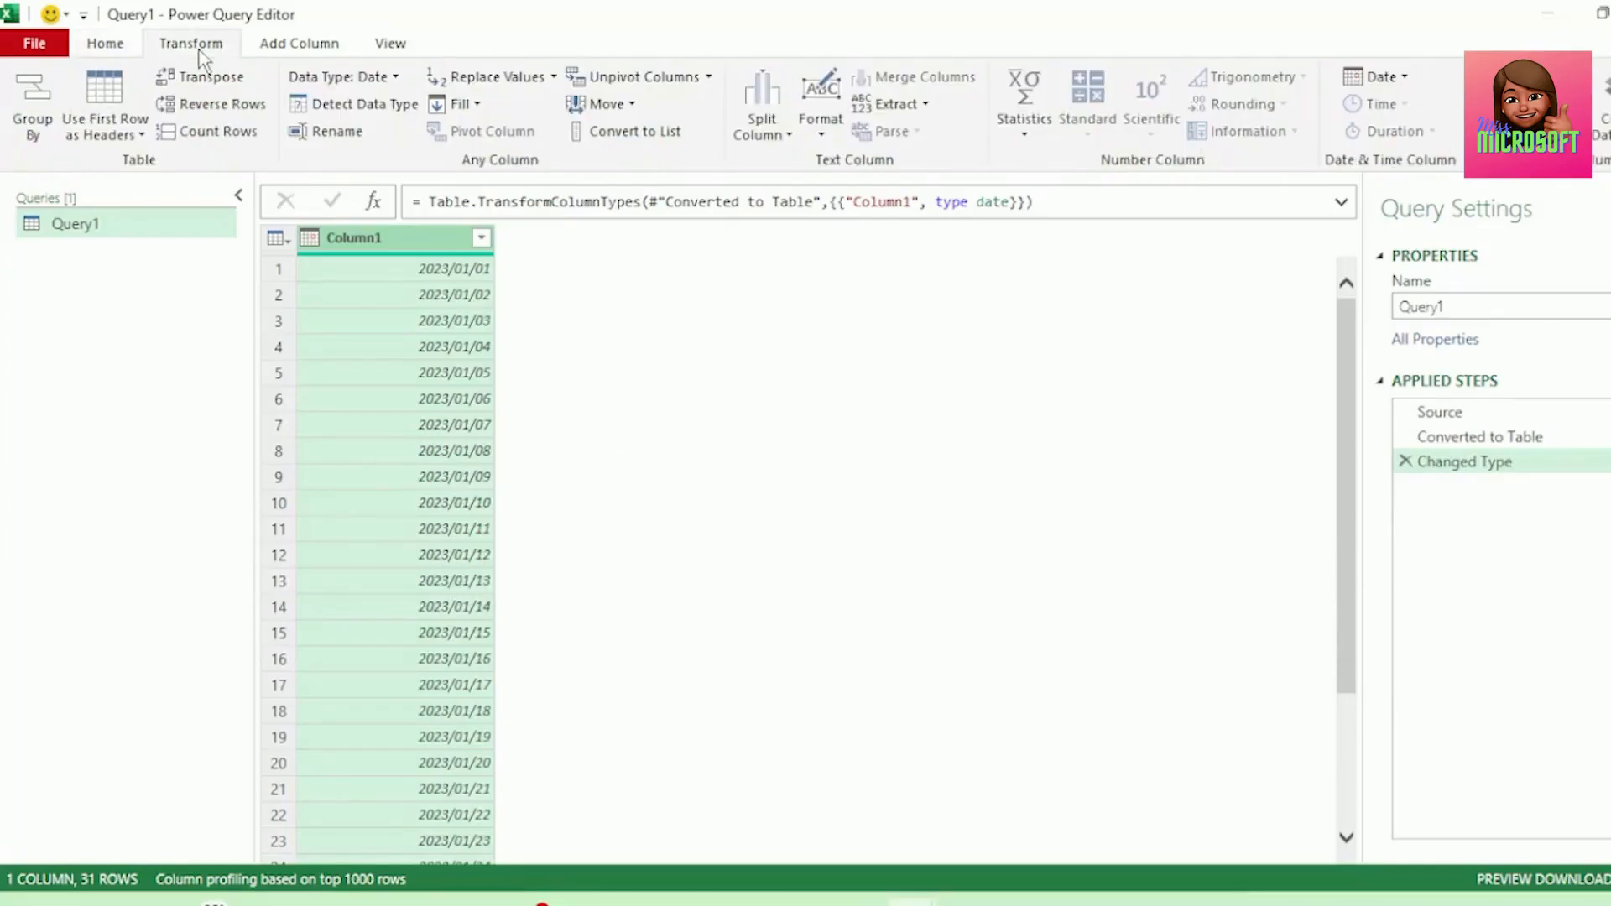
pyautogui.click(626, 134)
pyautogui.moveTo(370, 235); pyautogui.dragTo(465, 244)
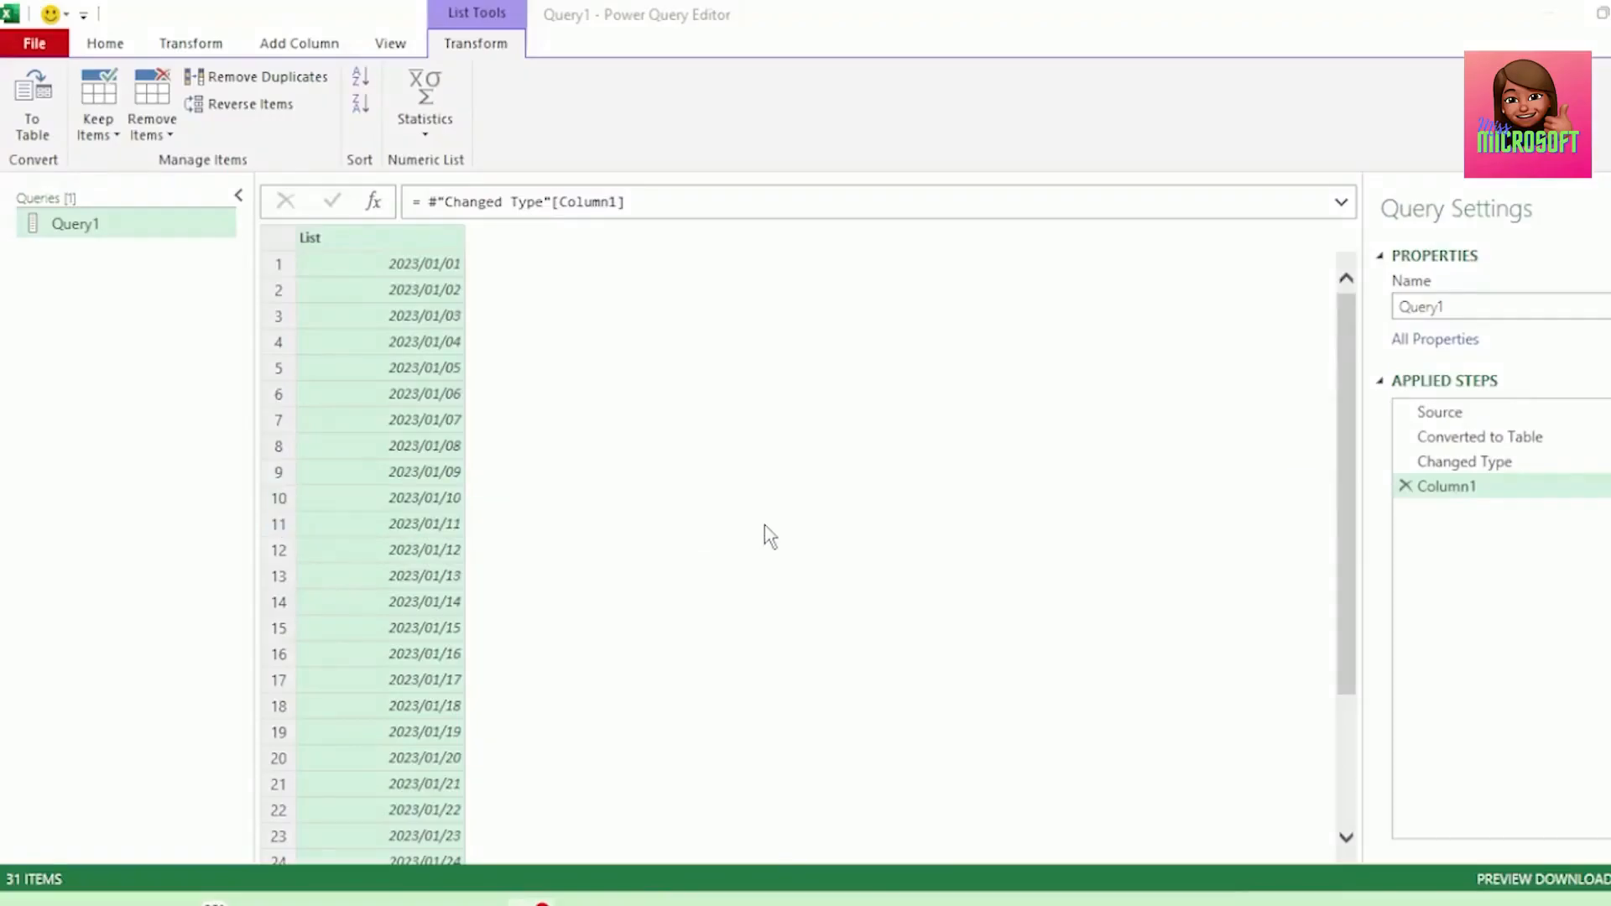
# In the Advanced Editor, add a new step after Column1 named CalculatedLoop = List.Accumulate(.
pyautogui.click(101, 47)
pyautogui.click(187, 105)
pyautogui.moveTo(99, 136); pyautogui.dragTo(253, 276)
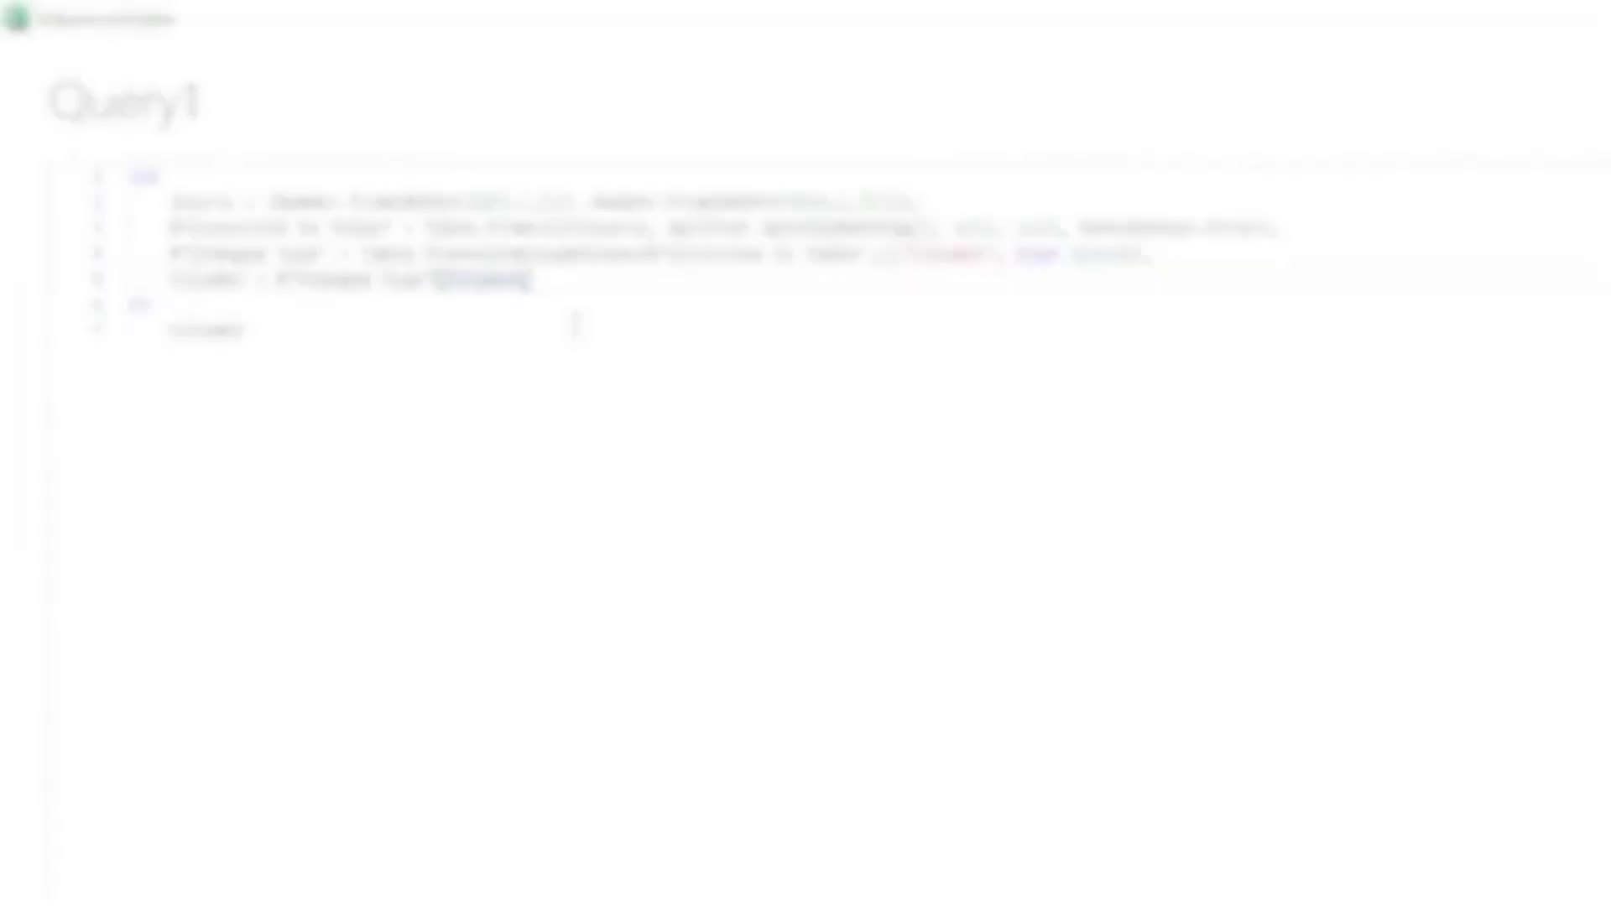
pyautogui.write(',')
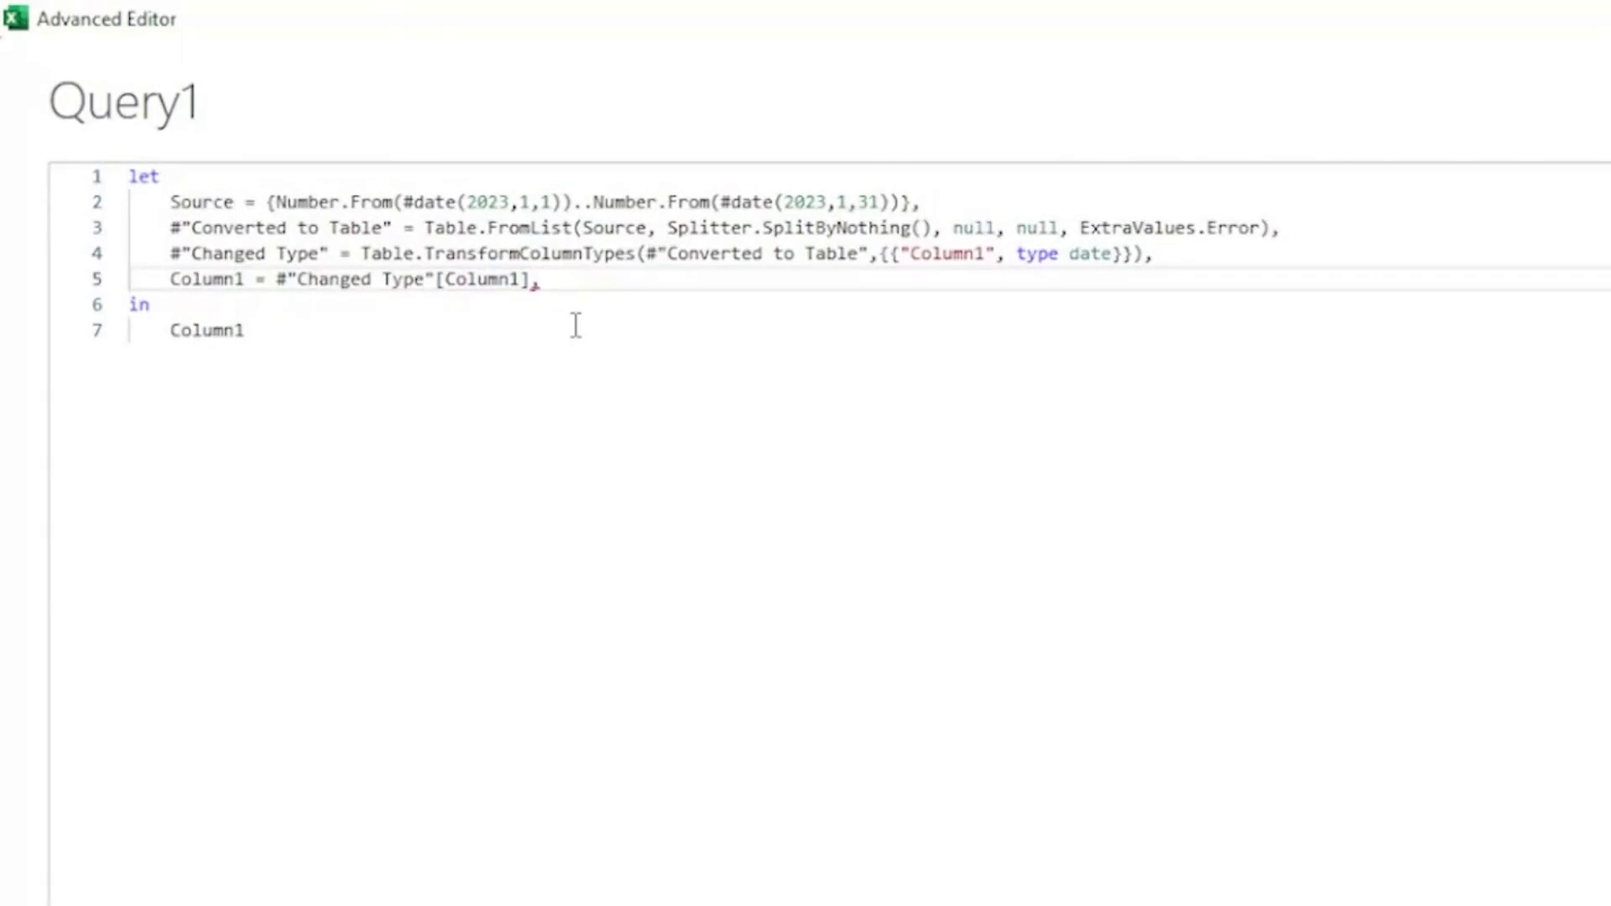
pyautogui.press('Return')
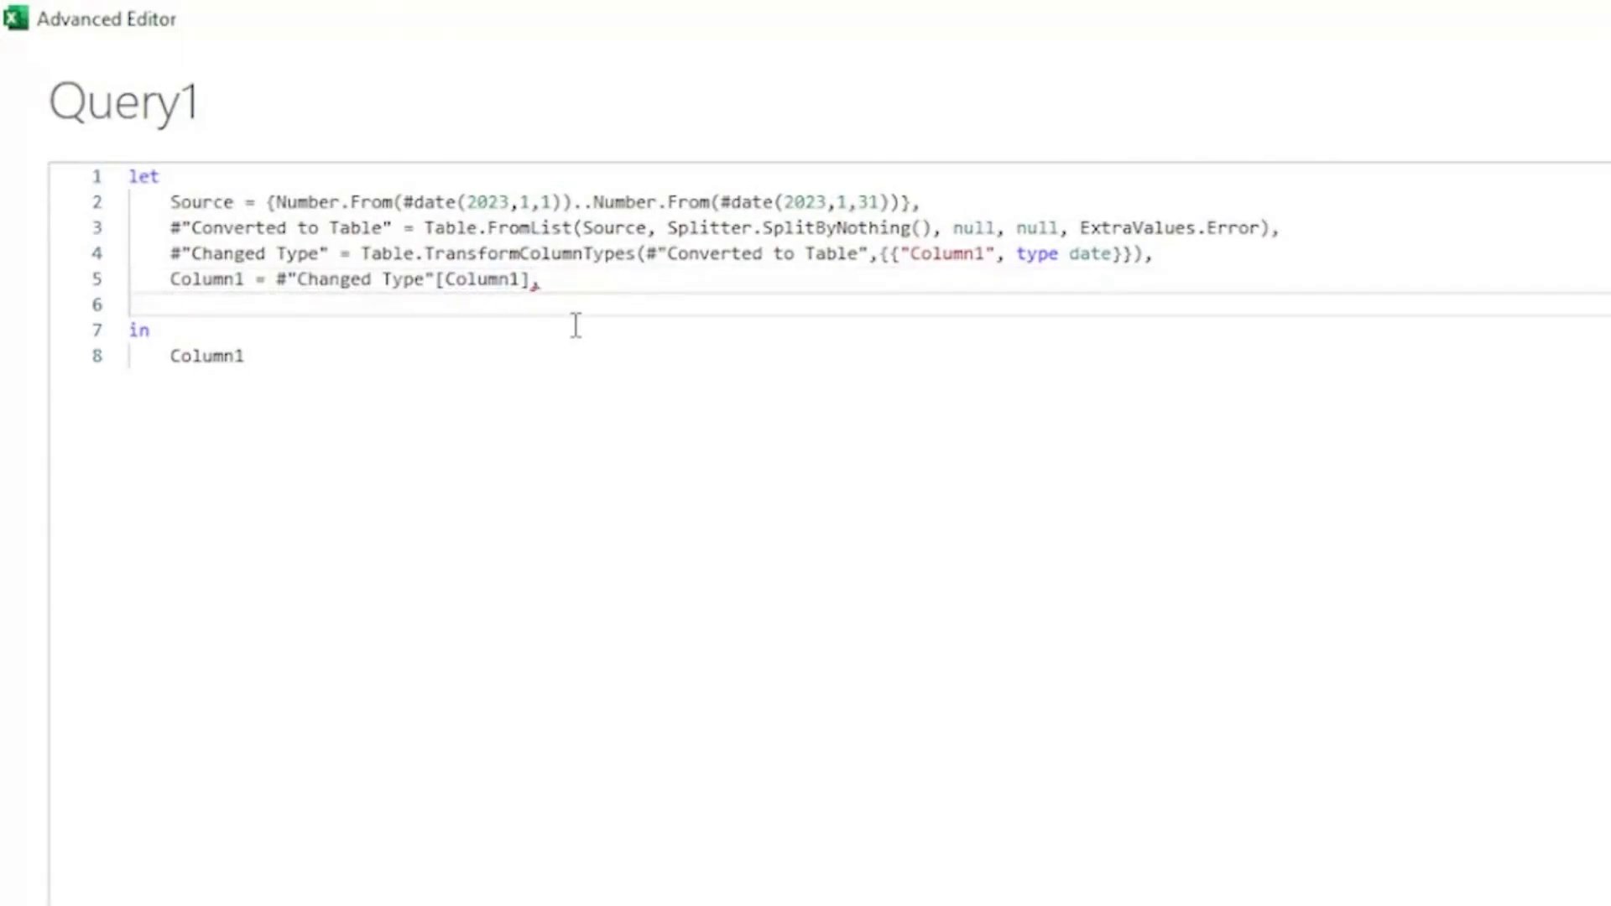
pyautogui.write('CalculatedLoop')
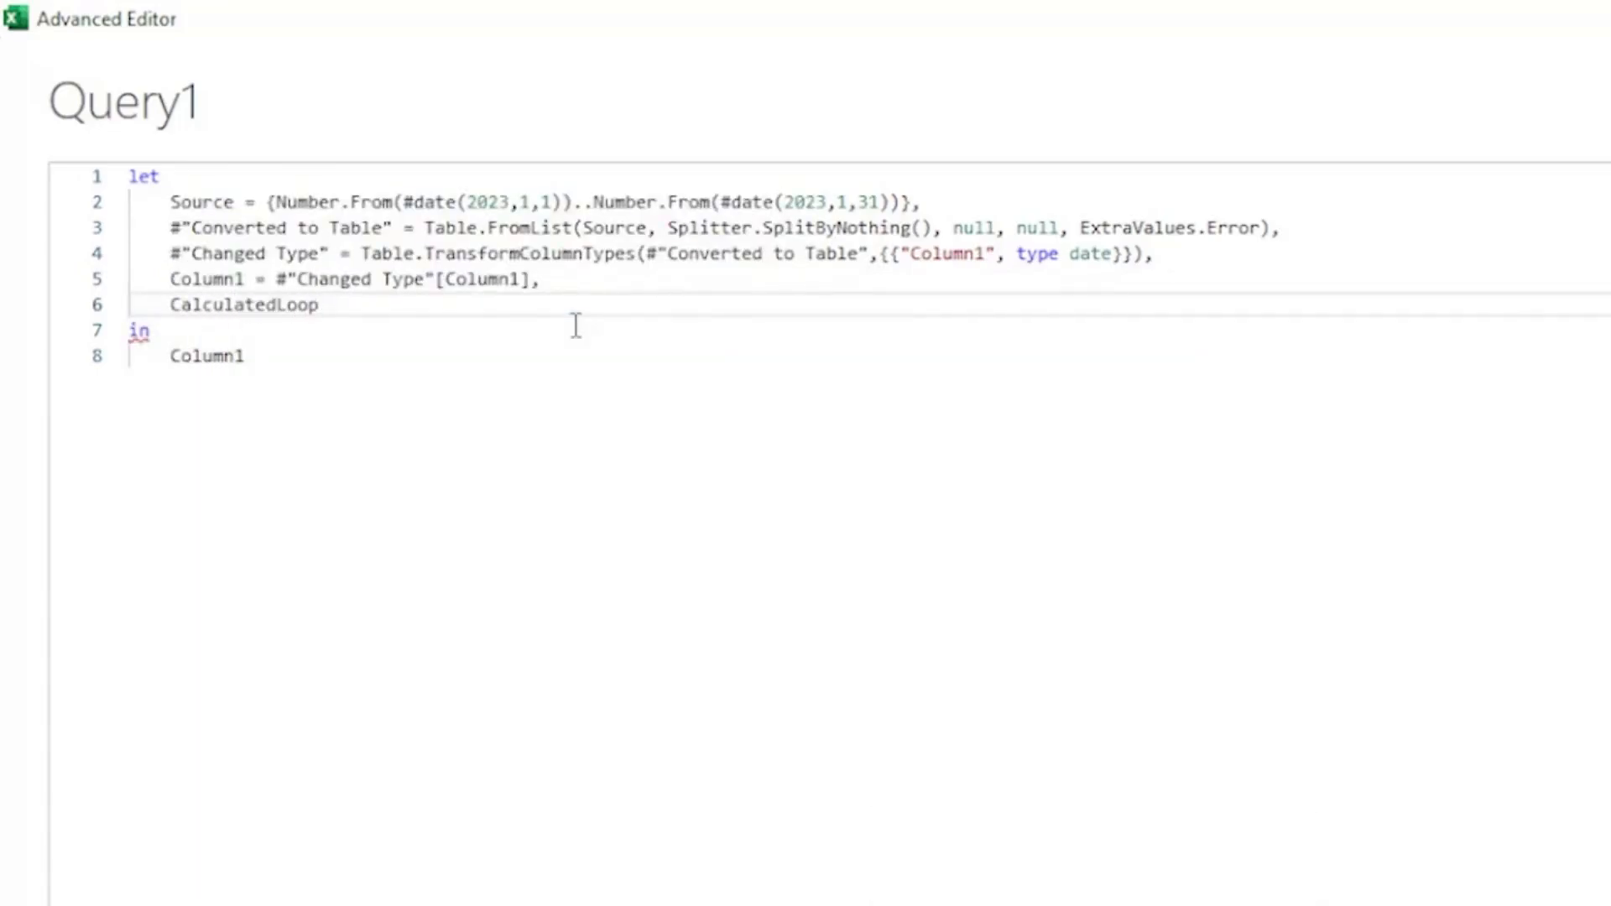
pyautogui.write(' = List')
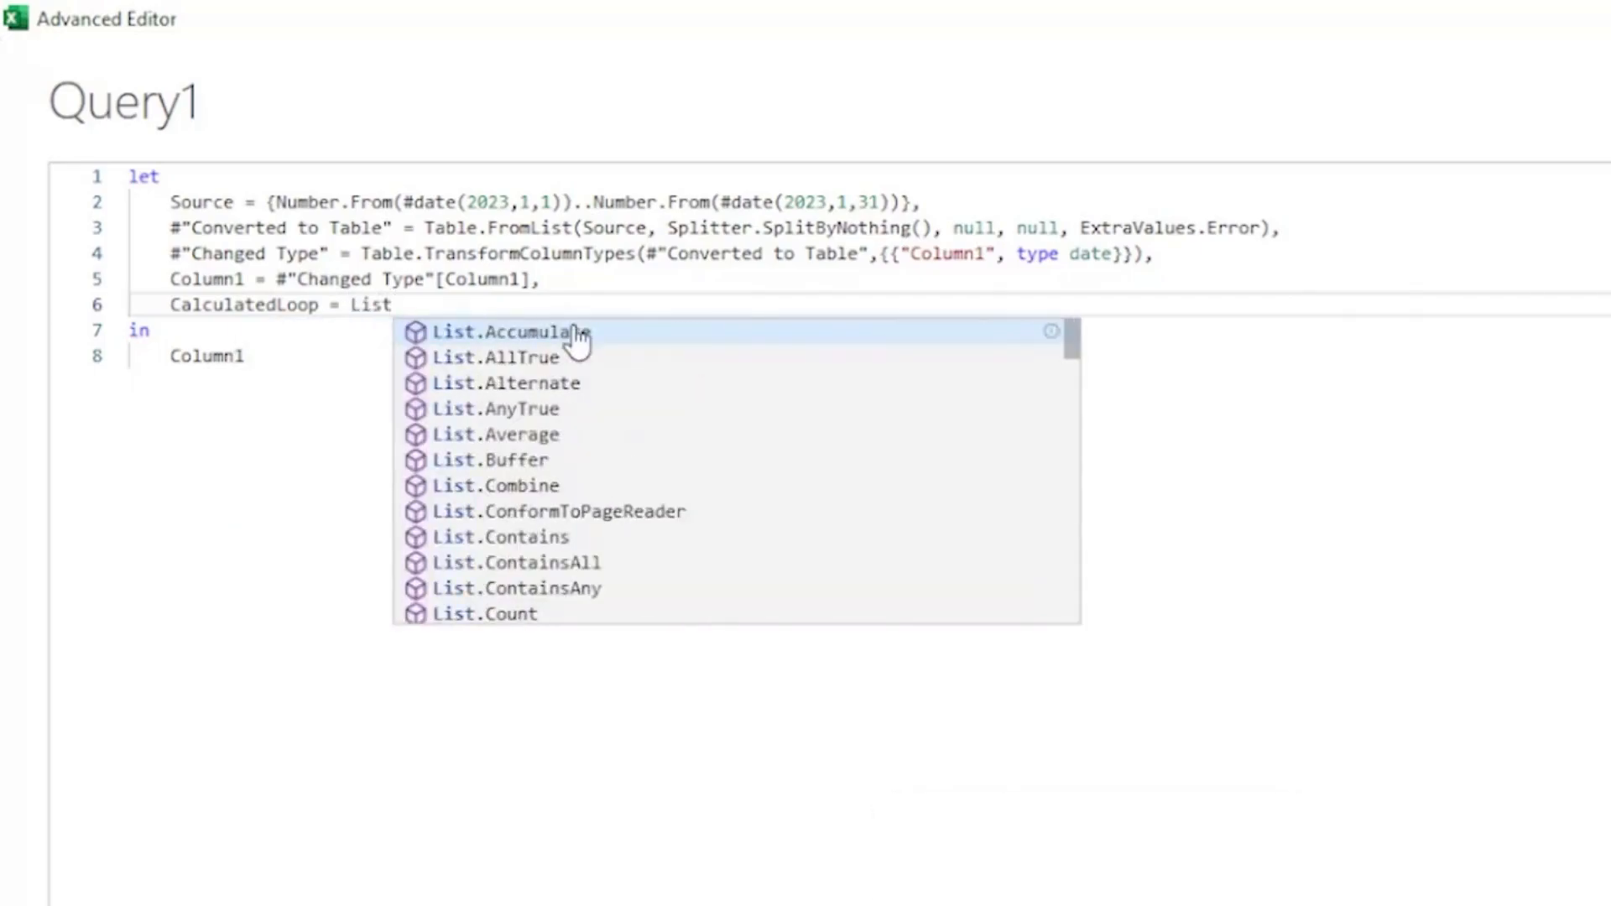
pyautogui.click(513, 337)
pyautogui.write('(')
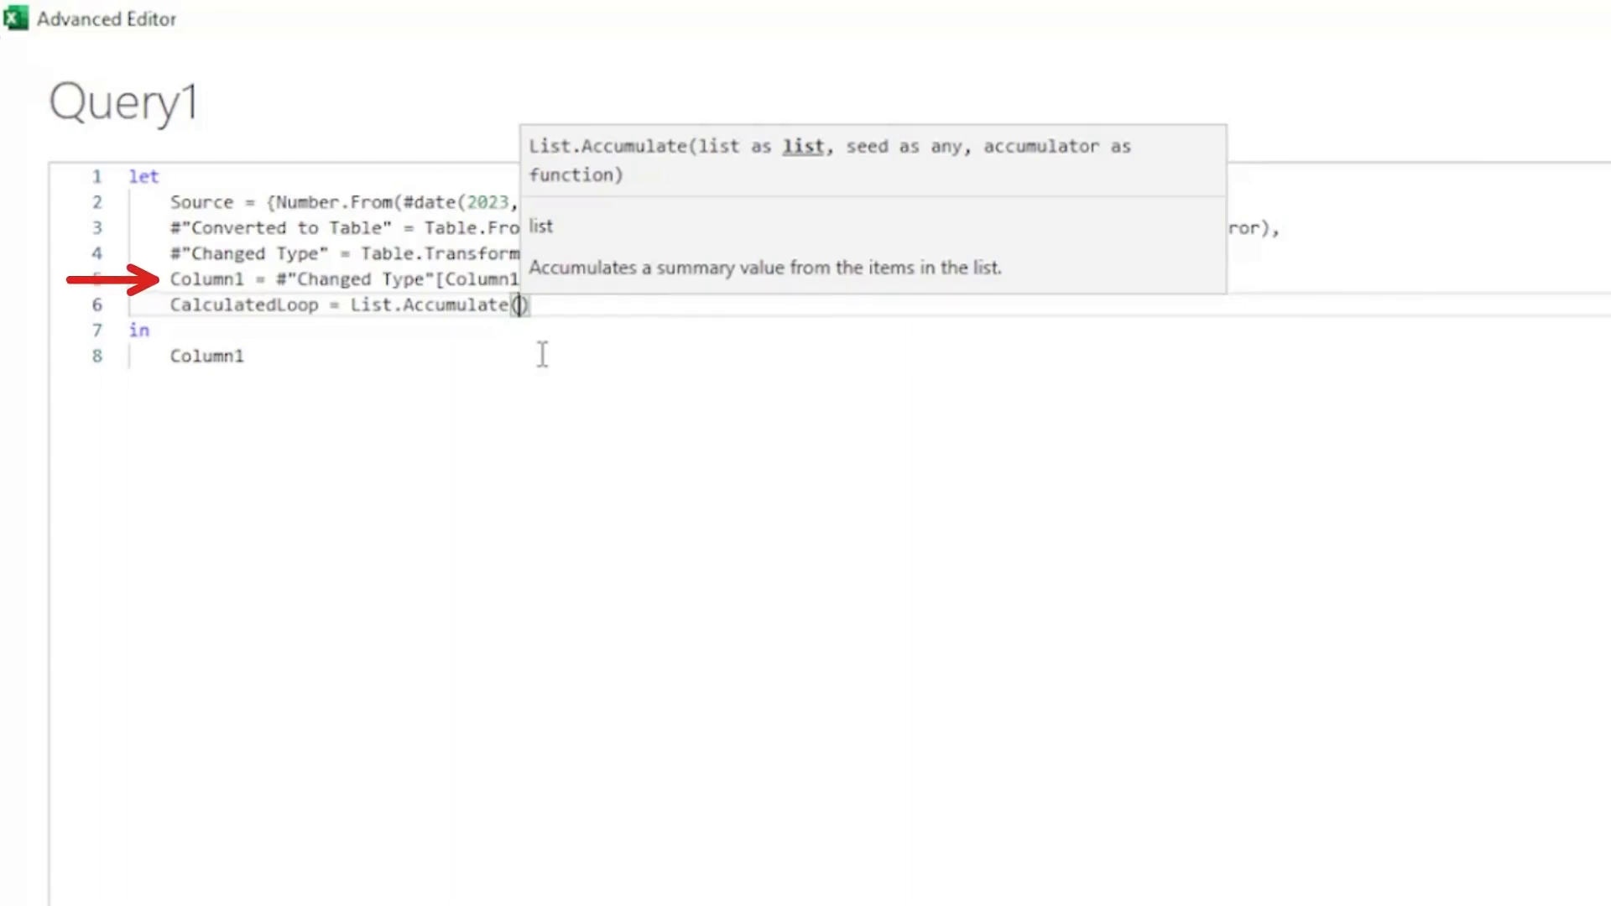
# Enter Column1 as the list argument and 0 as the seed of List.Accumulate.
pyautogui.write('C')
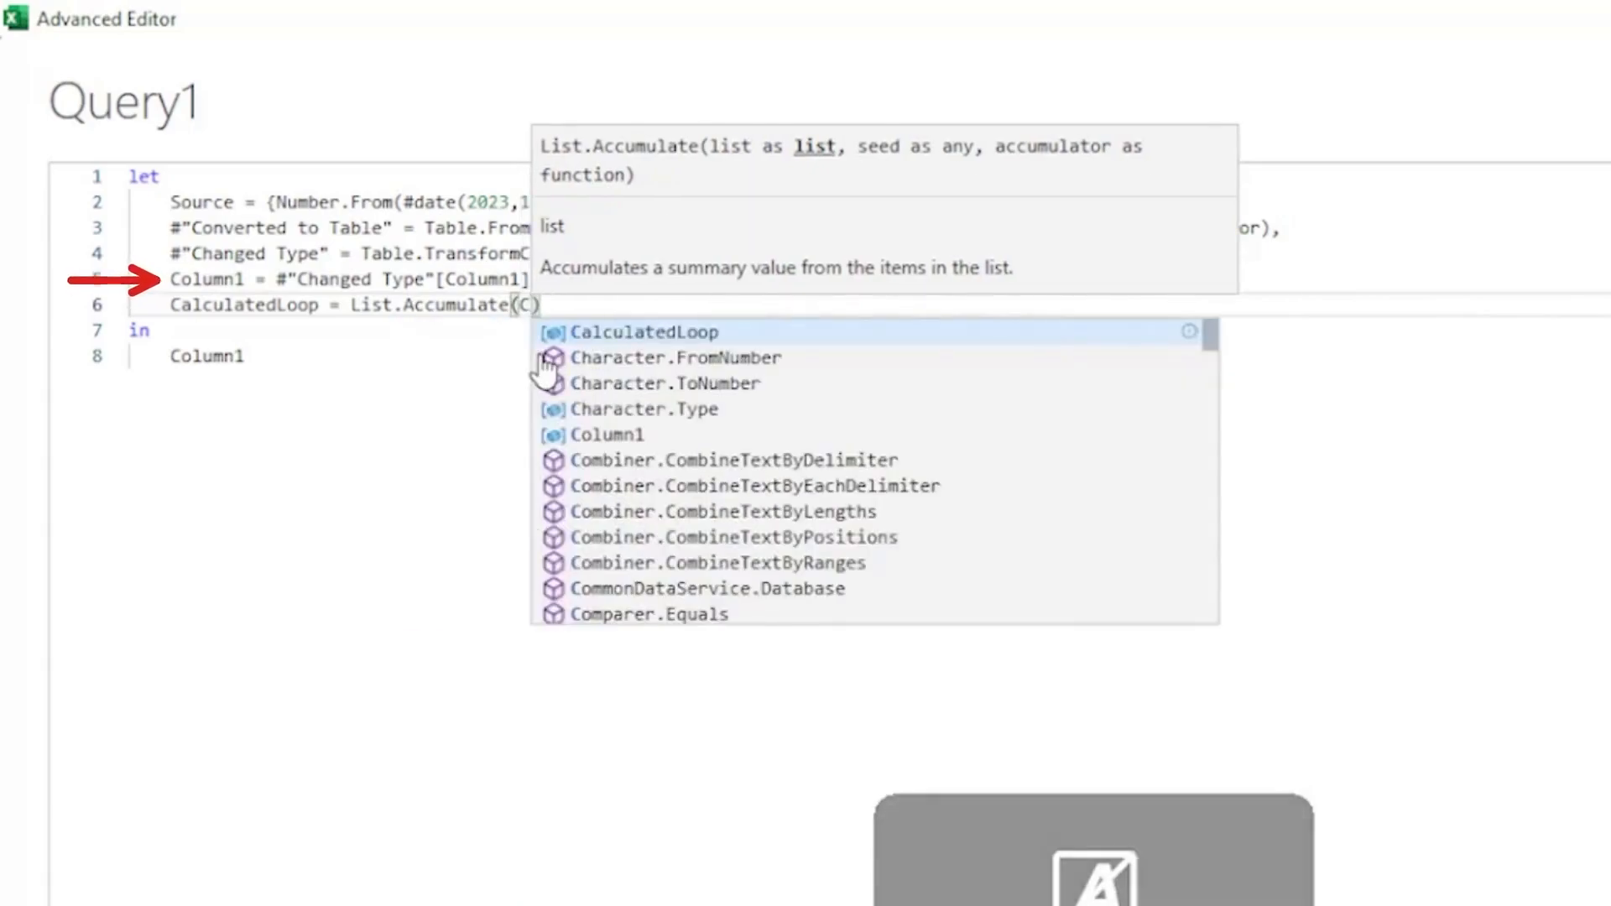
pyautogui.click(606, 435)
pyautogui.write(',')
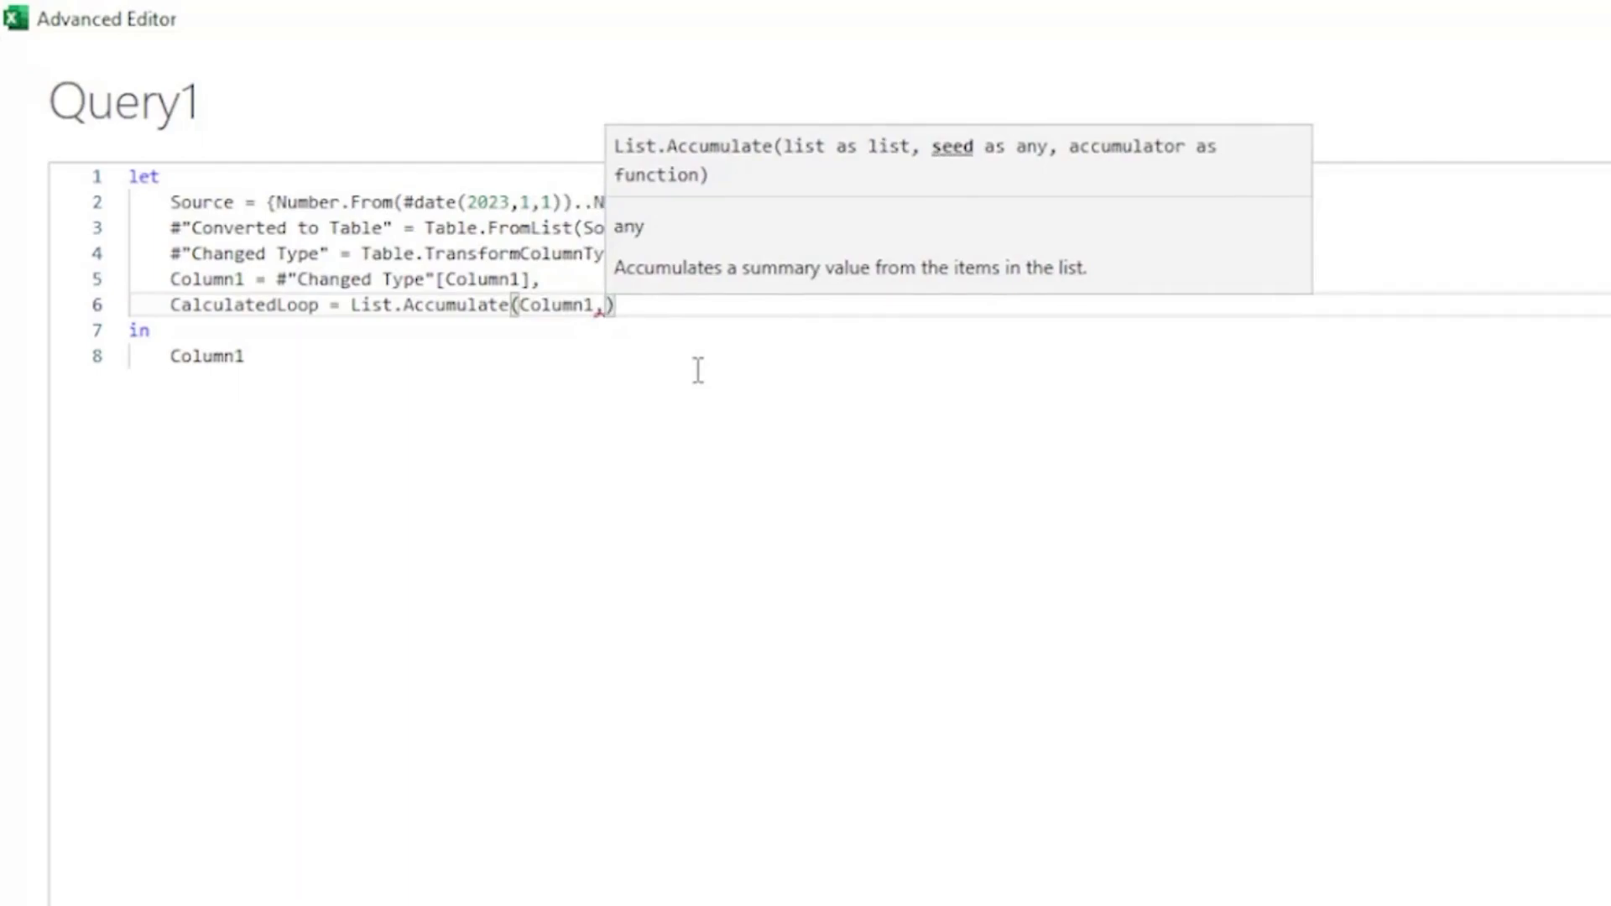
pyautogui.write('0')
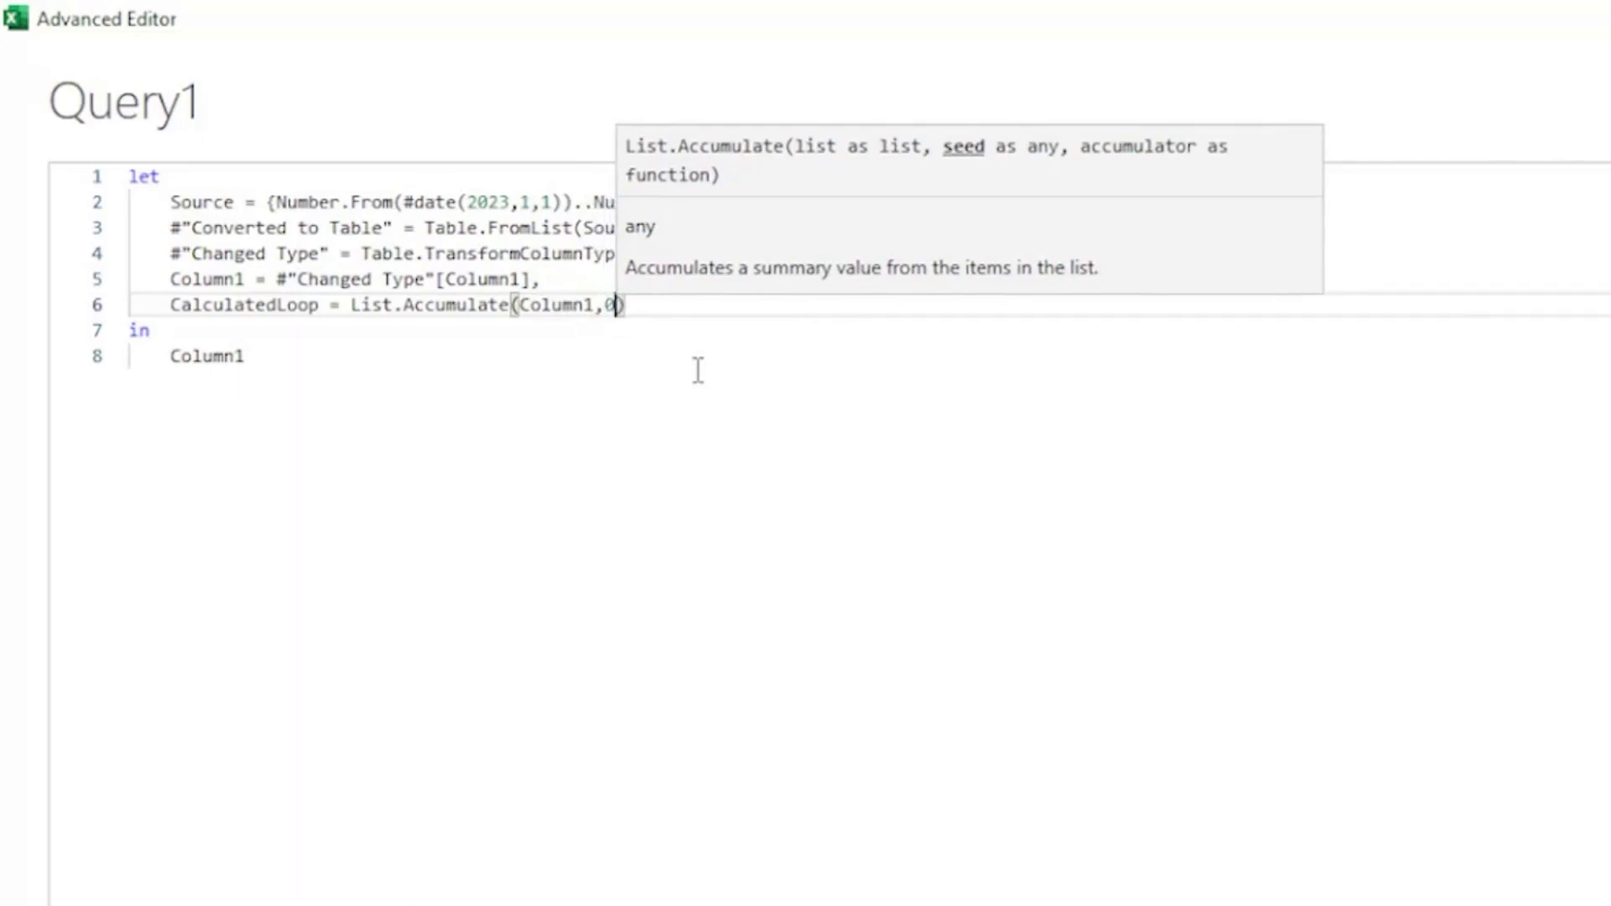
pyautogui.write(',')
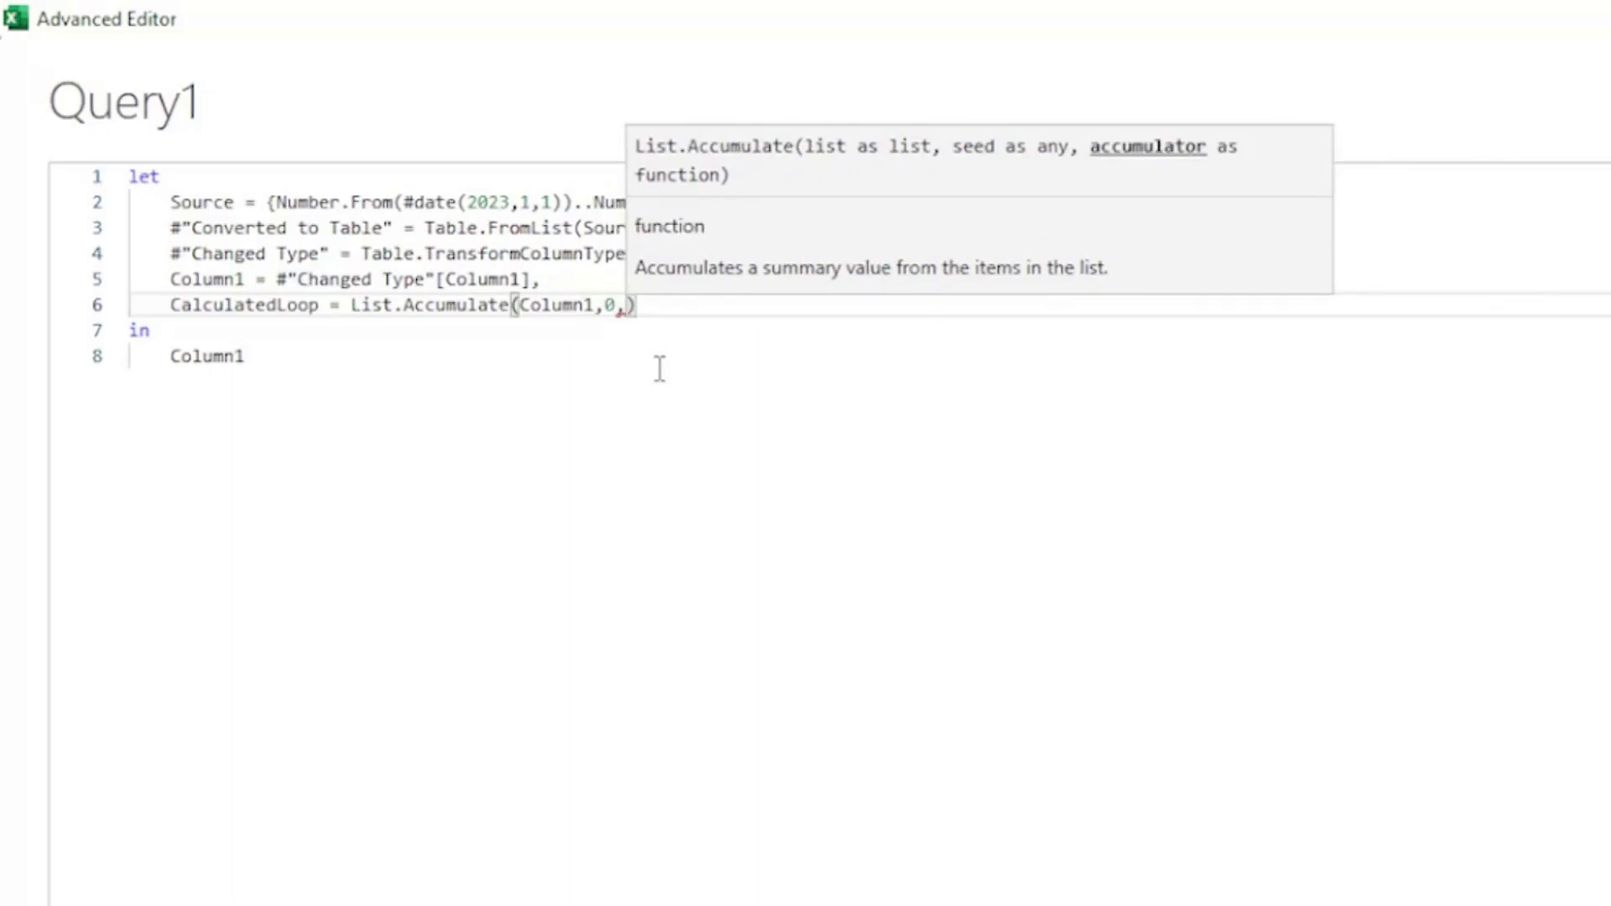
# Begin the accumulator function with the parameters (Opening,Current).
pyautogui.write('(')
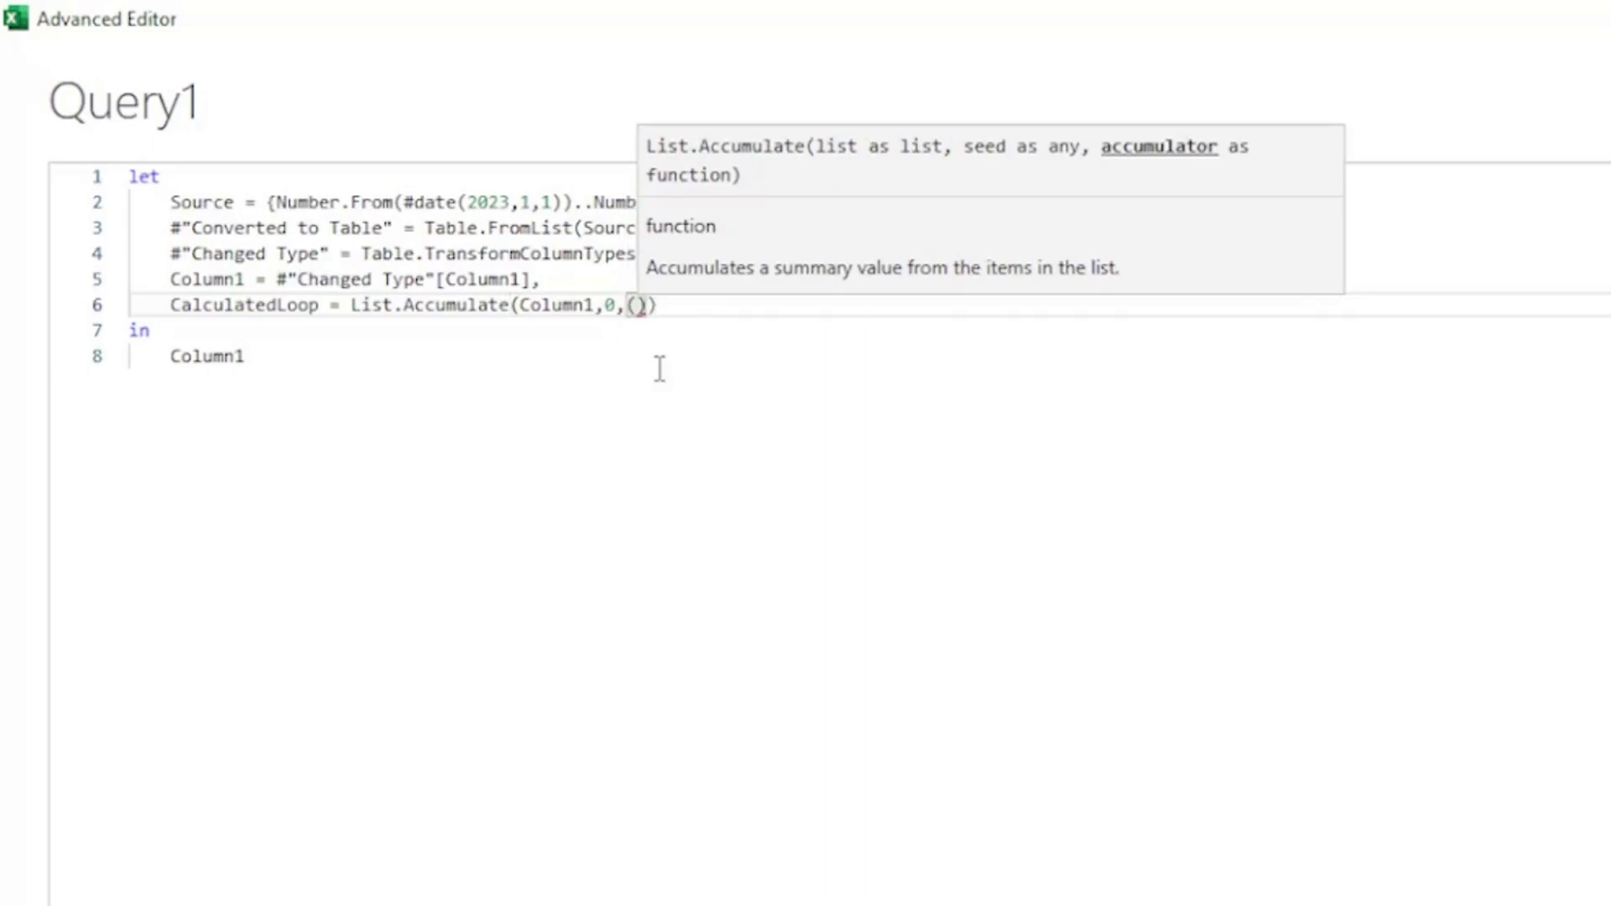
pyautogui.write('Opening')
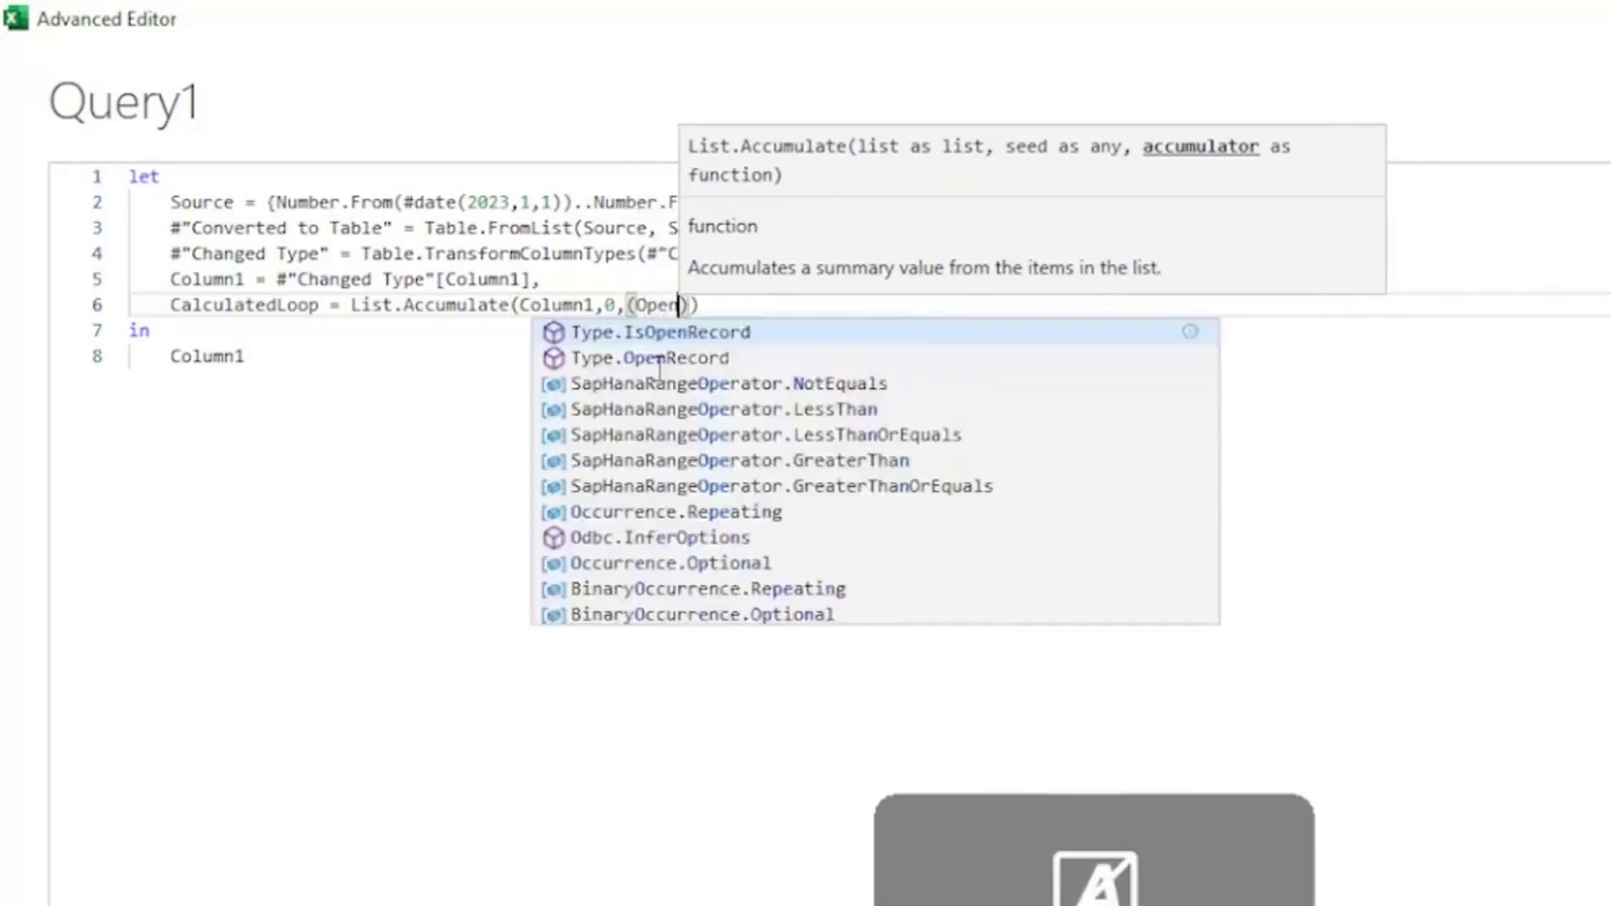
pyautogui.write(',')
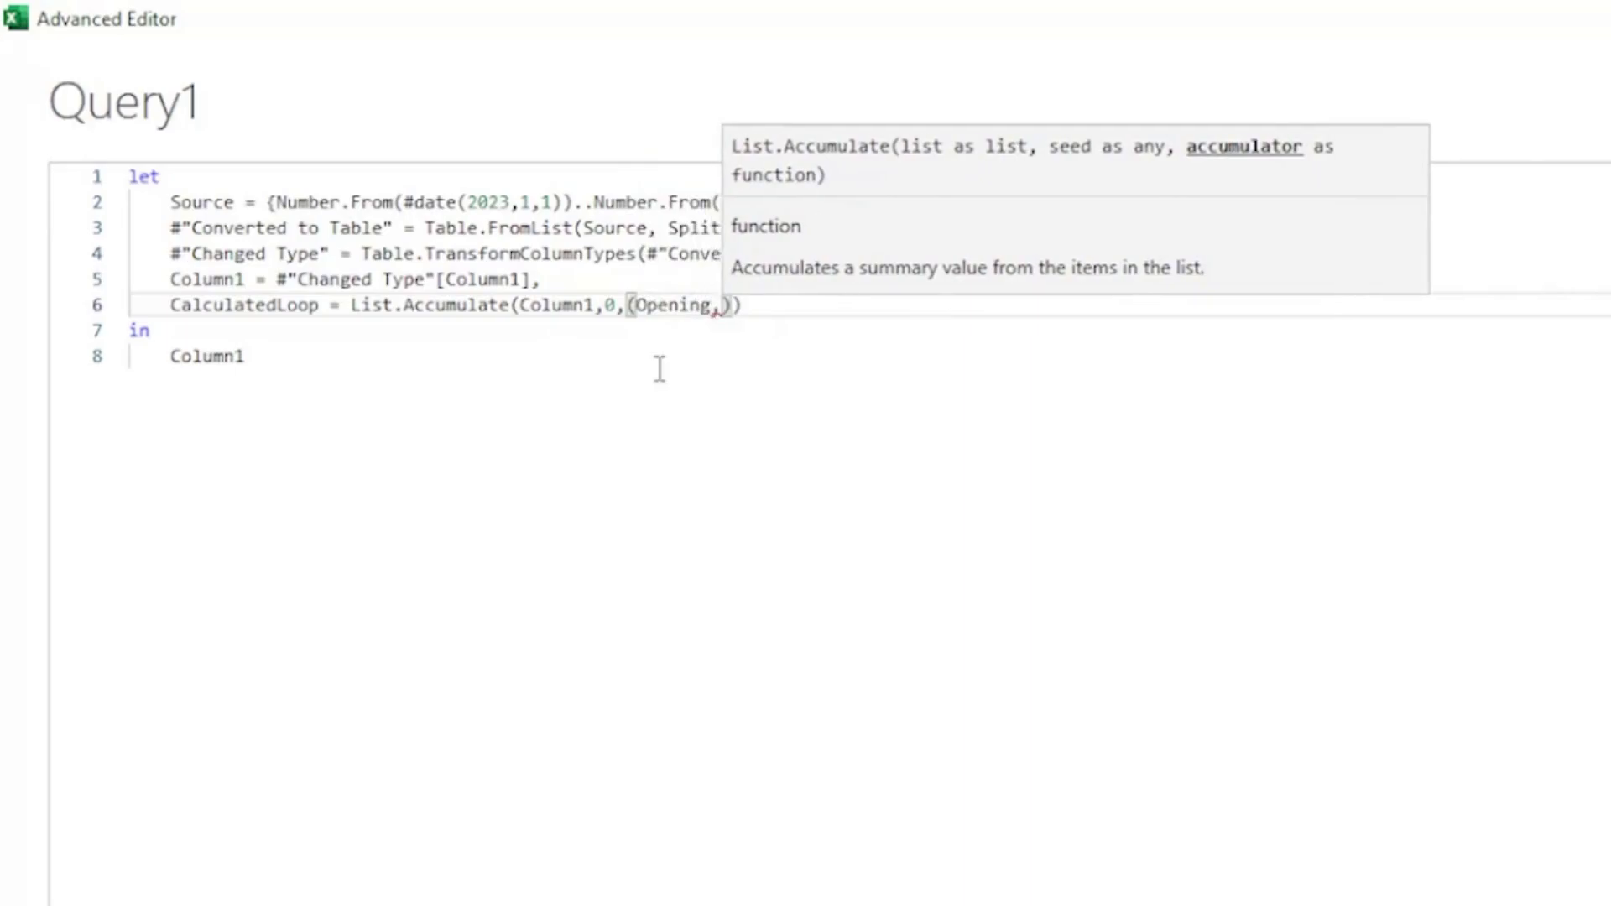
pyautogui.write('Curr')
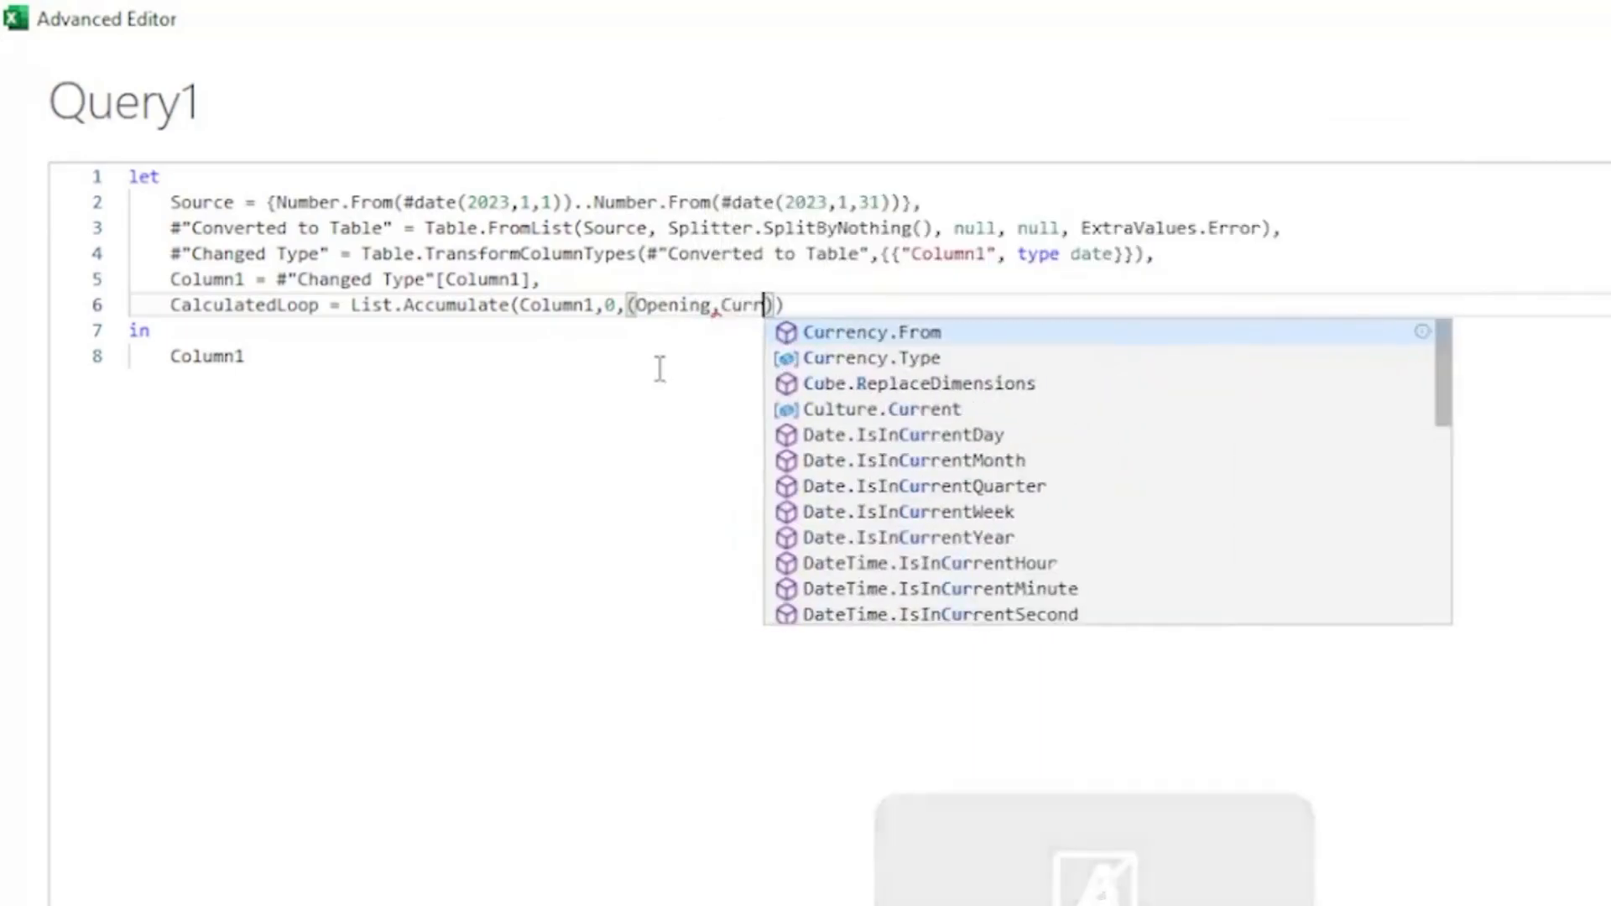
pyautogui.write('ent)')
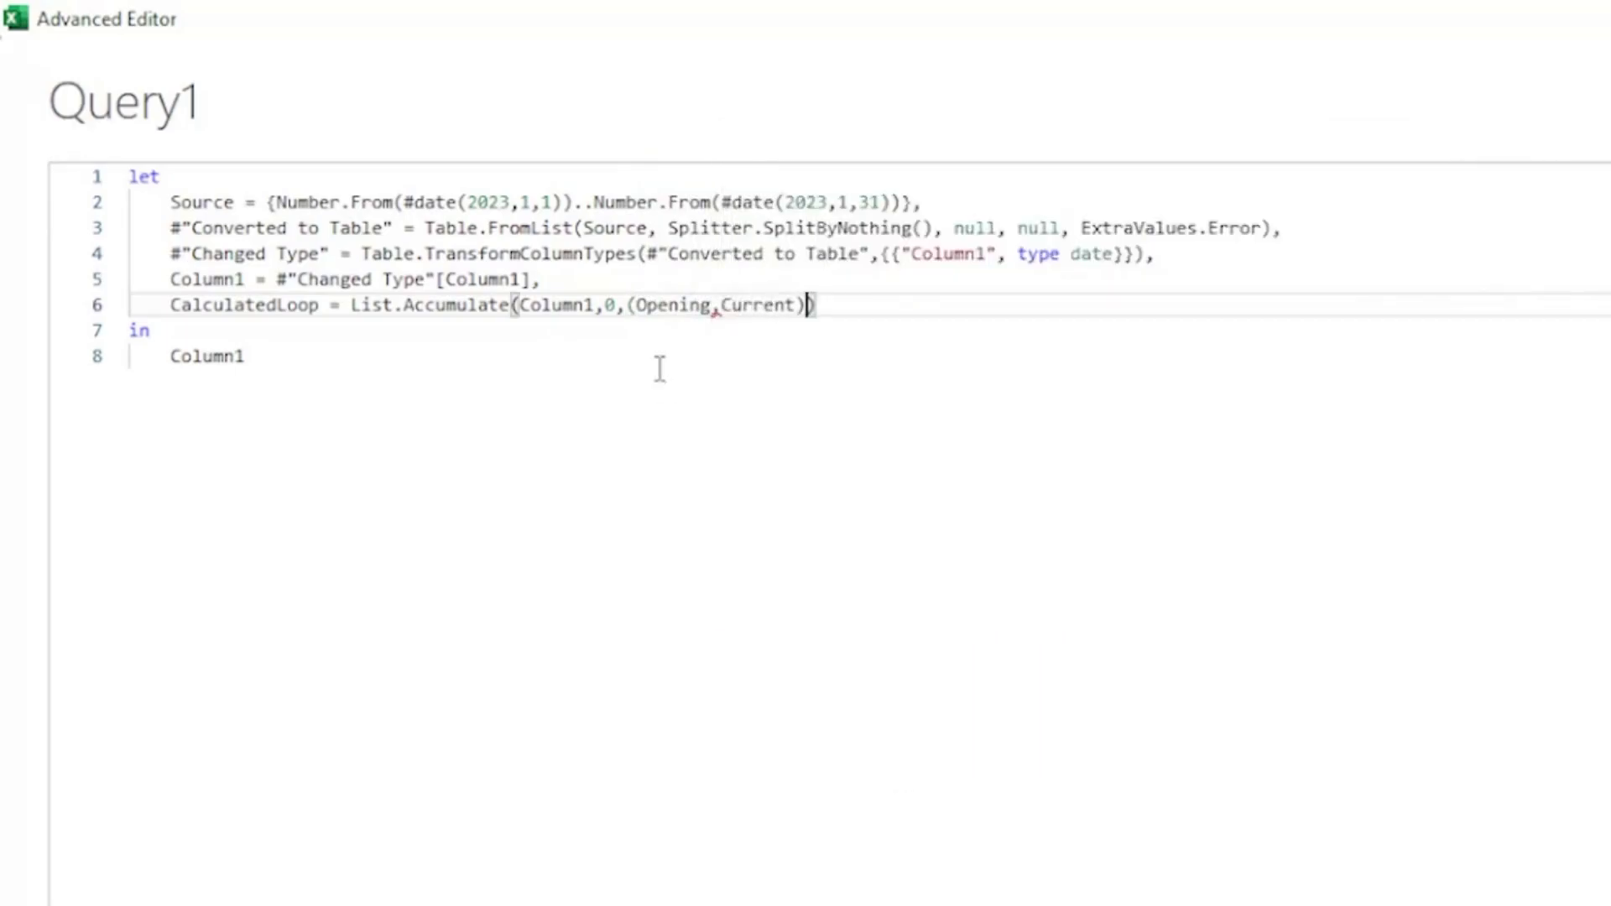
pyautogui.write('=> if ')
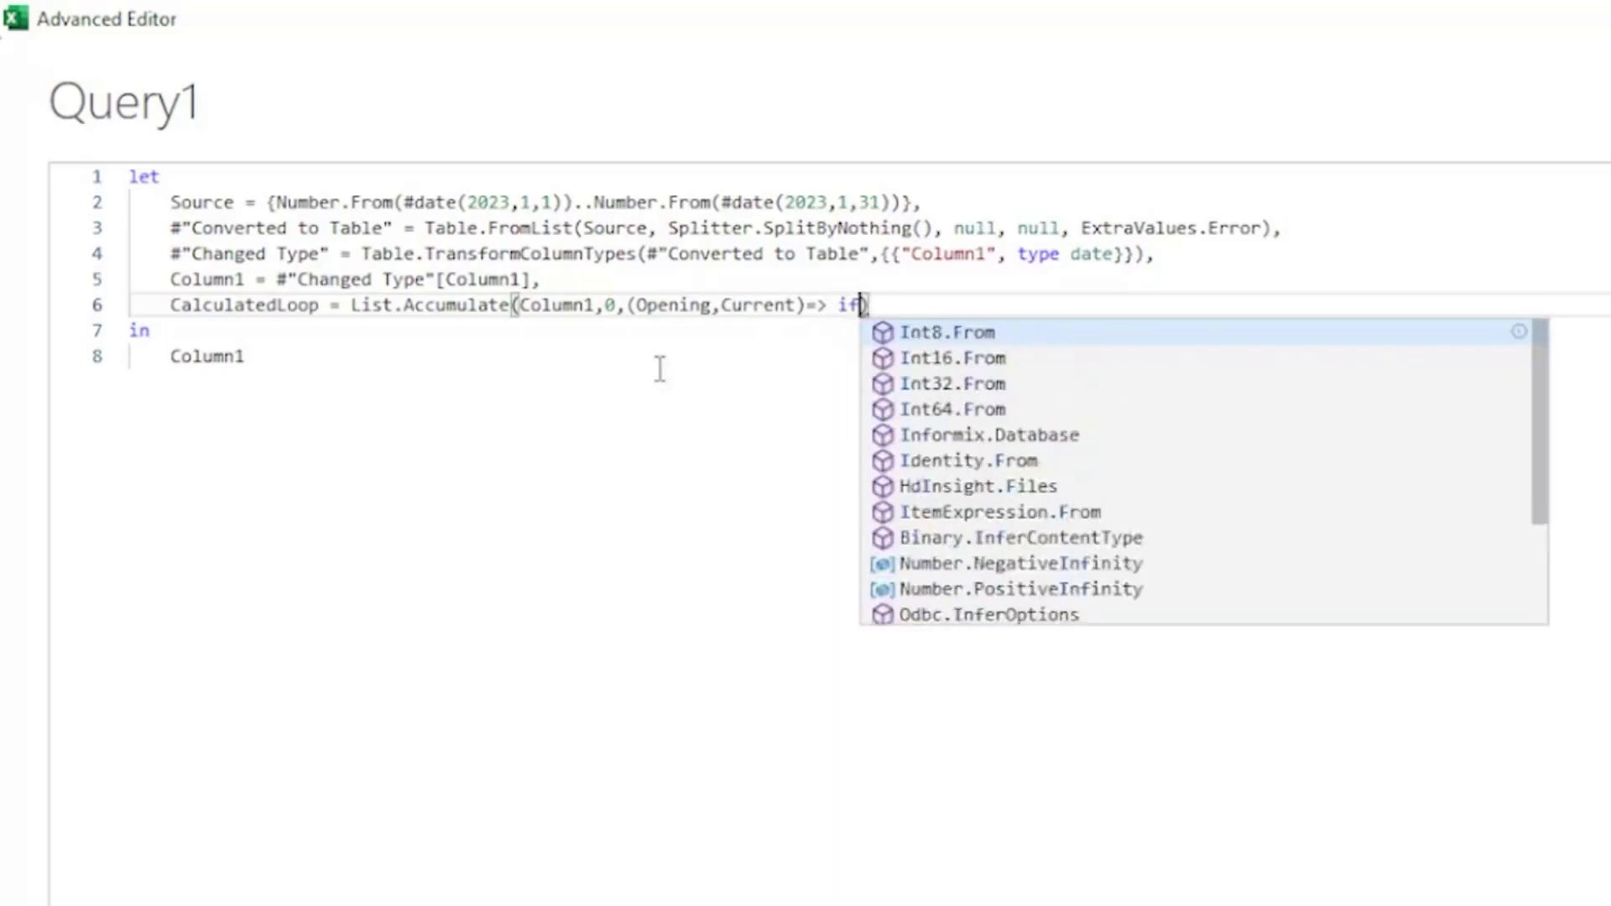
pyautogui.write('Date.D')
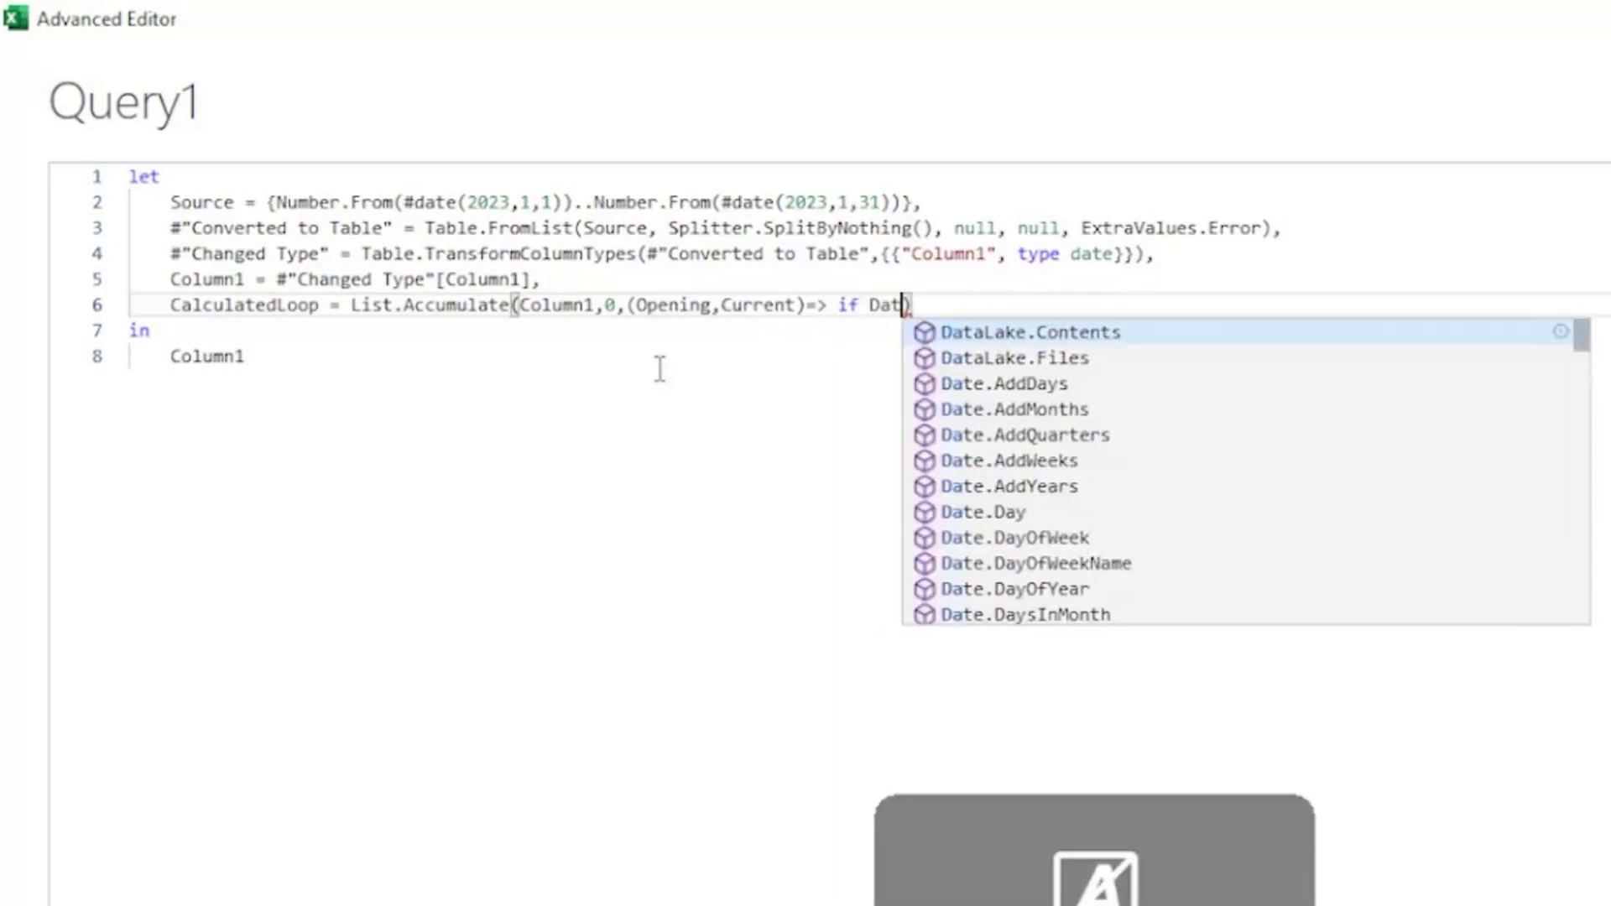
pyautogui.write('a')
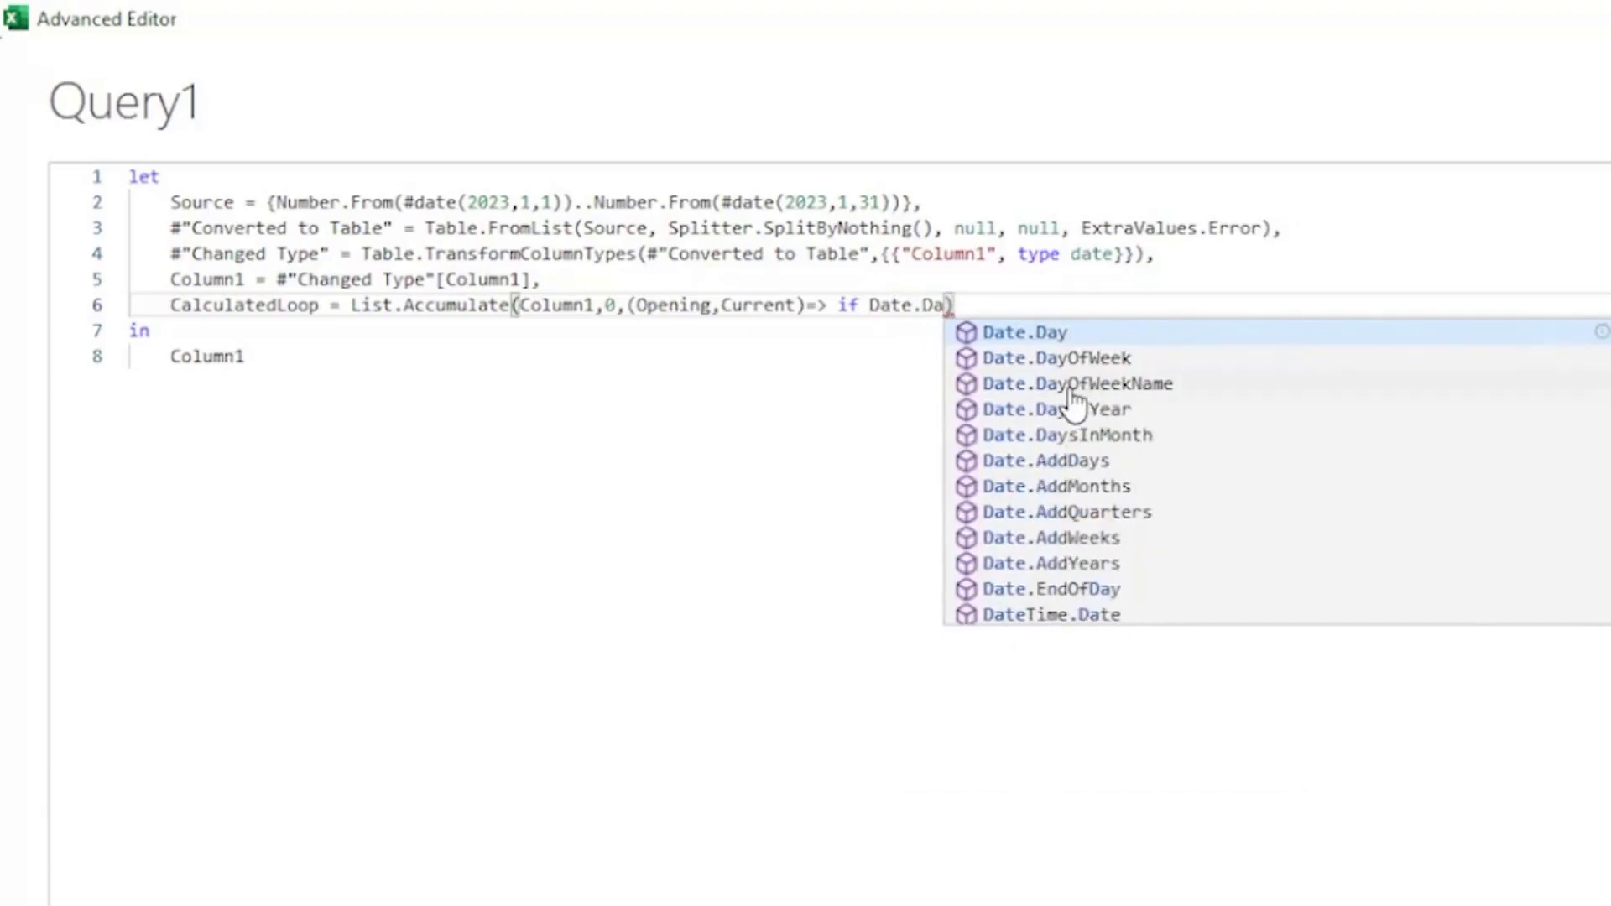
# Continue the accumulator with => if Date.DayOfWeekName(Current) as the condition's test.
pyautogui.click(1069, 382)
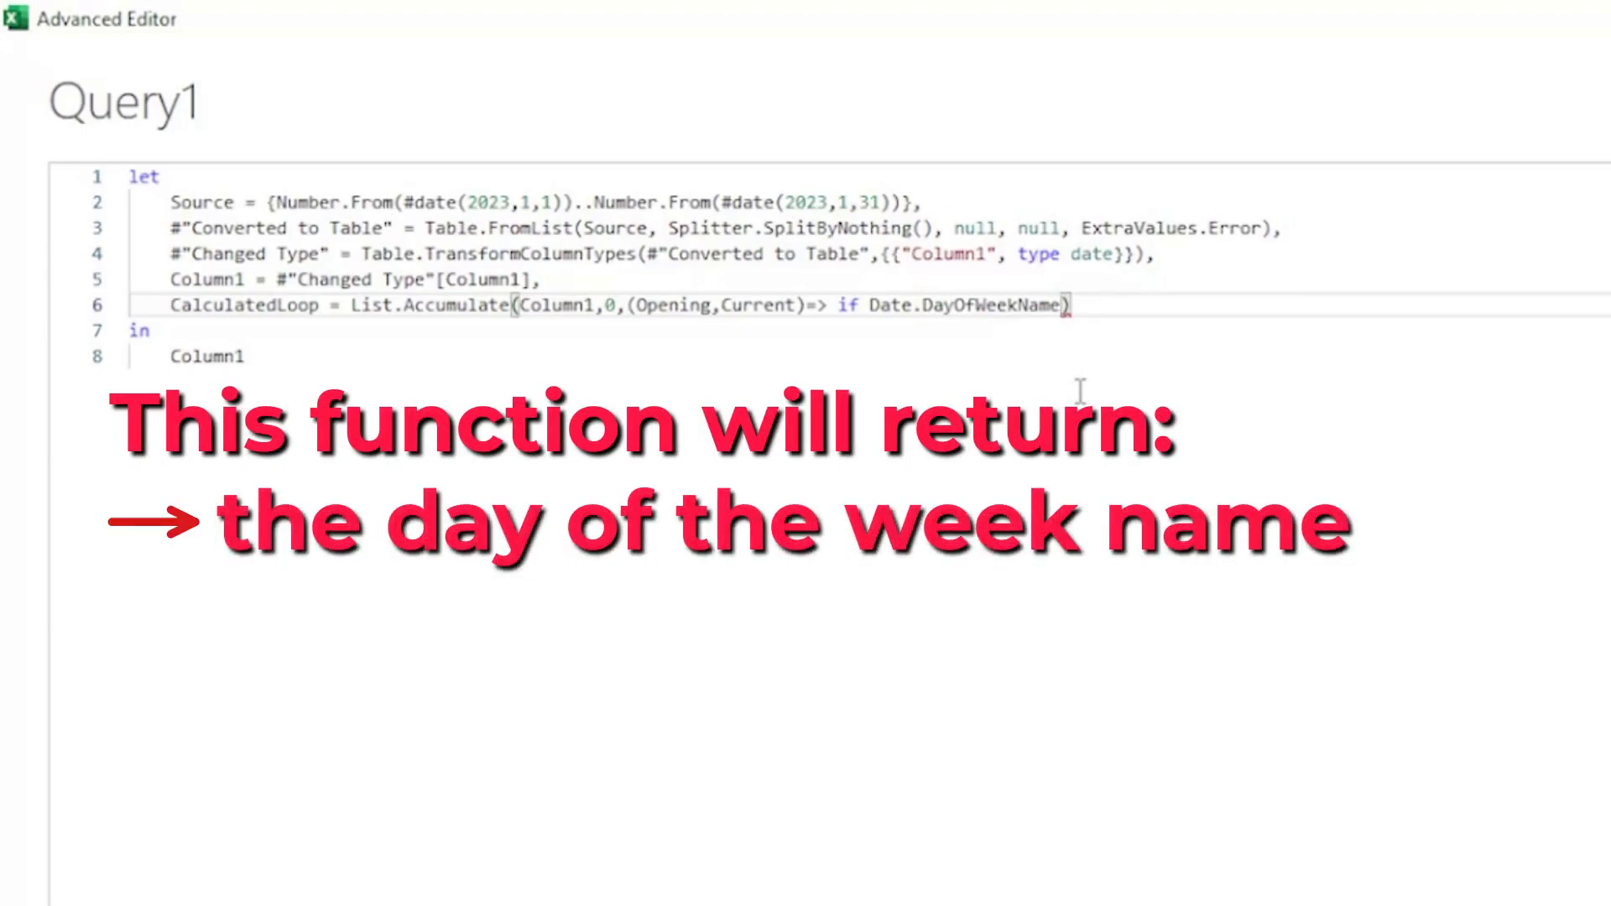
pyautogui.write('(')
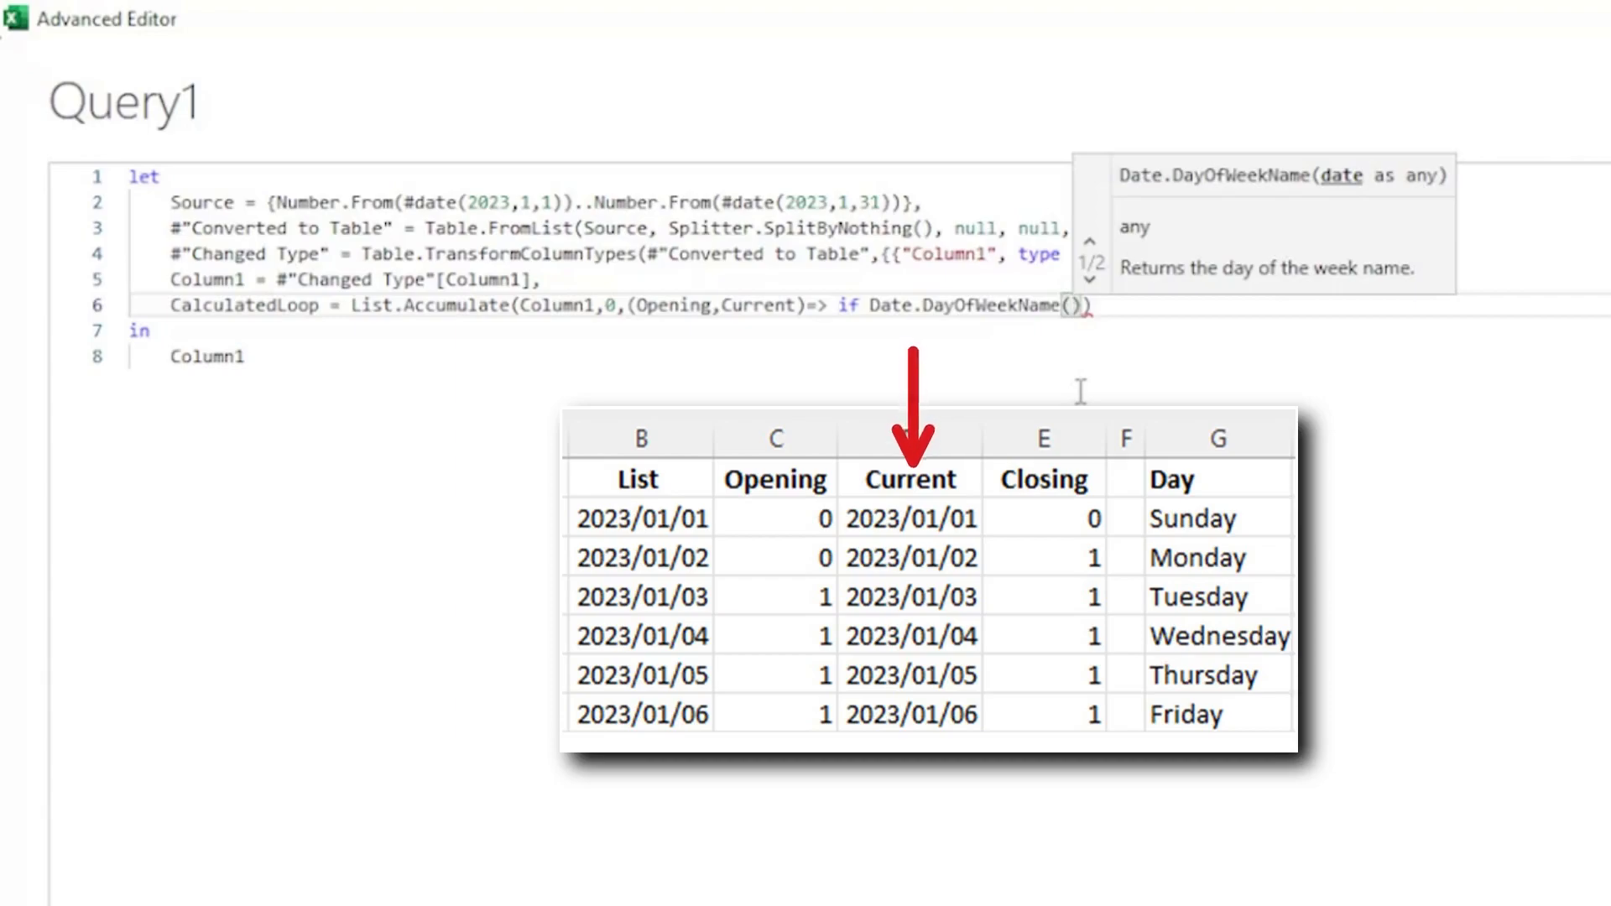
pyautogui.write('Current)')
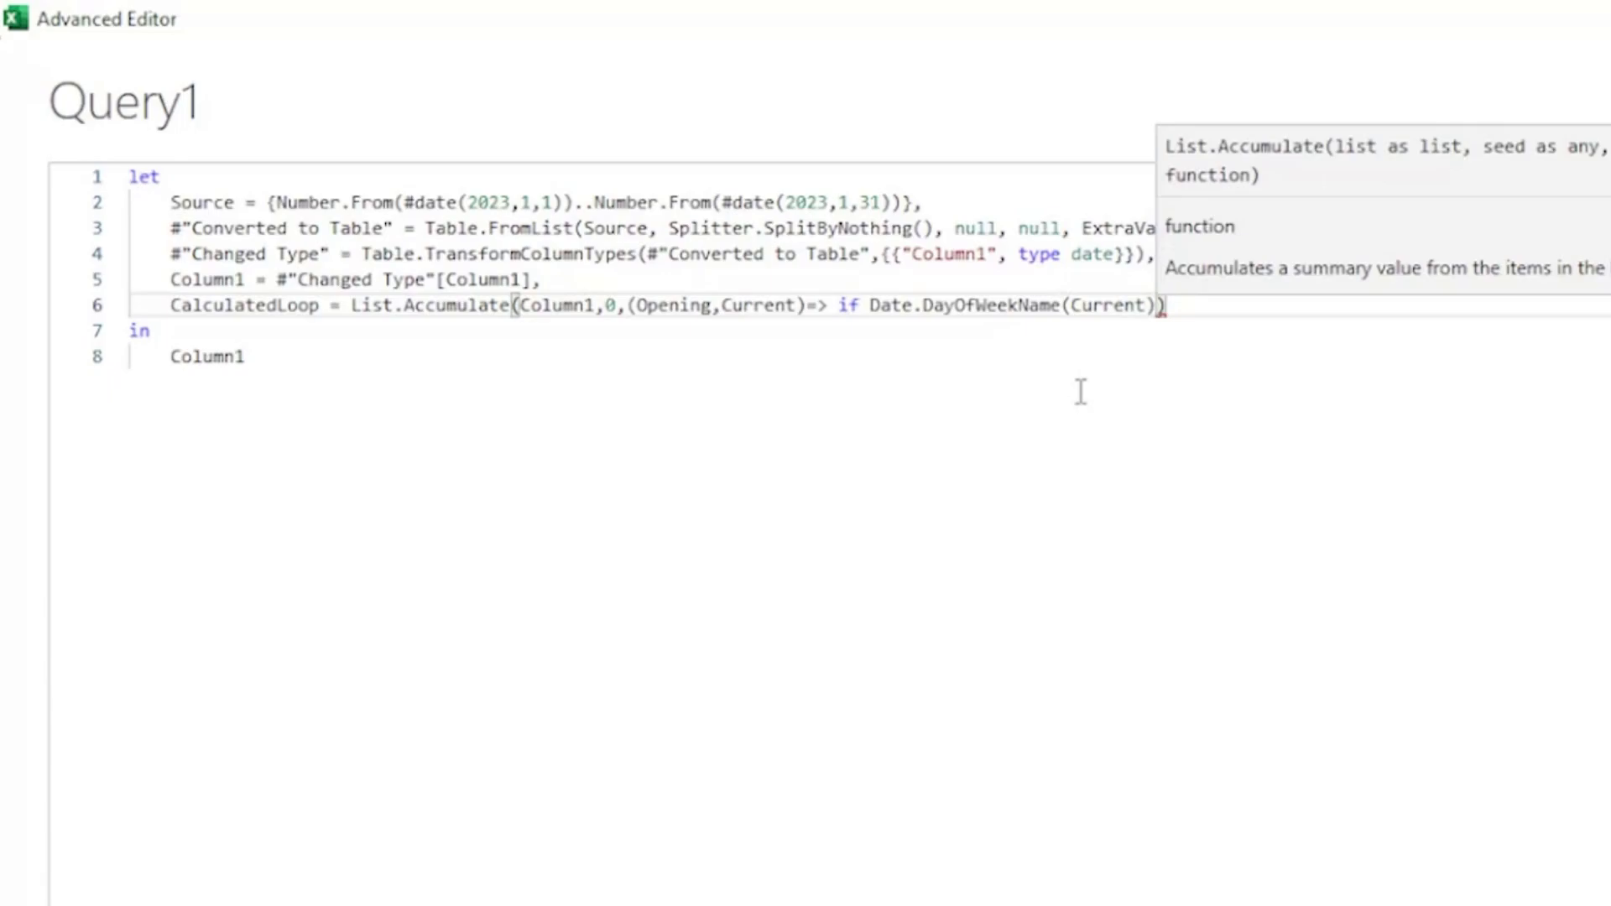
pyautogui.write('= Day')
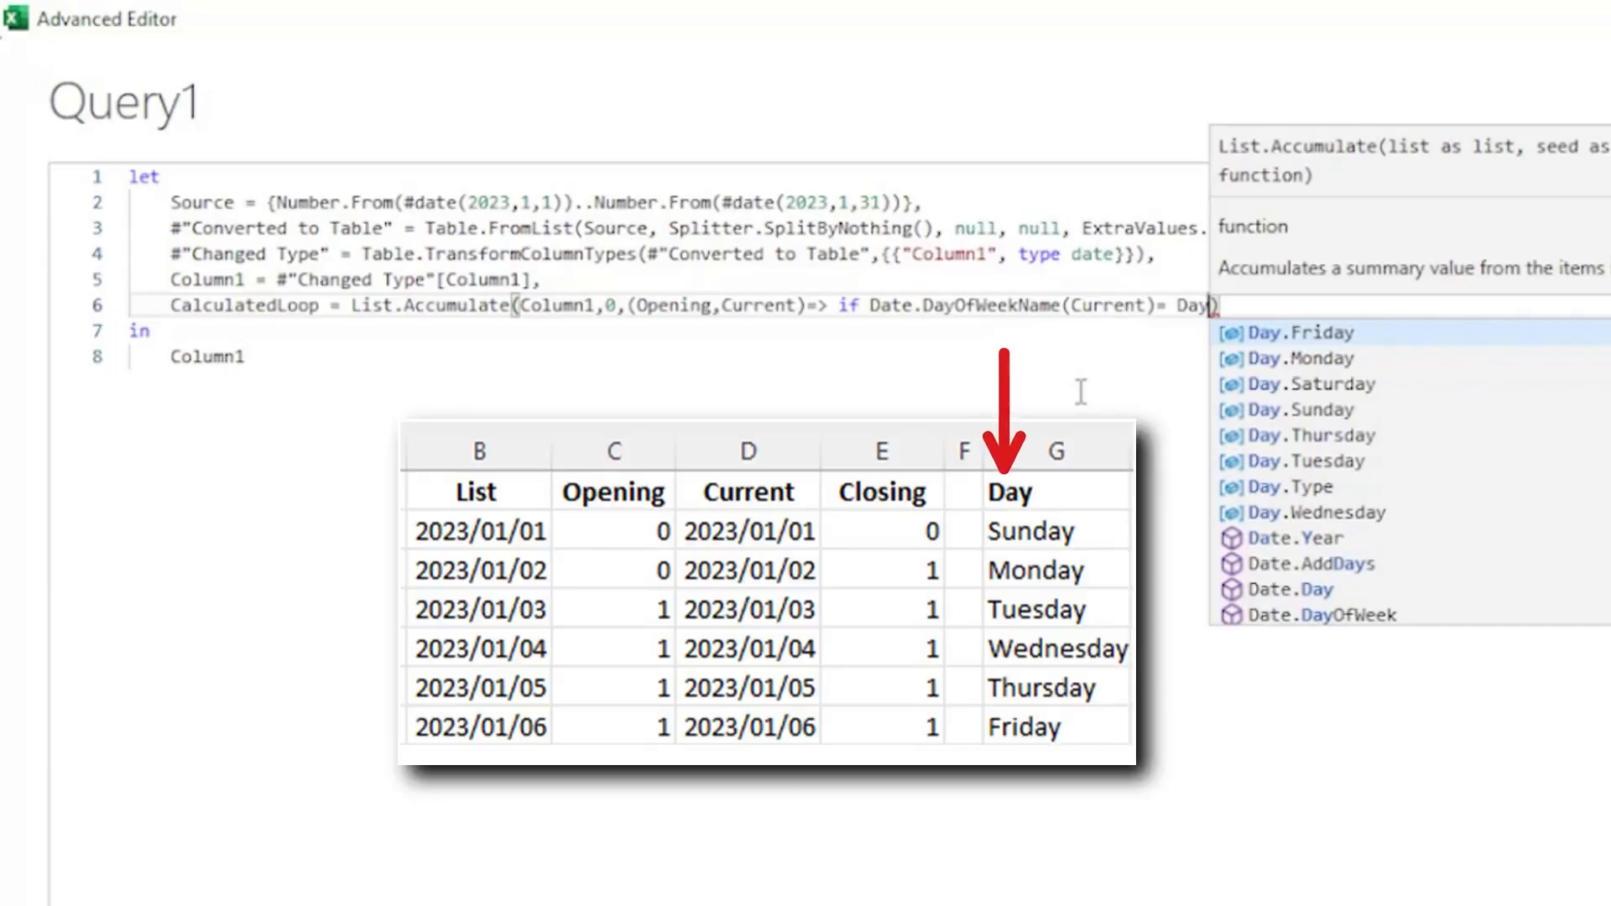
# Complete the condition with = Day then Opening+1 else Opening.
pyautogui.write('then ')
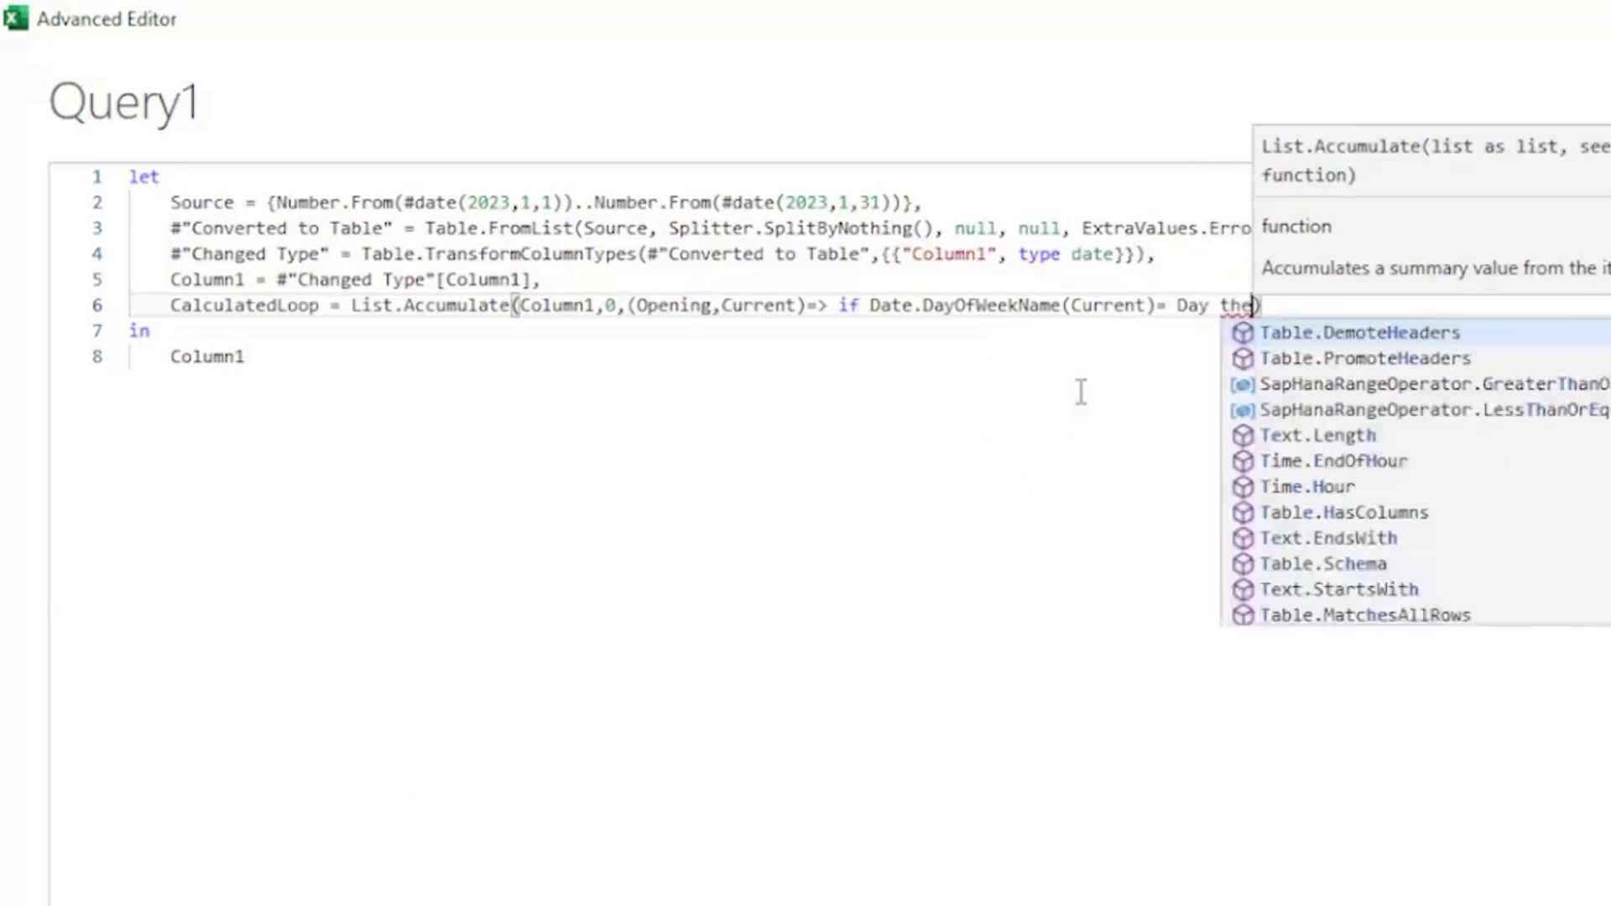
pyautogui.write('Opening')
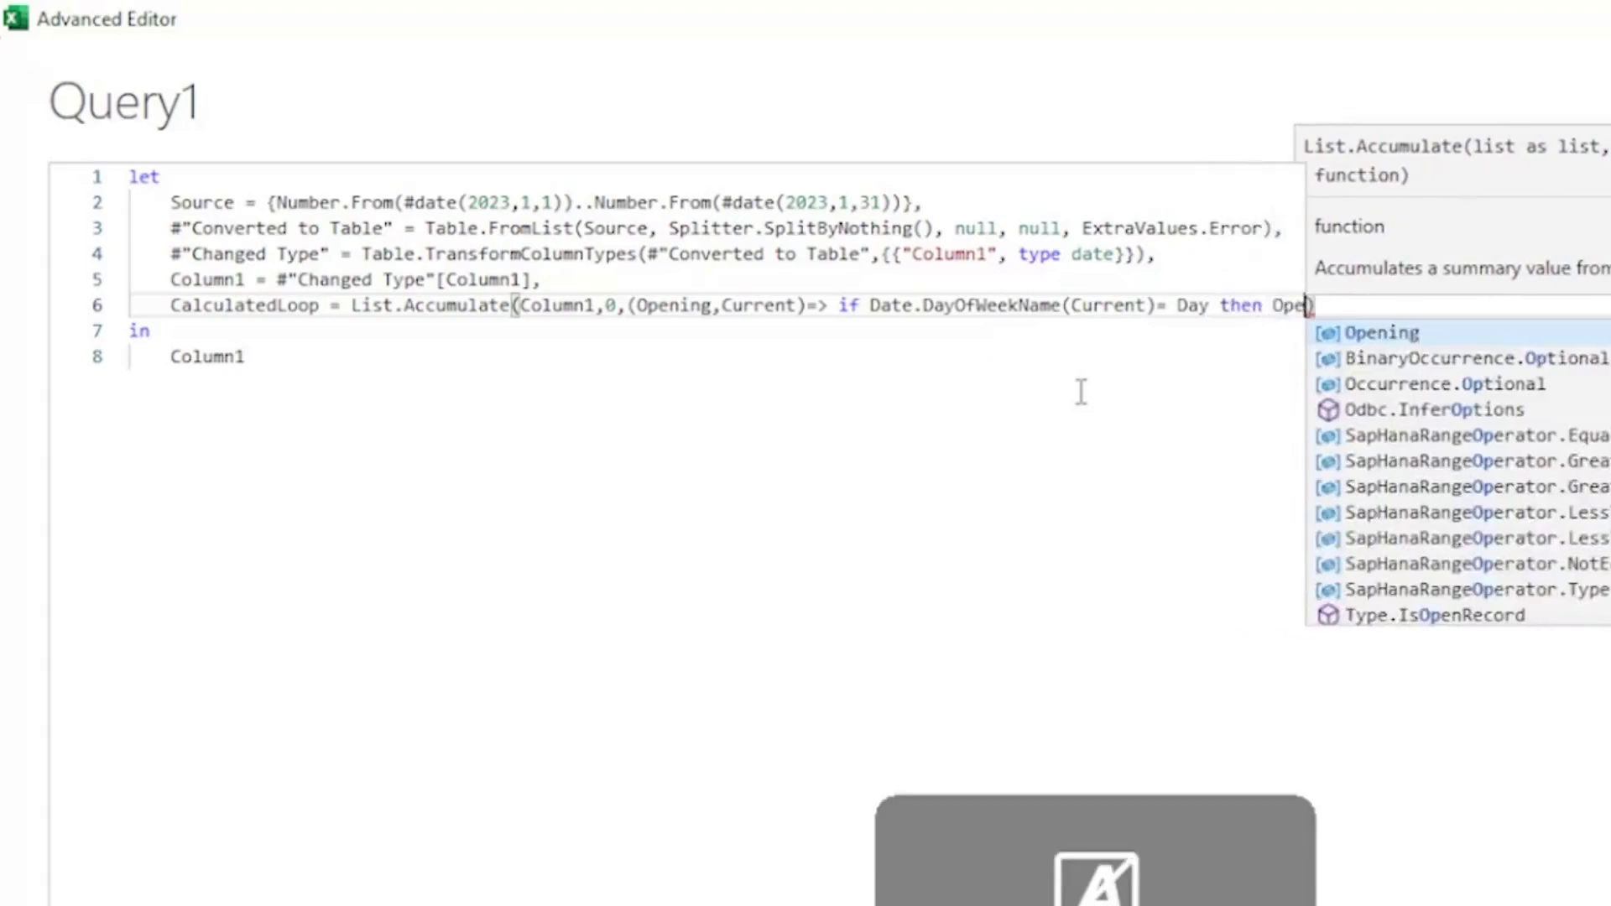
pyautogui.write('+1 ')
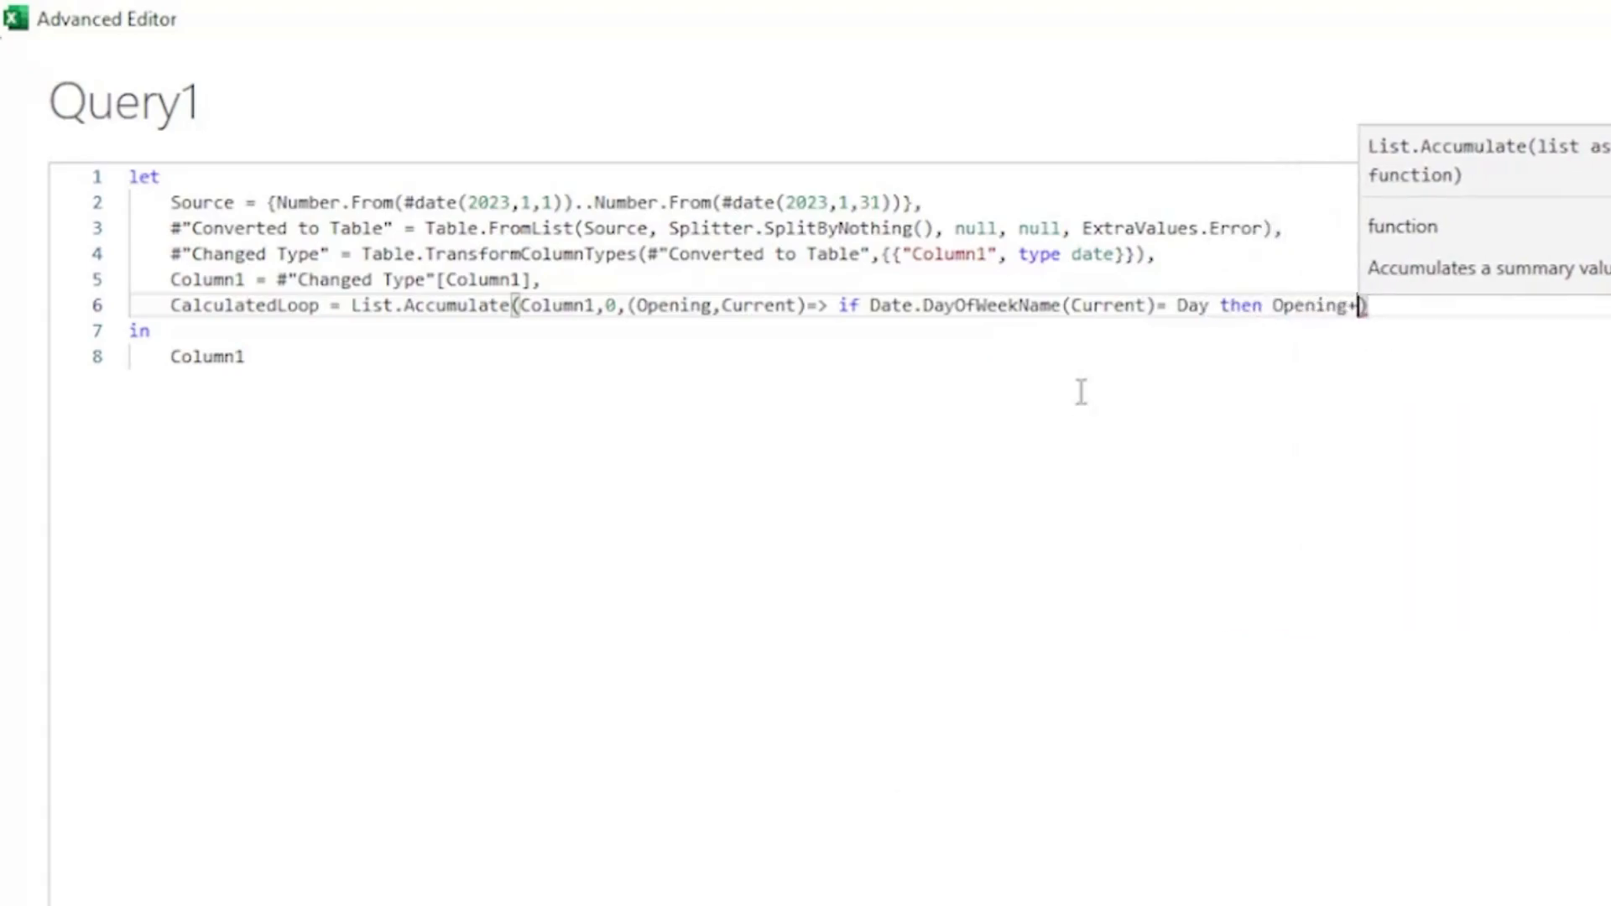
pyautogui.write('else ')
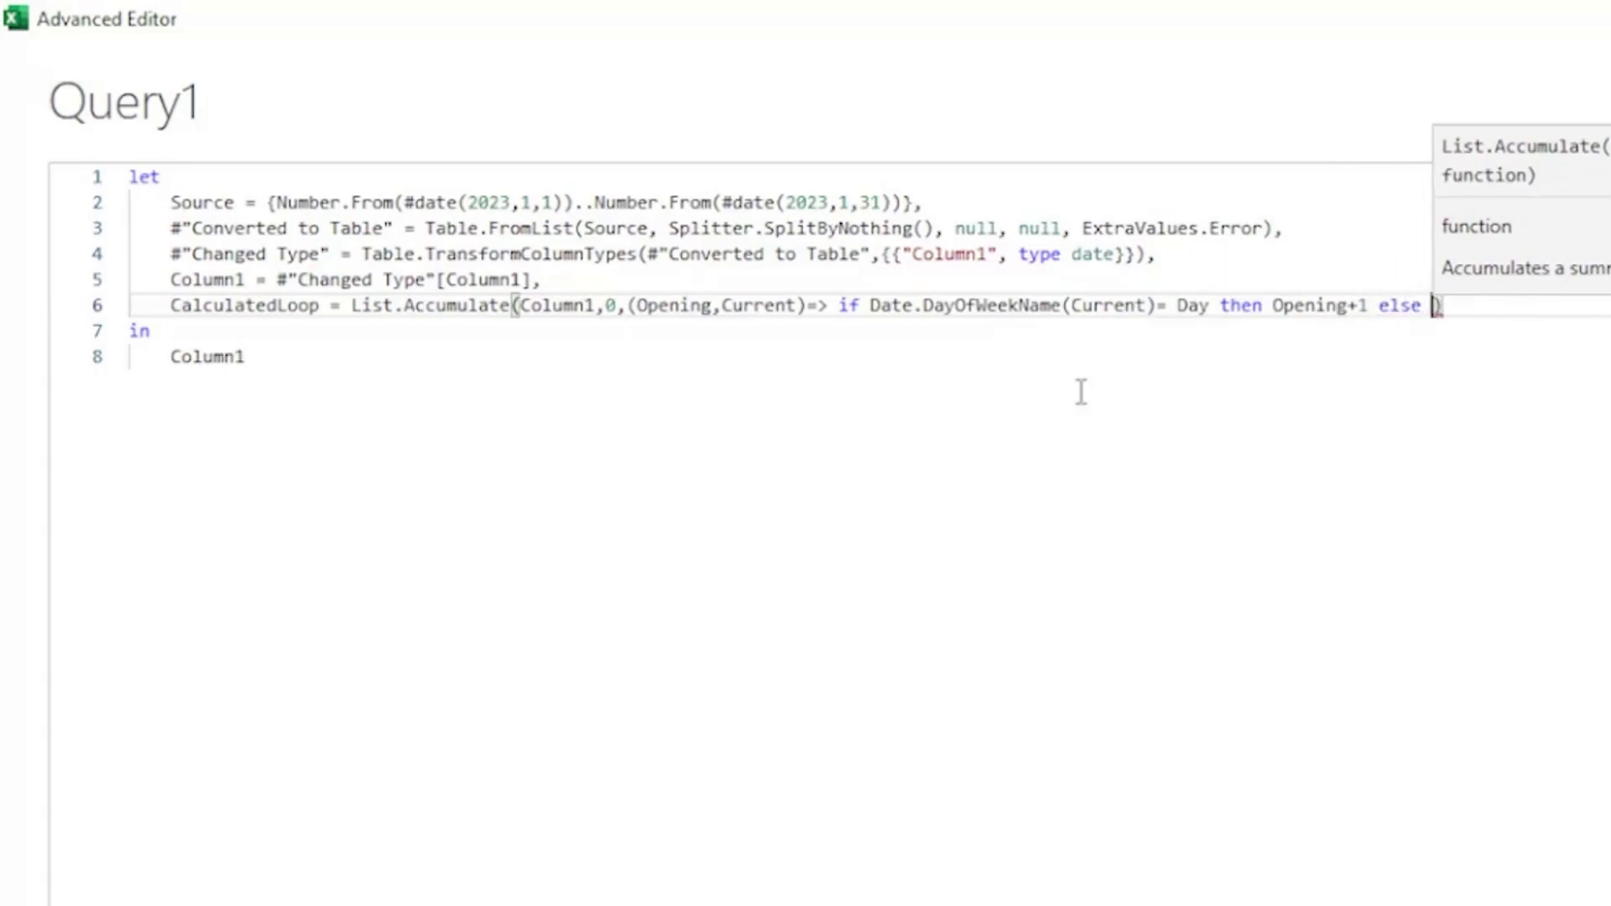
pyautogui.write('Opening')
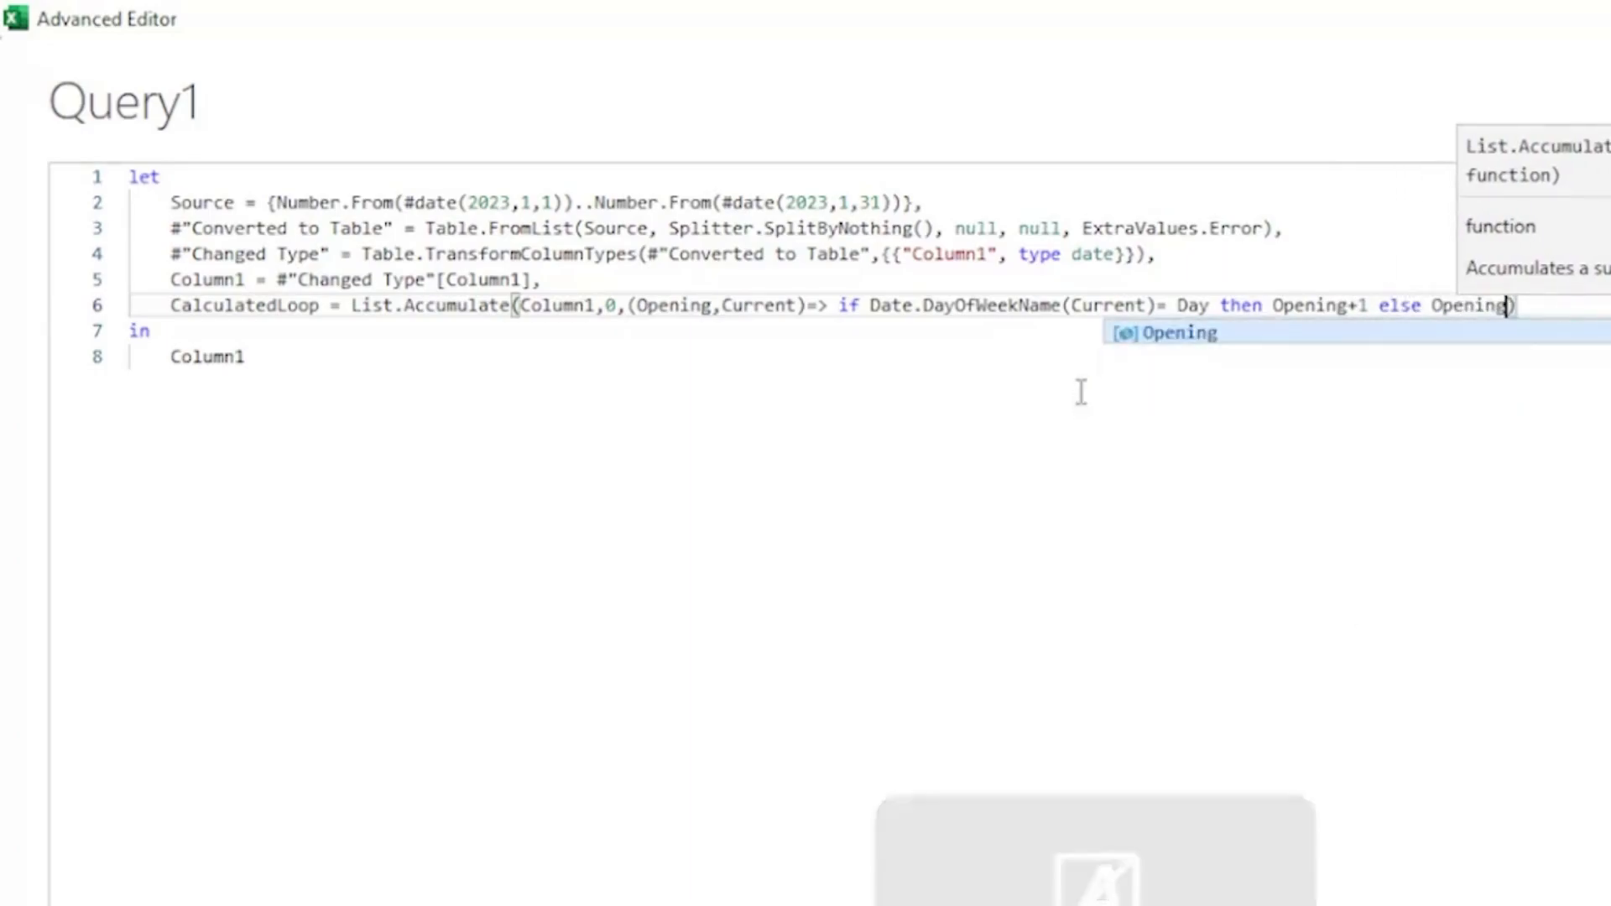
# Examine the List.Accumulate formula's list, seed and accumulator arguments and the parts of its if condition.
pyautogui.click(170, 306)
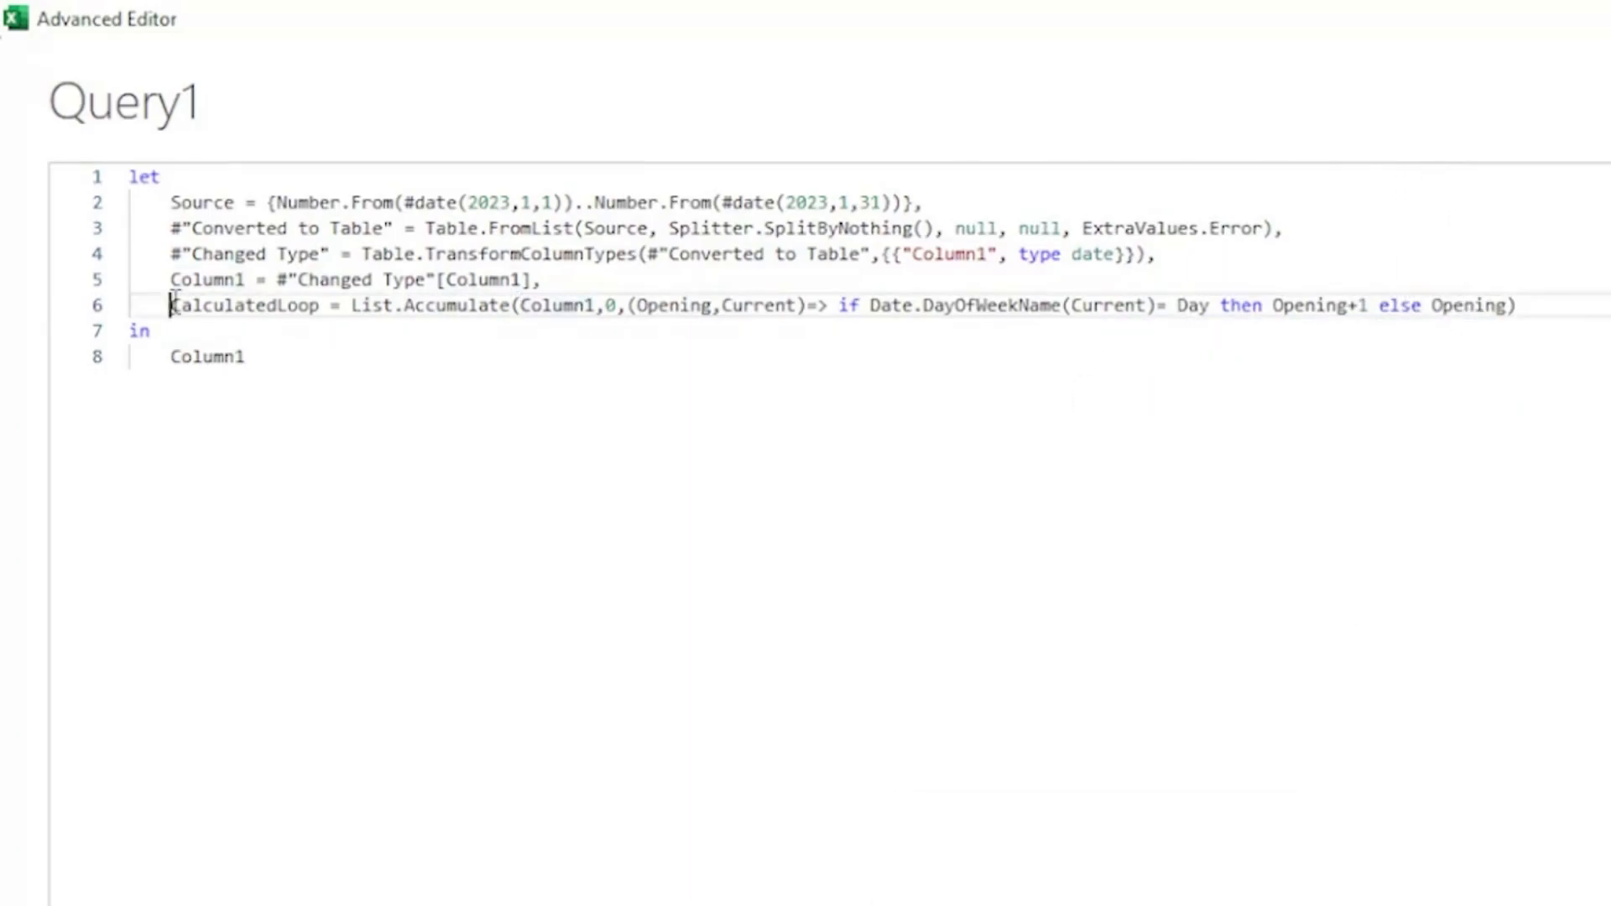
pyautogui.moveTo(171, 305); pyautogui.dragTo(596, 307)
pyautogui.click(521, 307)
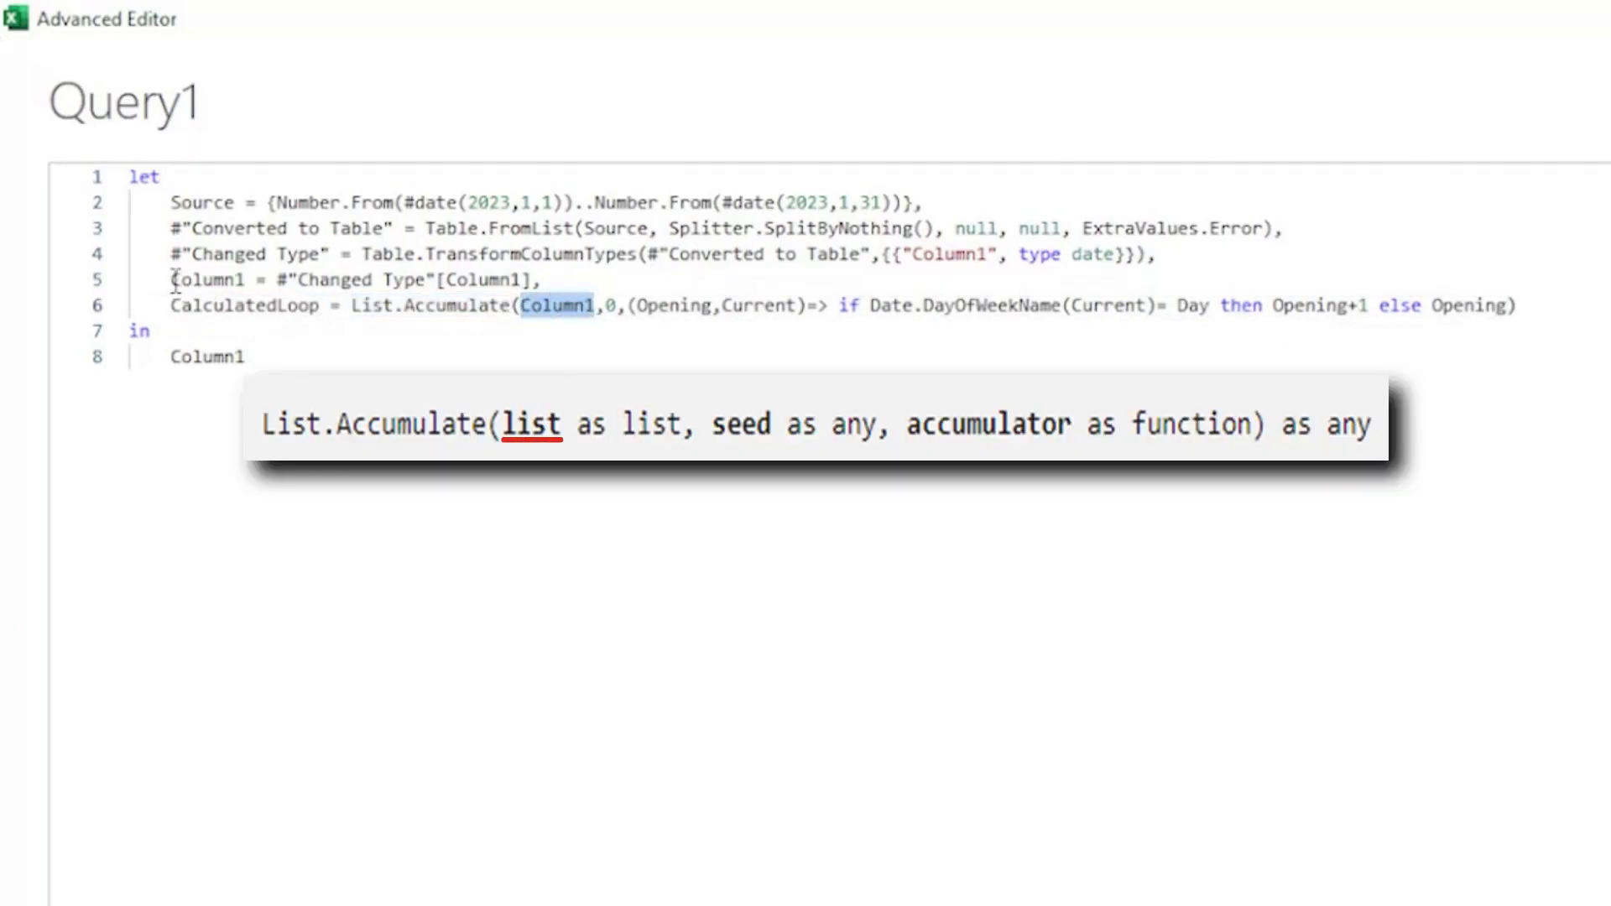
pyautogui.moveTo(173, 279); pyautogui.dragTo(246, 280)
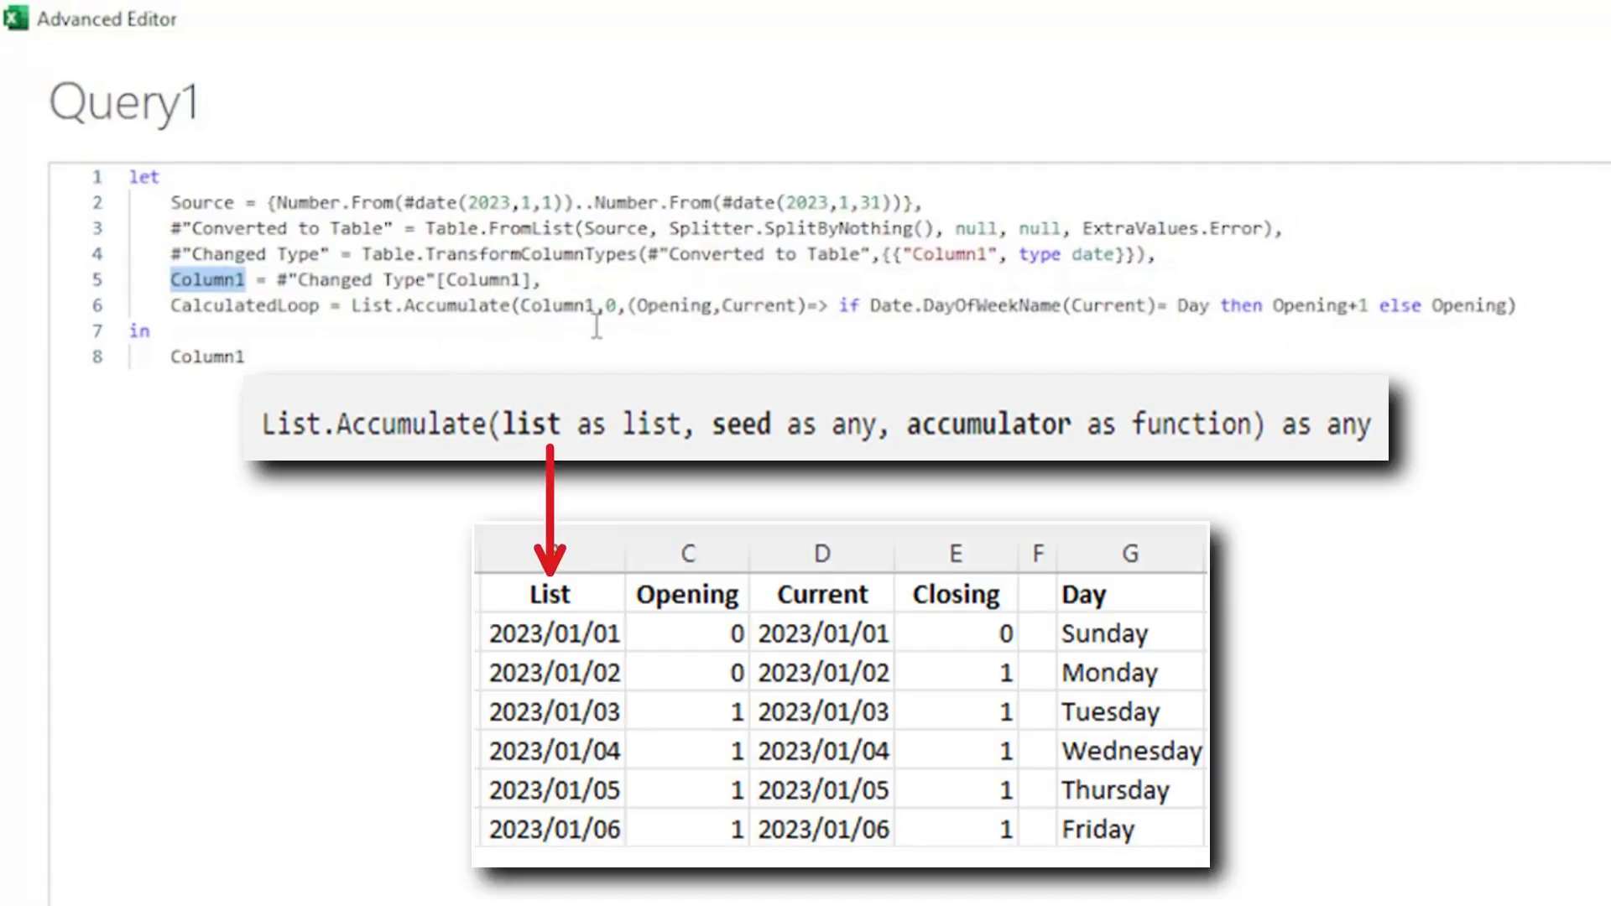
pyautogui.doubleClick(611, 306)
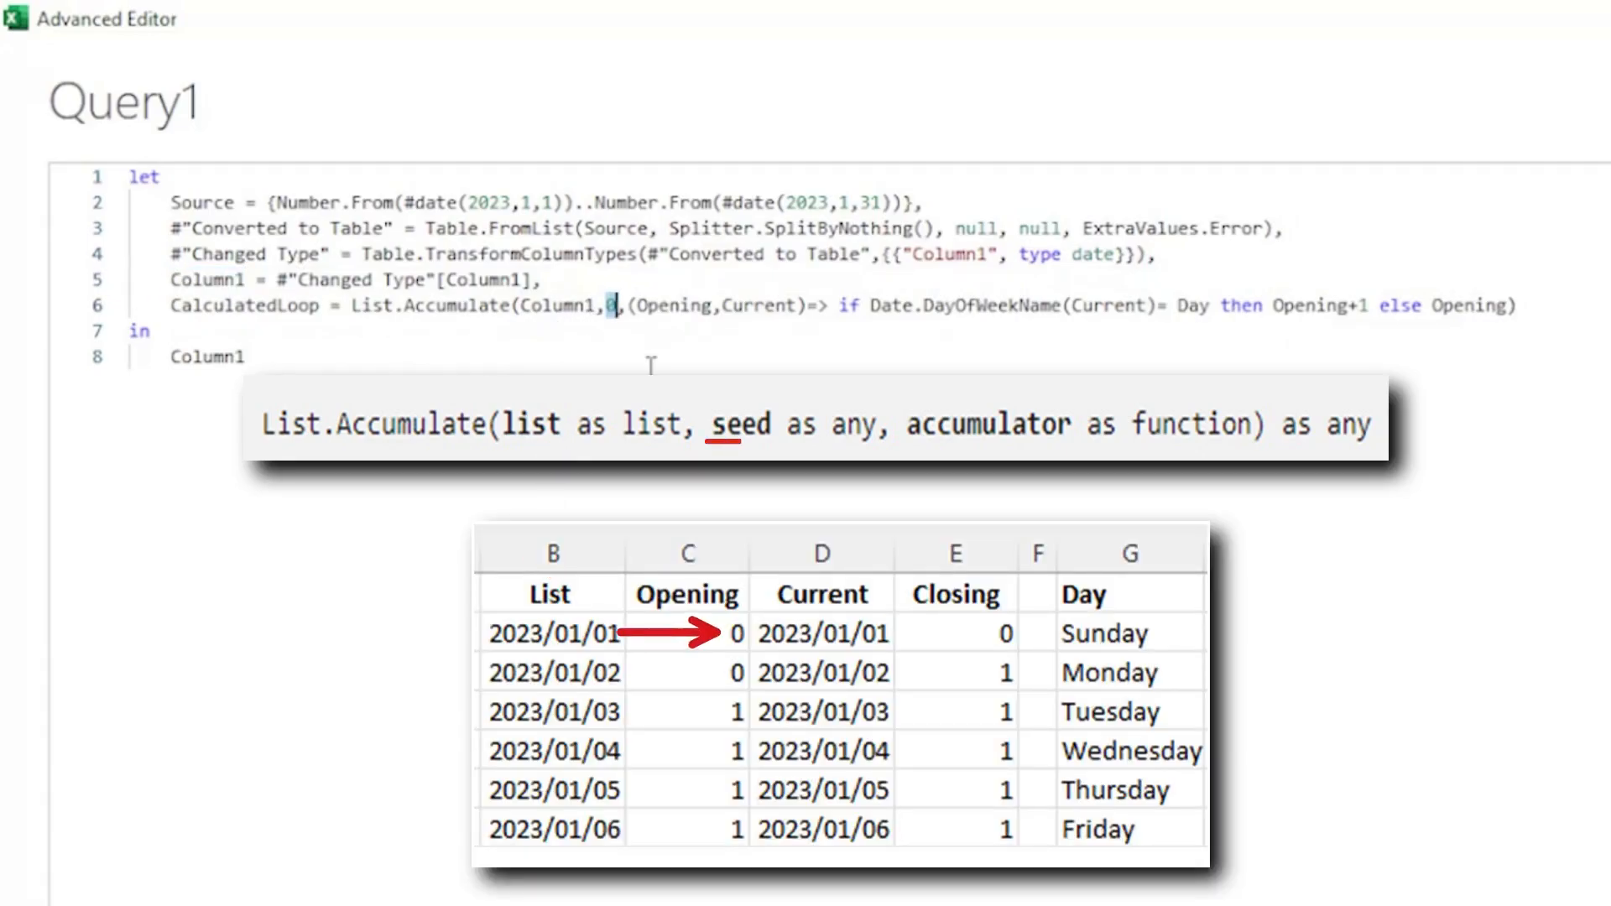
pyautogui.moveTo(638, 306)
pyautogui.mouseDown()
pyautogui.moveTo(1265, 270)
pyautogui.moveTo(1520, 306)
pyautogui.mouseUp()
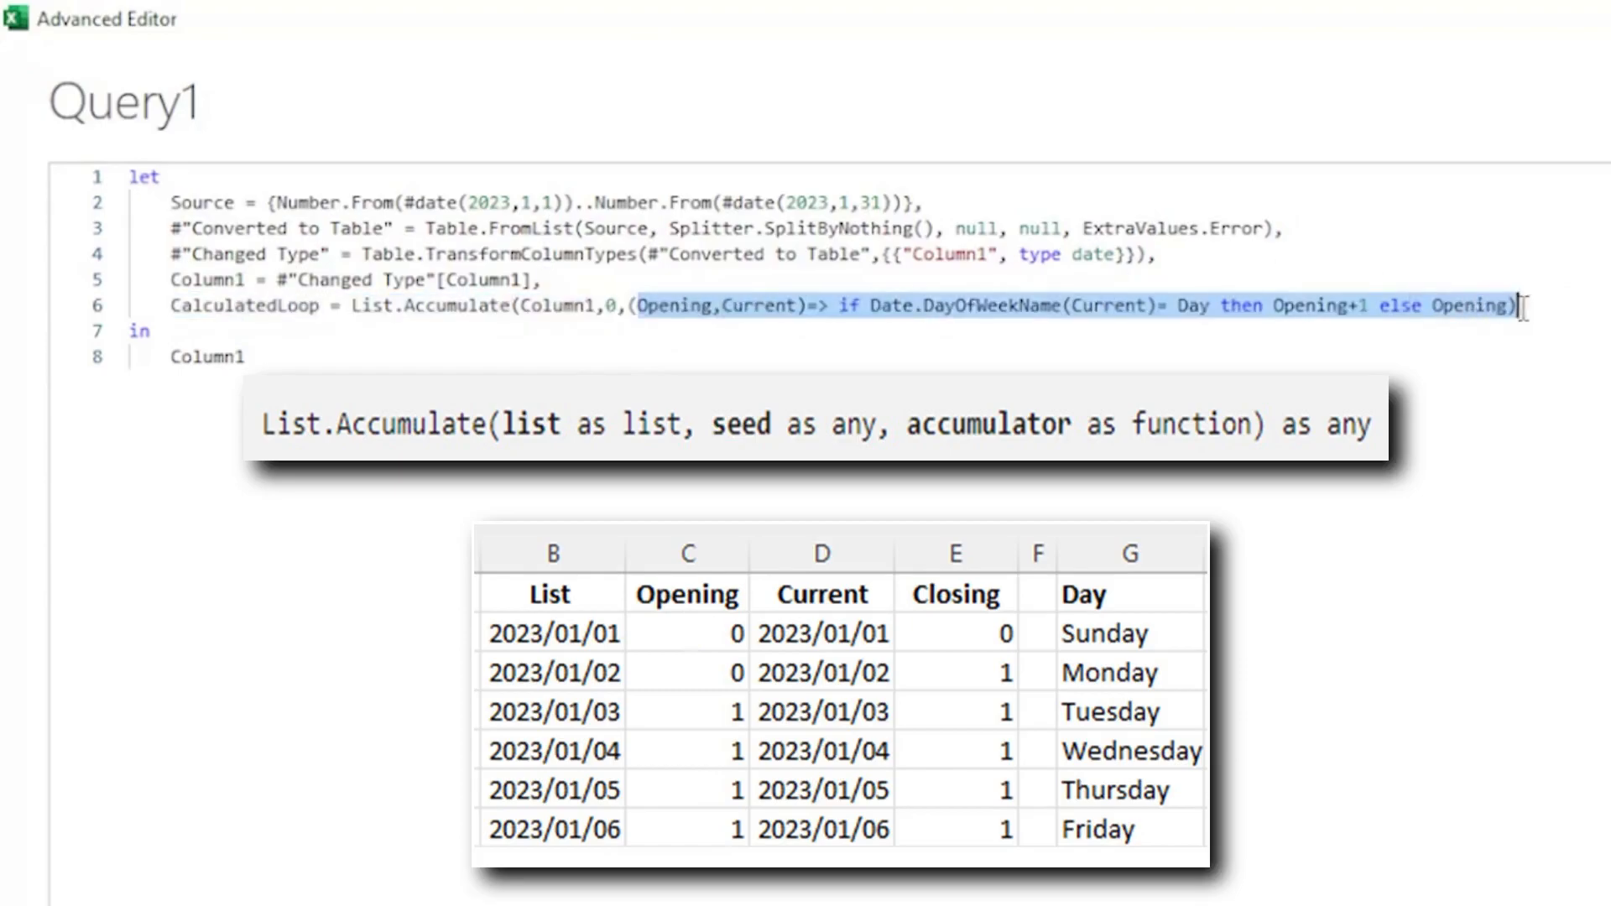
pyautogui.click(648, 305)
pyautogui.moveTo(640, 306); pyautogui.dragTo(1521, 306)
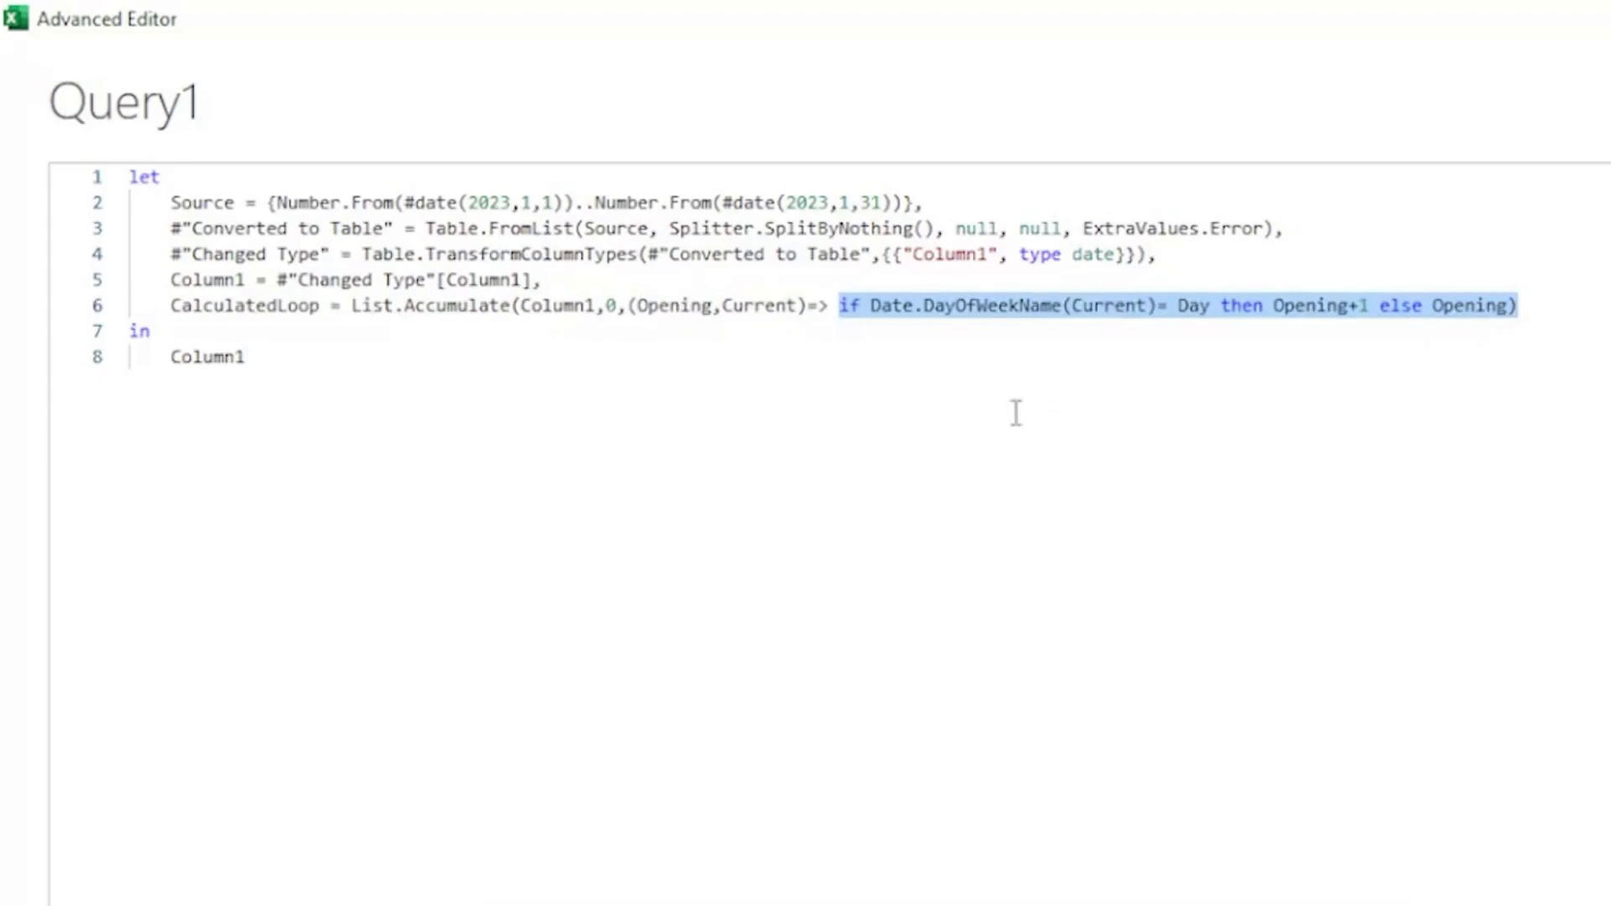
pyautogui.click(875, 307)
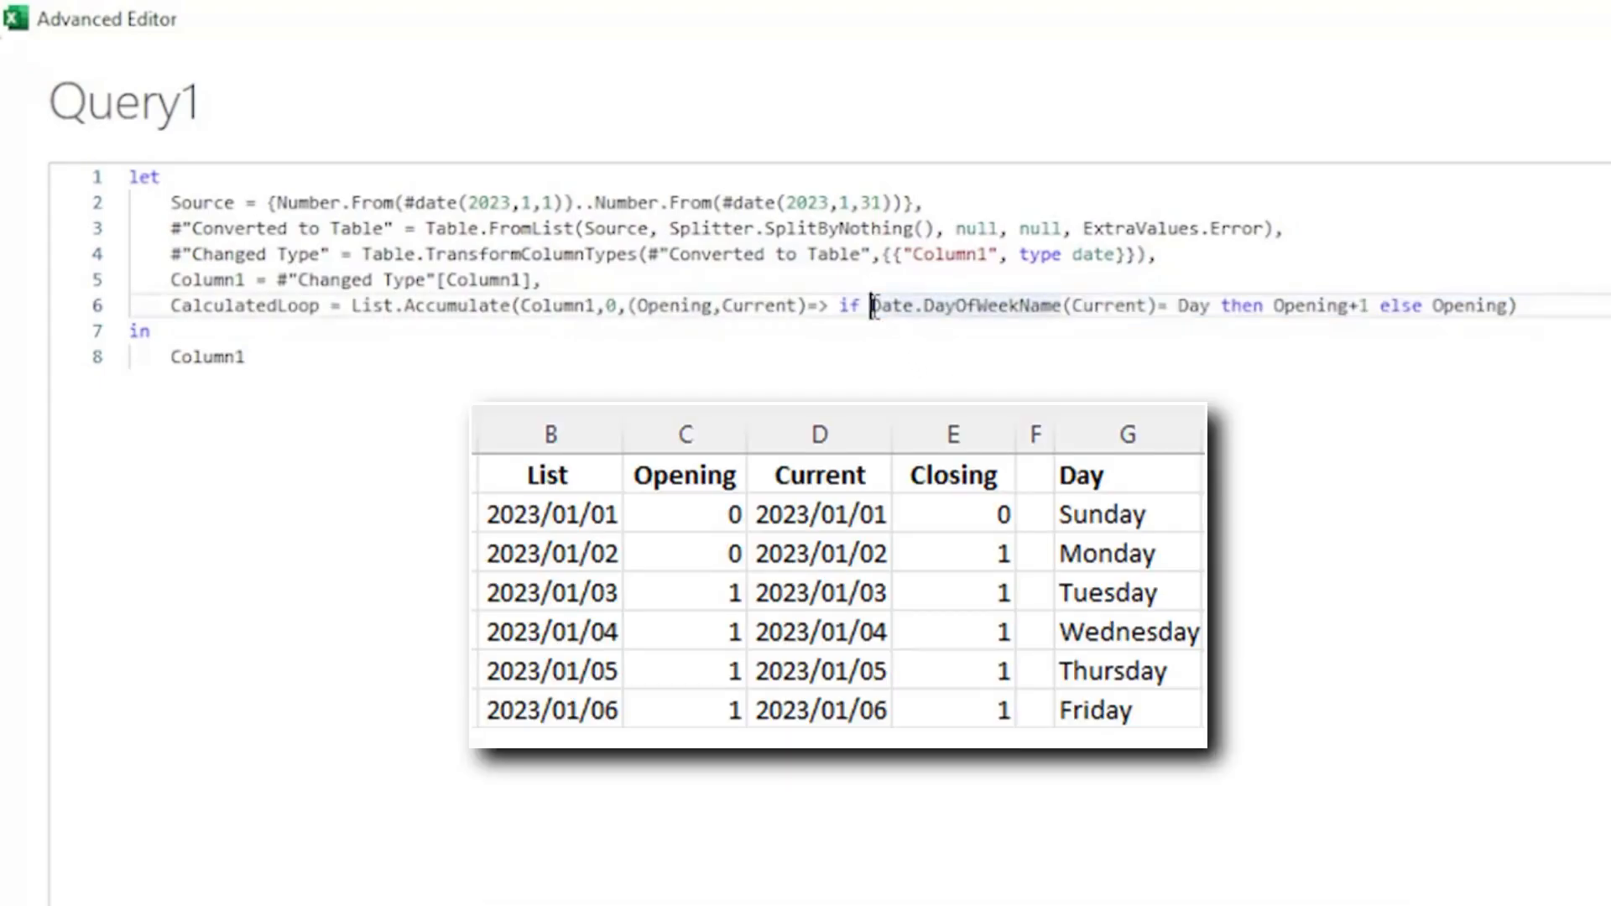
pyautogui.doubleClick(1184, 306)
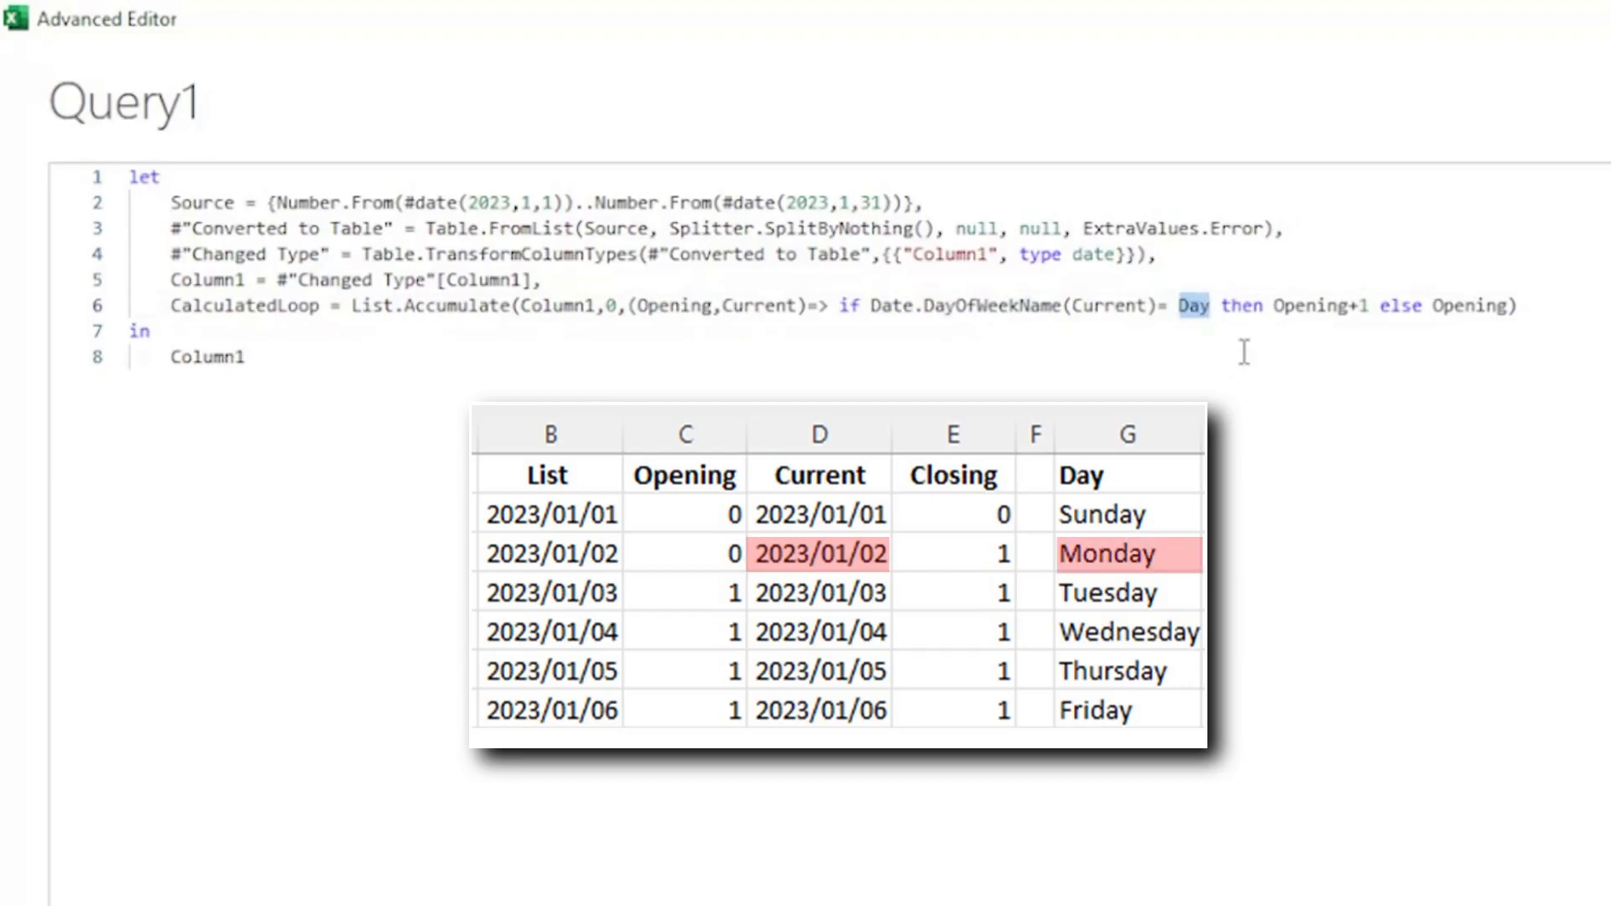
pyautogui.moveTo(1275, 306); pyautogui.dragTo(1385, 361)
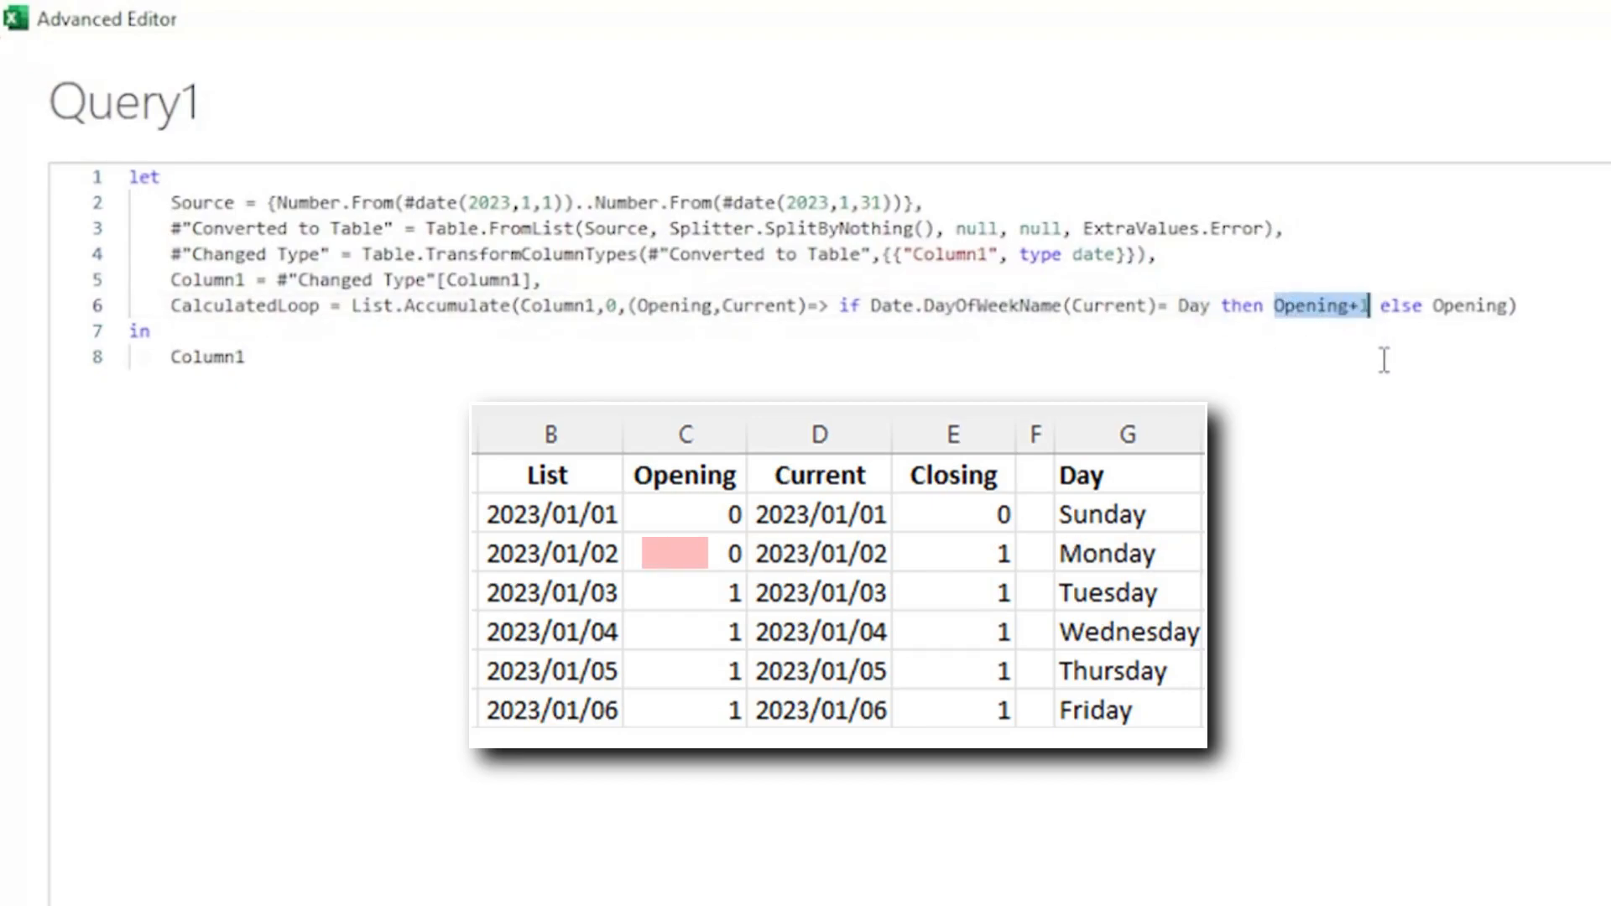
pyautogui.moveTo(1433, 305); pyautogui.dragTo(1508, 308)
# Change the query's returned step after in from Column1 to CalculatedLoop.
pyautogui.click(245, 357)
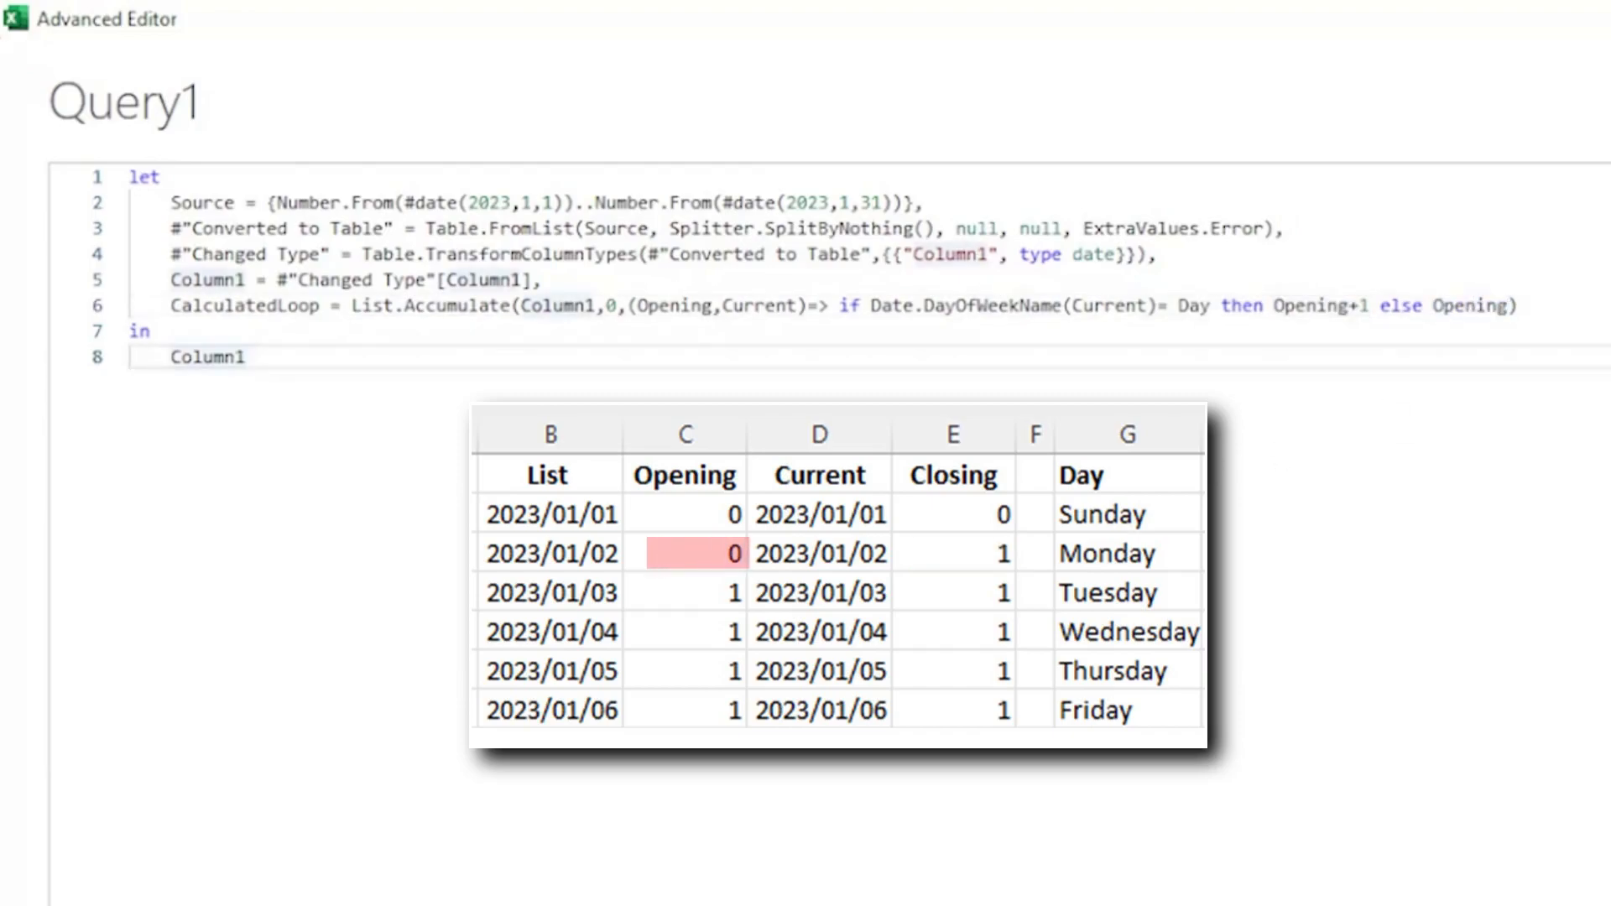
pyautogui.doubleClick(244, 356)
pyautogui.moveTo(173, 306); pyautogui.dragTo(321, 307)
pyautogui.hotkey('ctrl', 'c')
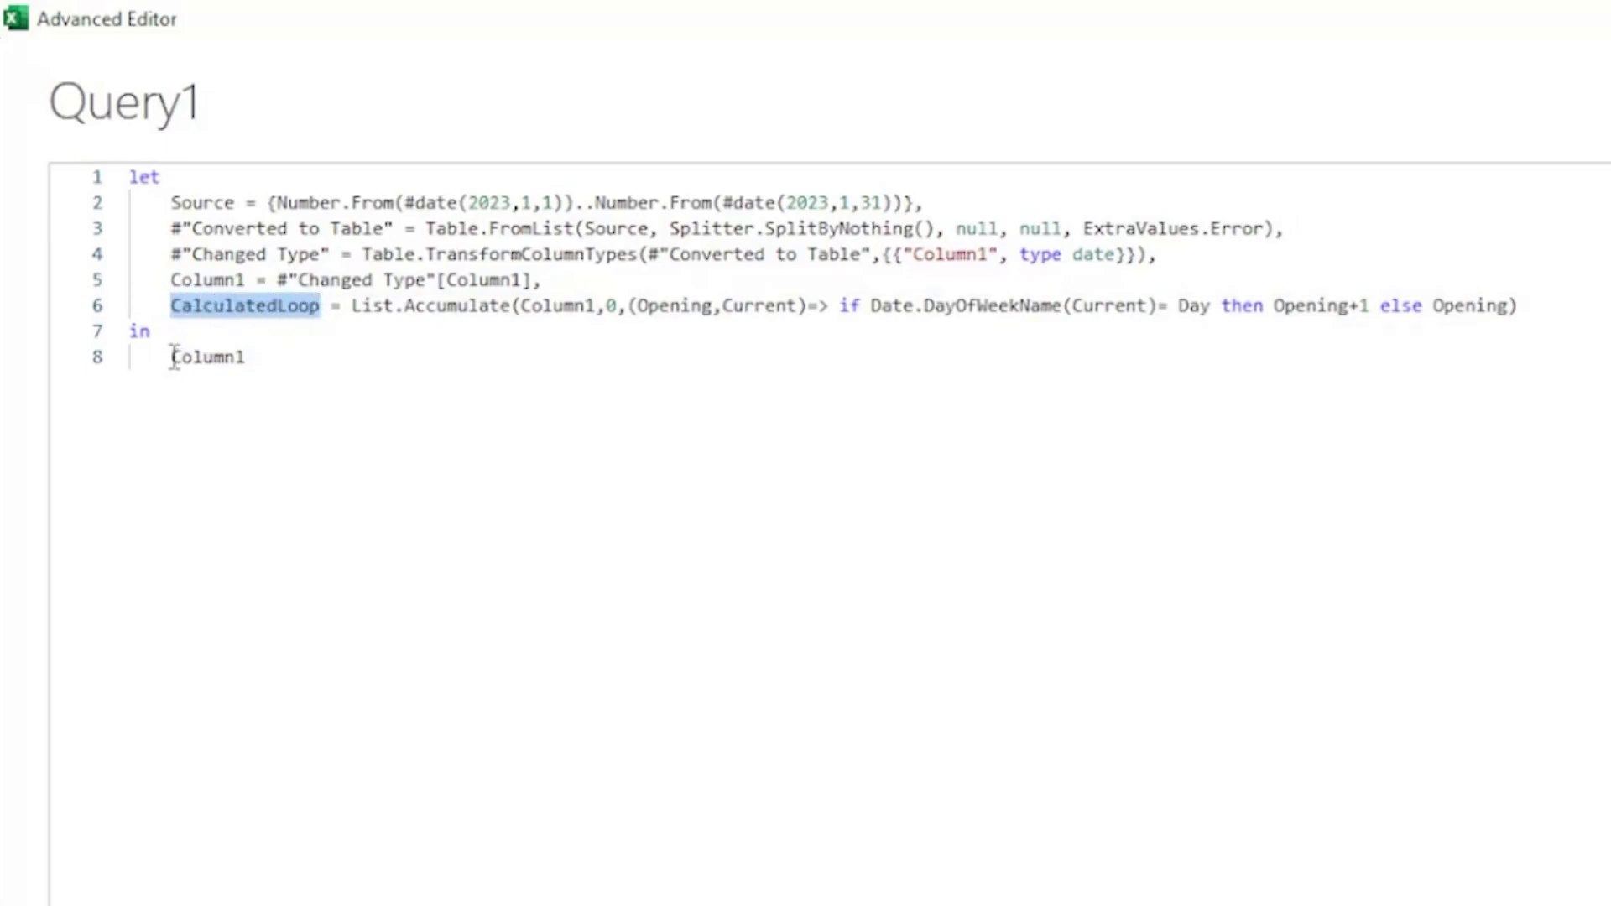
pyautogui.moveTo(174, 357); pyautogui.dragTo(248, 359)
pyautogui.hotkey('ctrl', 'v')
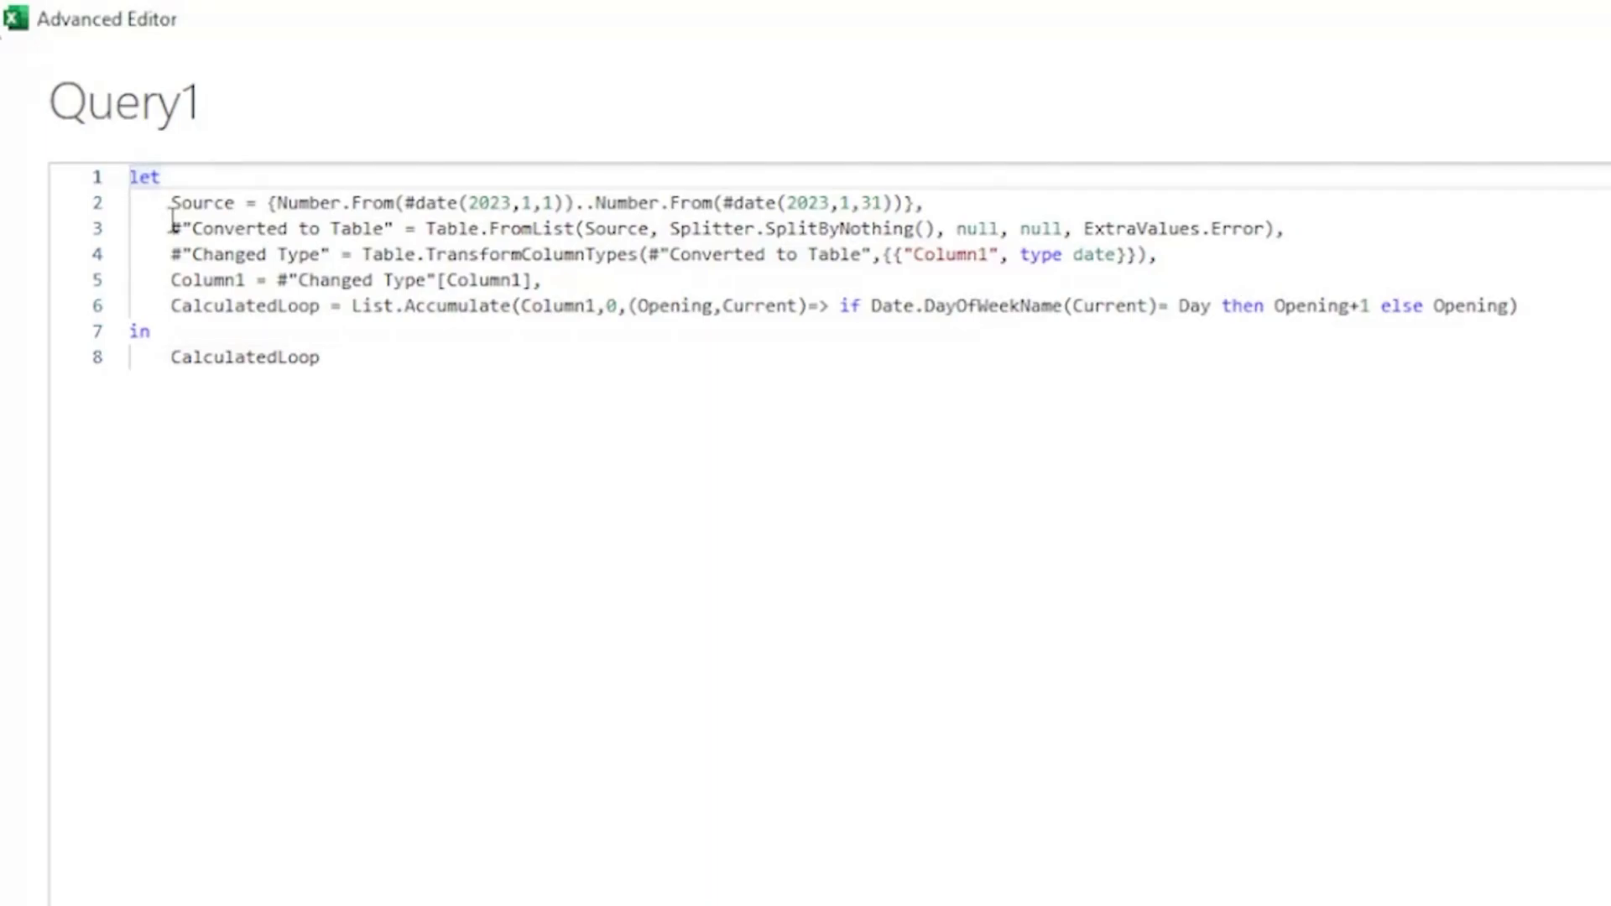
# Turn the query into a function by adding the header (Day as text) => above let, then close the editor.
pyautogui.press('Return')
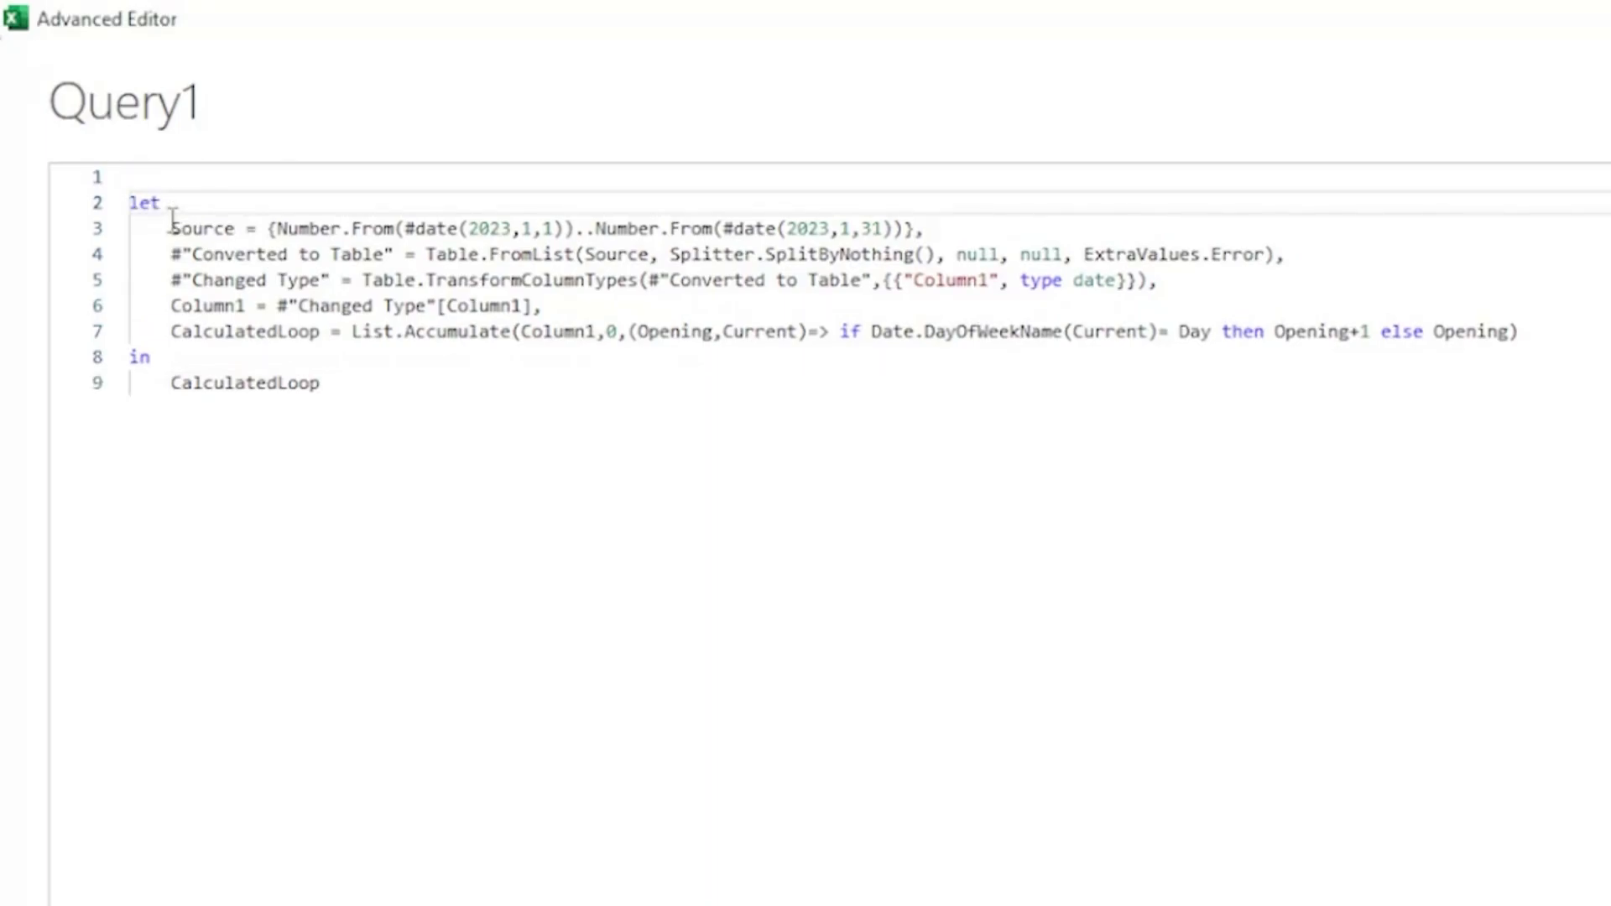
pyautogui.click(148, 179)
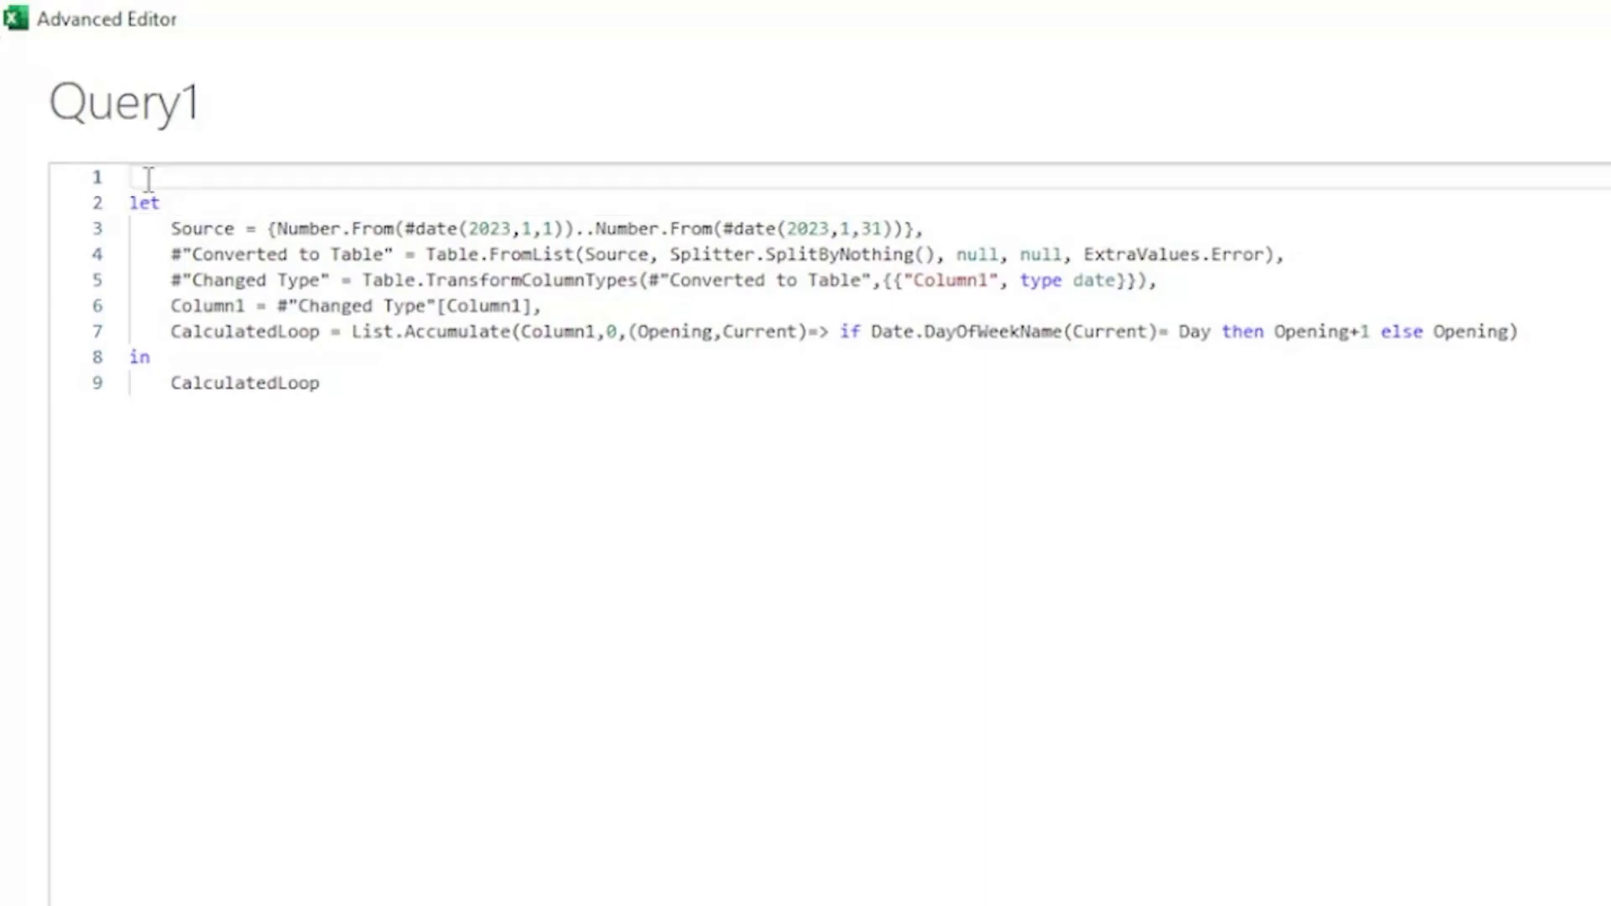
pyautogui.write('(')
pyautogui.write('Day')
pyautogui.doubleClick(1193, 331)
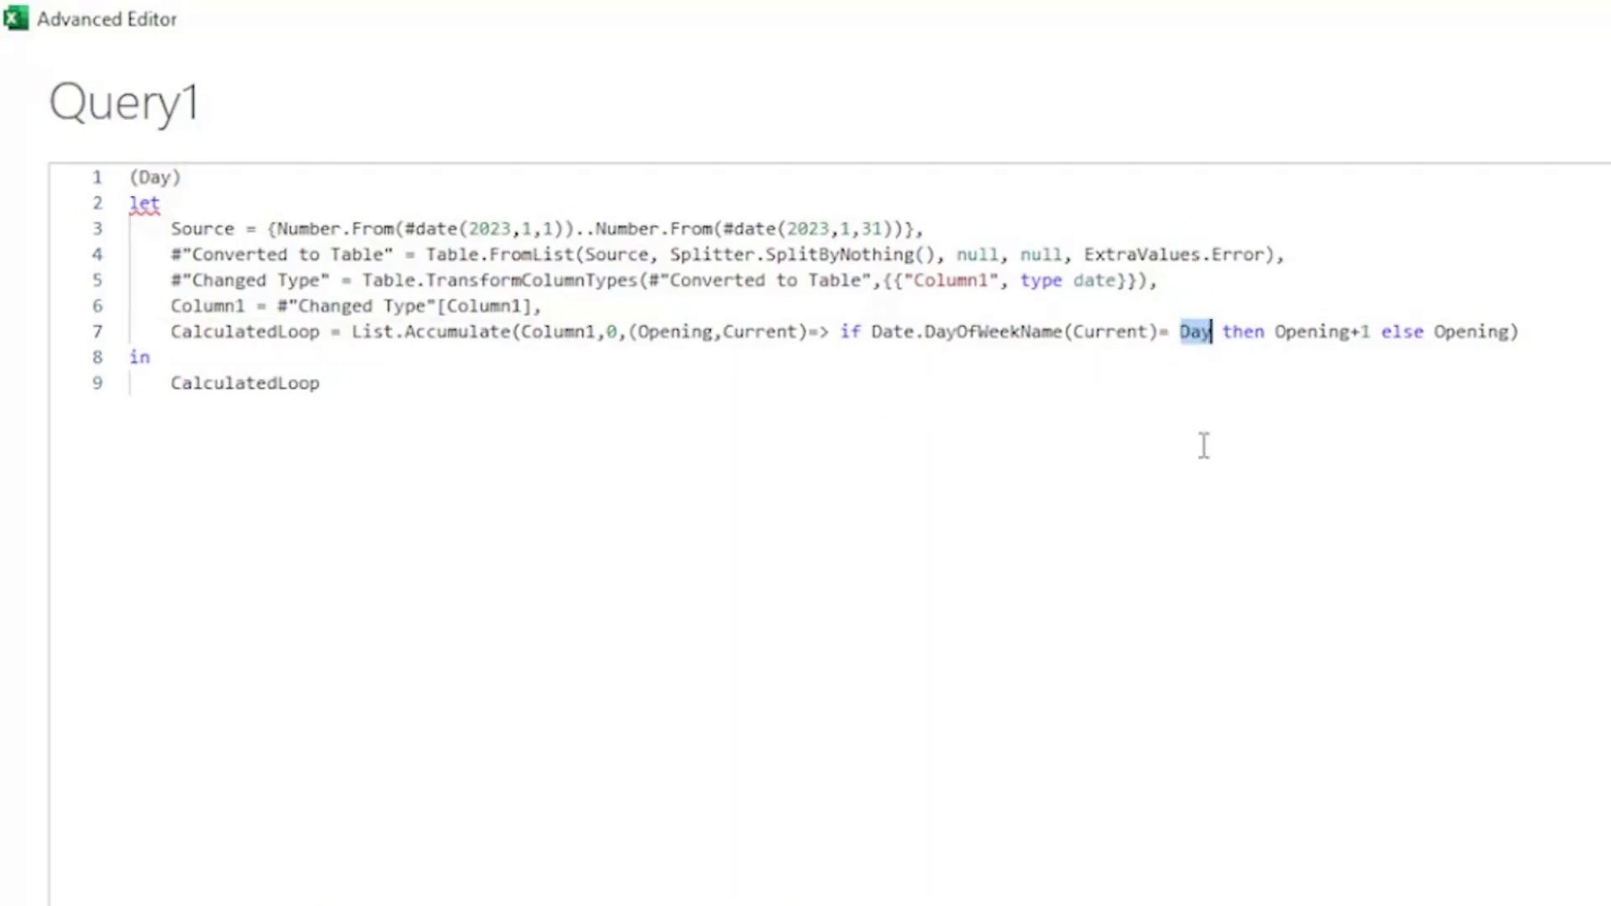
pyautogui.click(177, 179)
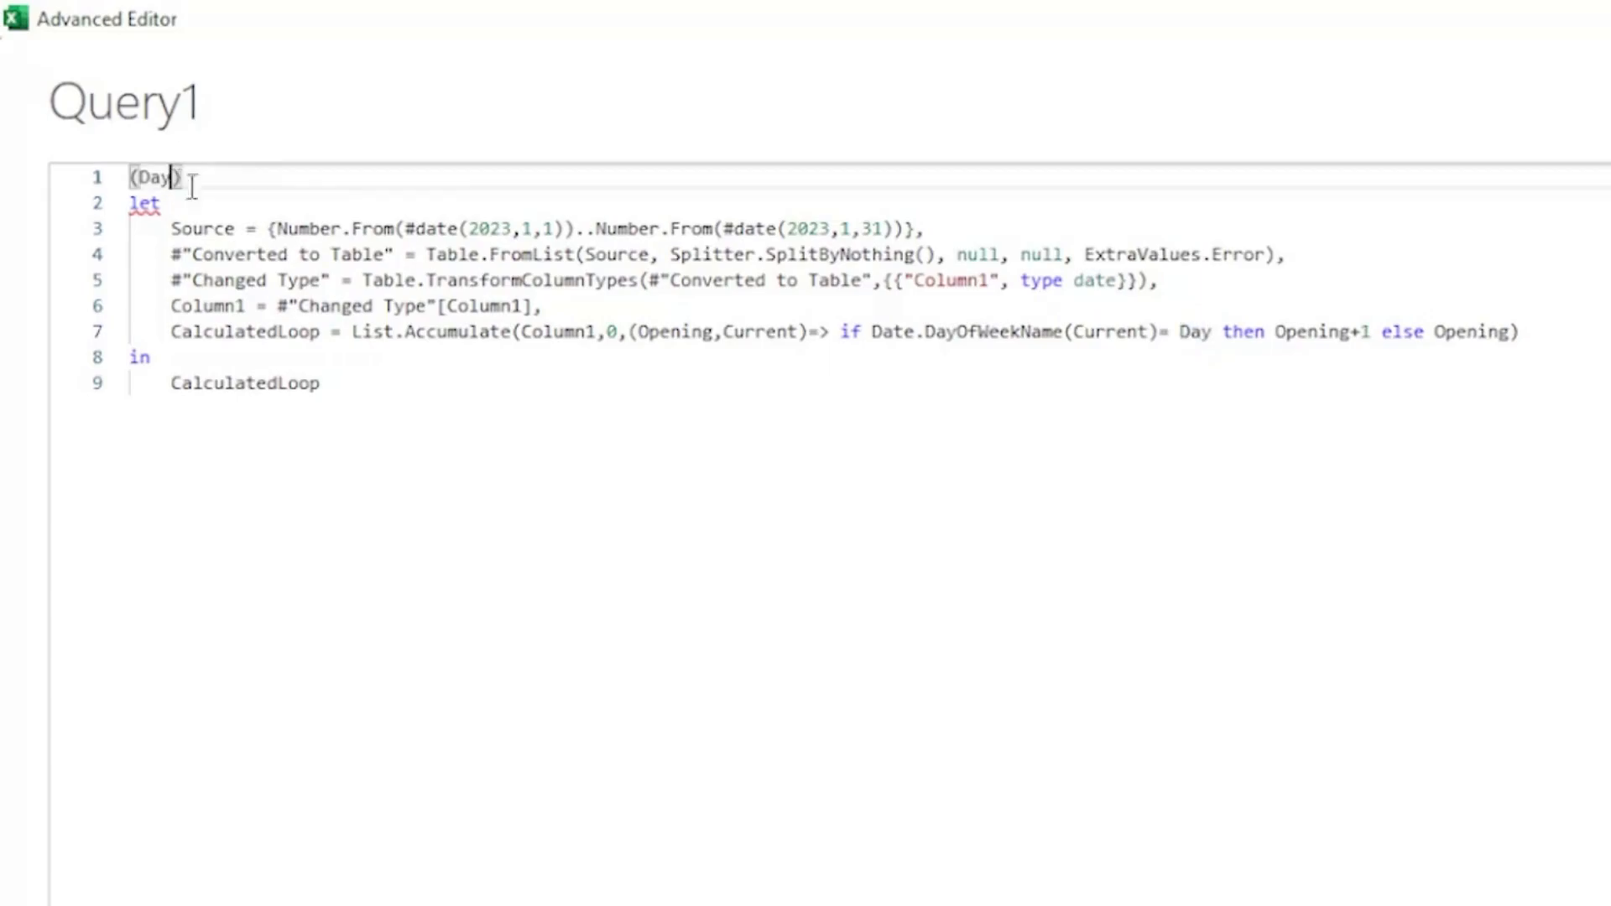
pyautogui.write('as tec')
pyautogui.press('BackSpace')
pyautogui.write('xt')
pyautogui.click(333, 174)
pyautogui.write('=>')
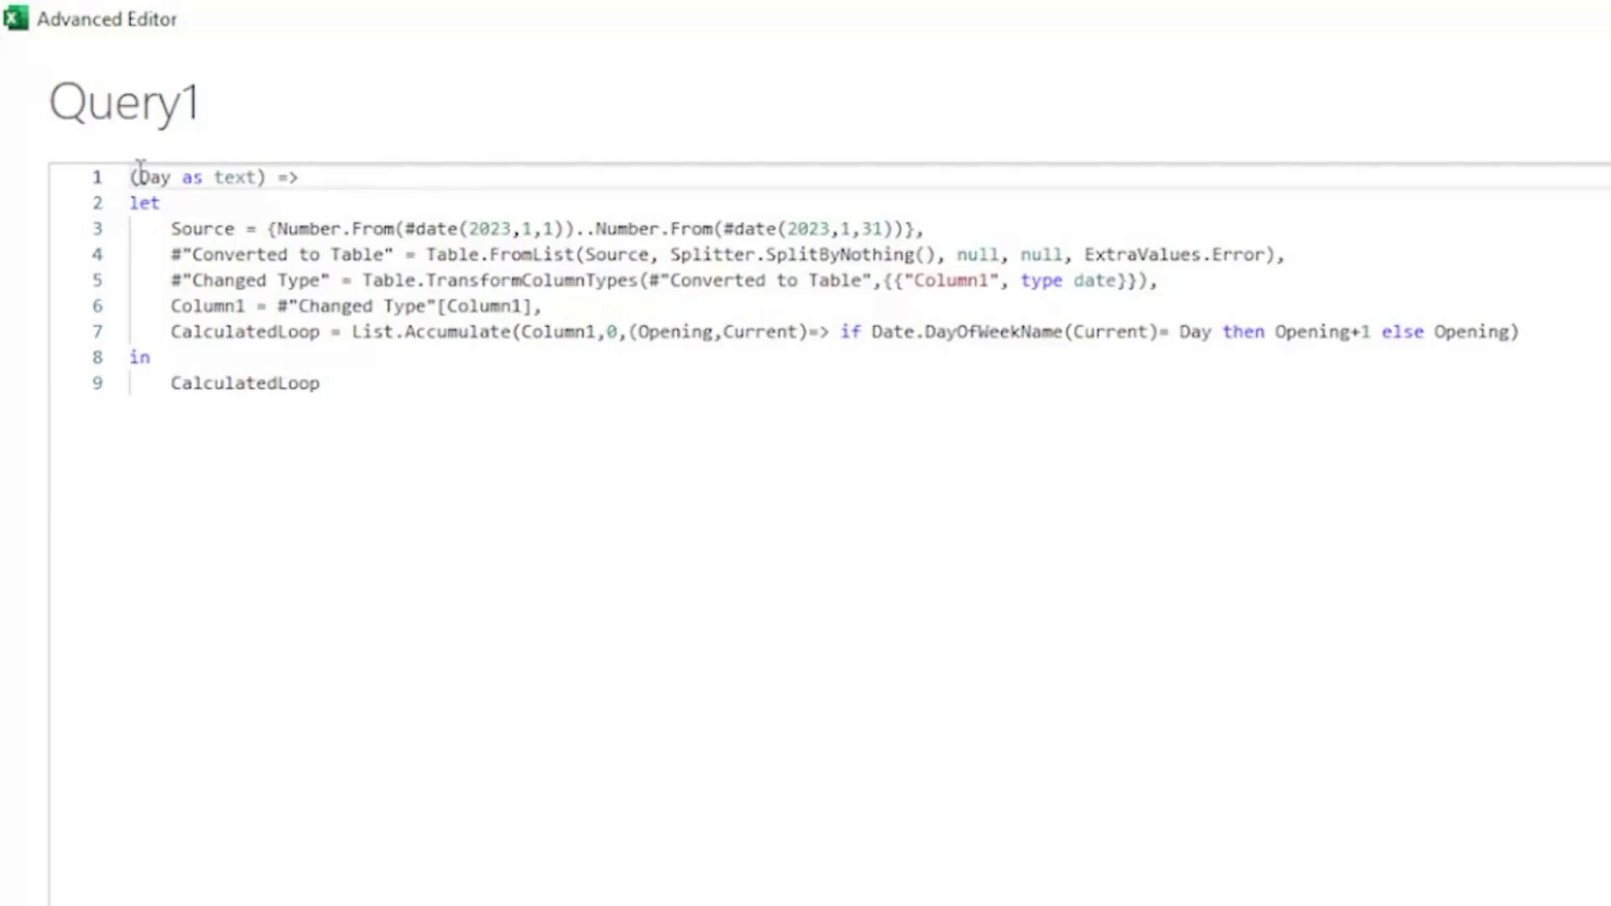
pyautogui.moveTo(139, 176); pyautogui.dragTo(269, 177)
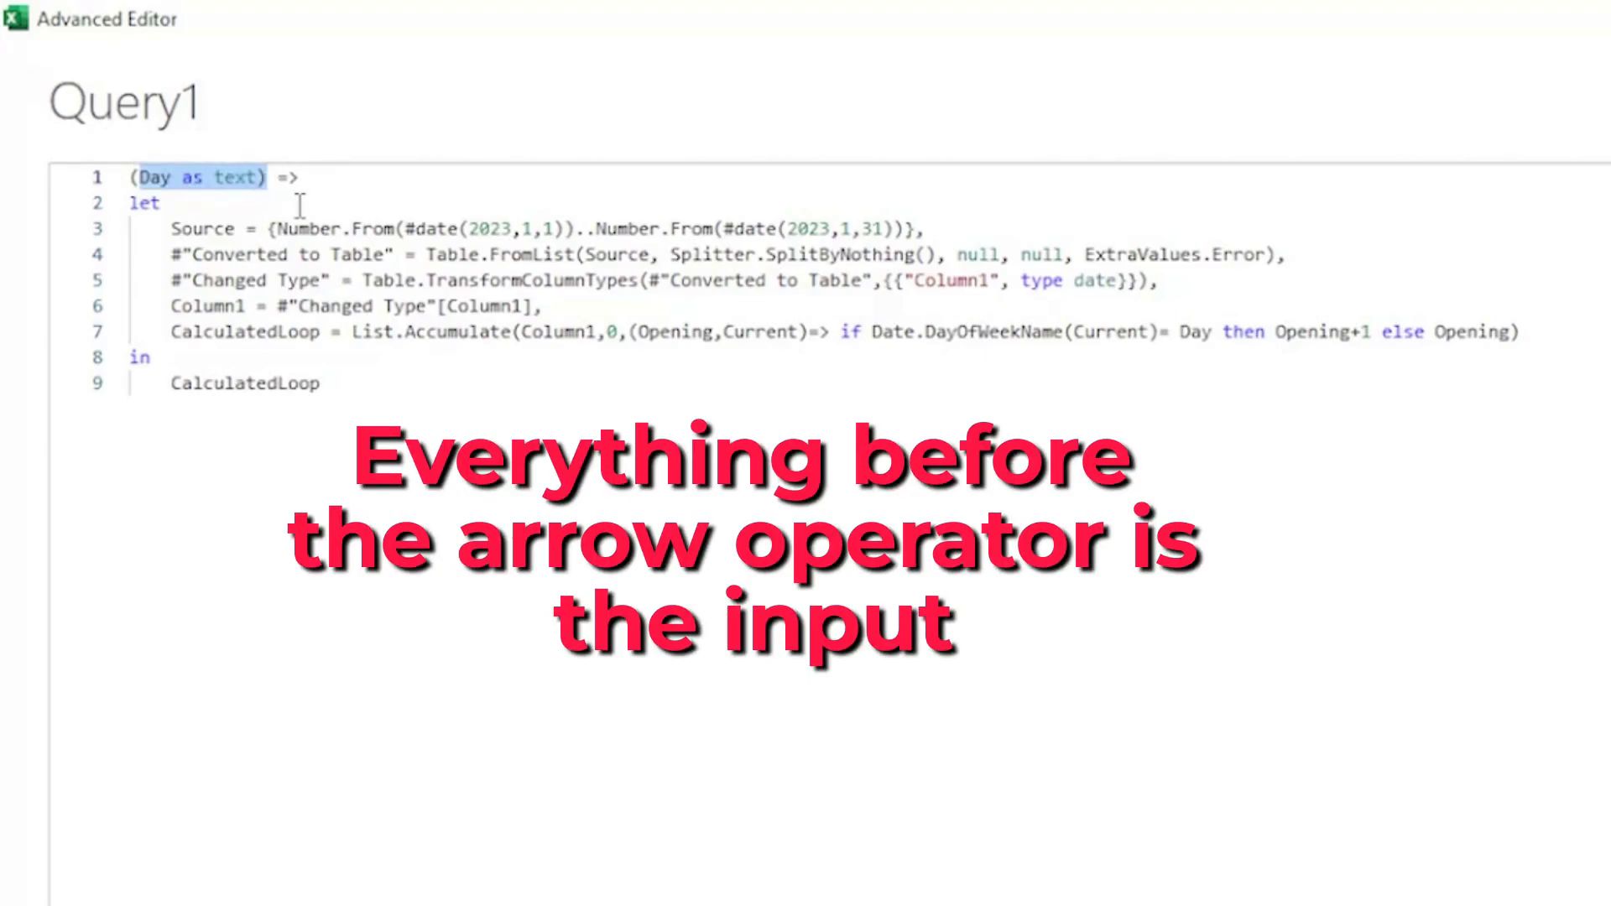
pyautogui.moveTo(129, 204); pyautogui.dragTo(357, 394)
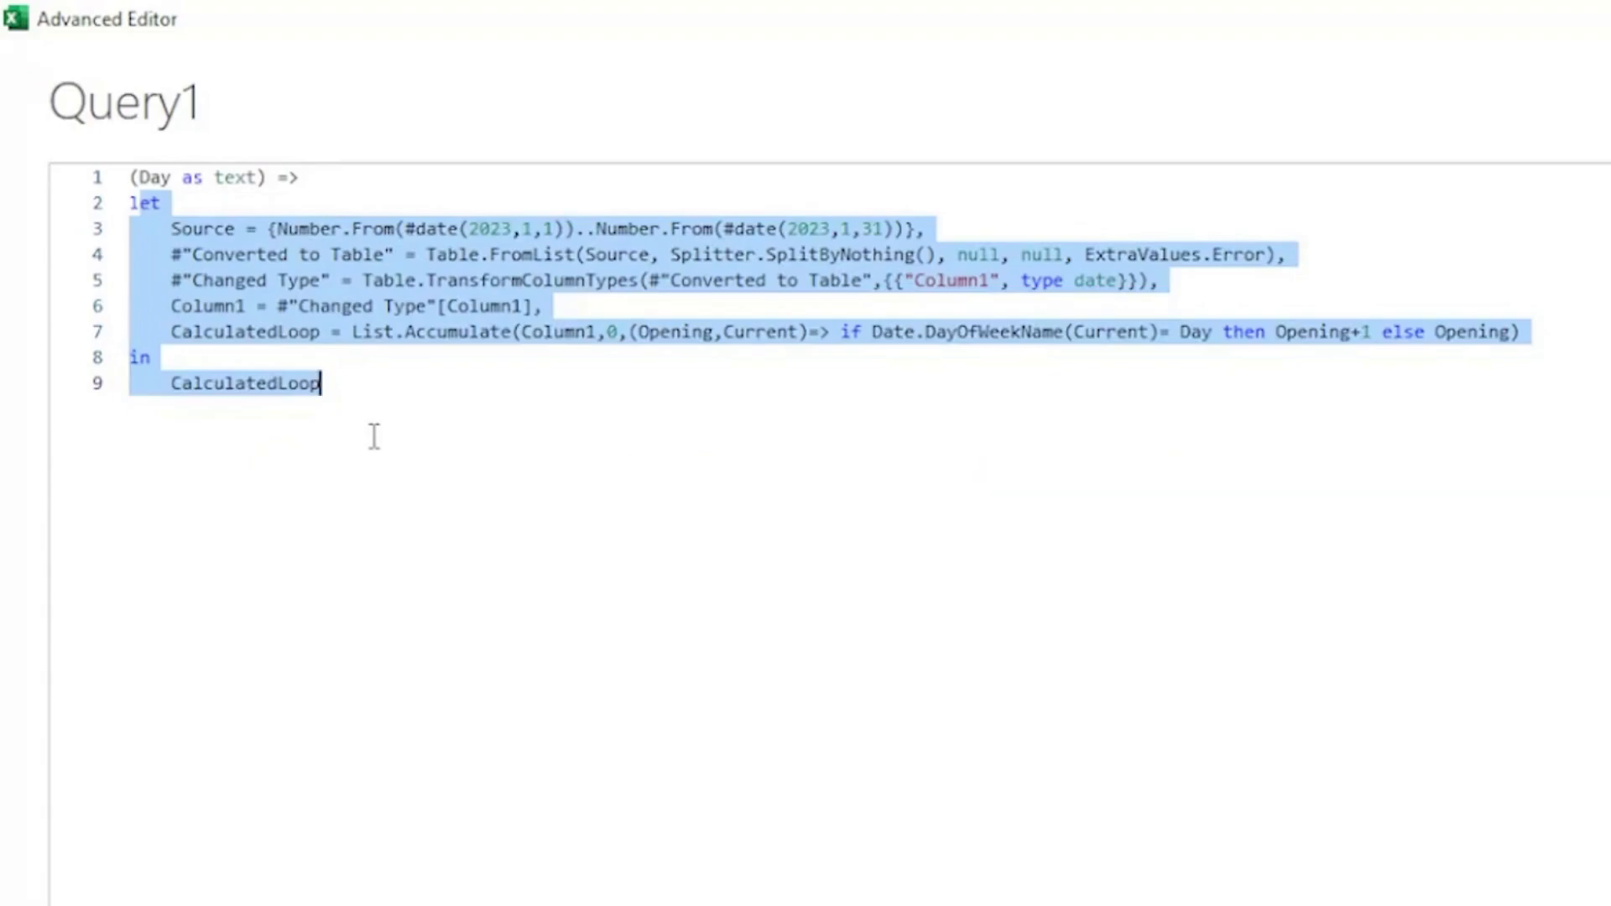
pyautogui.click(374, 436)
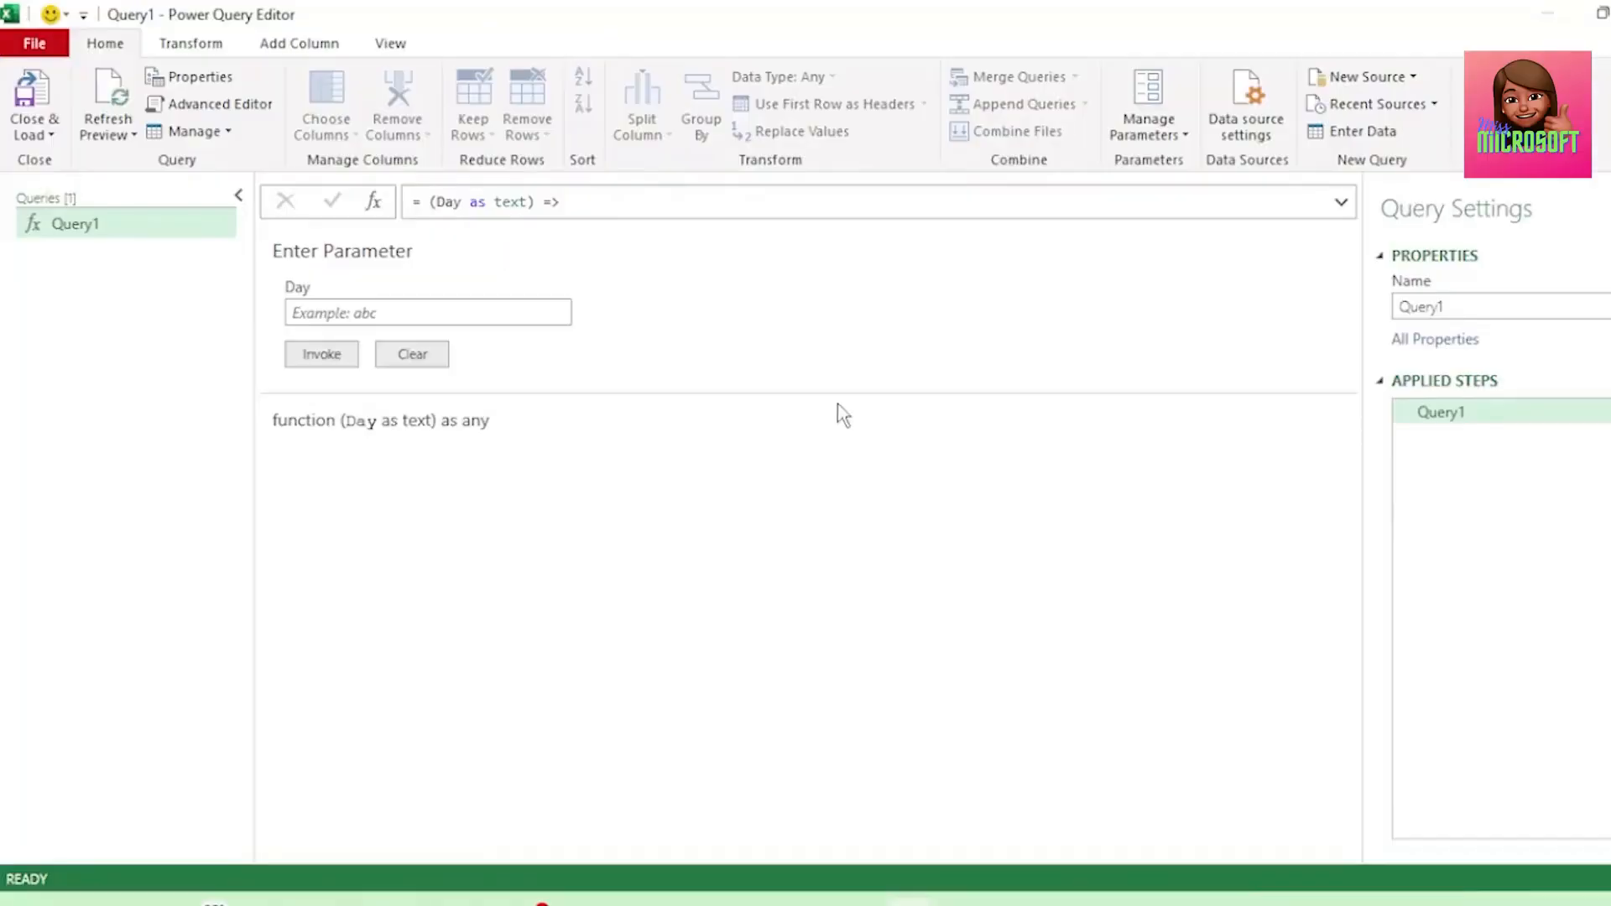
# Rename the function query to NumberofDays.
pyautogui.doubleClick(1397, 309)
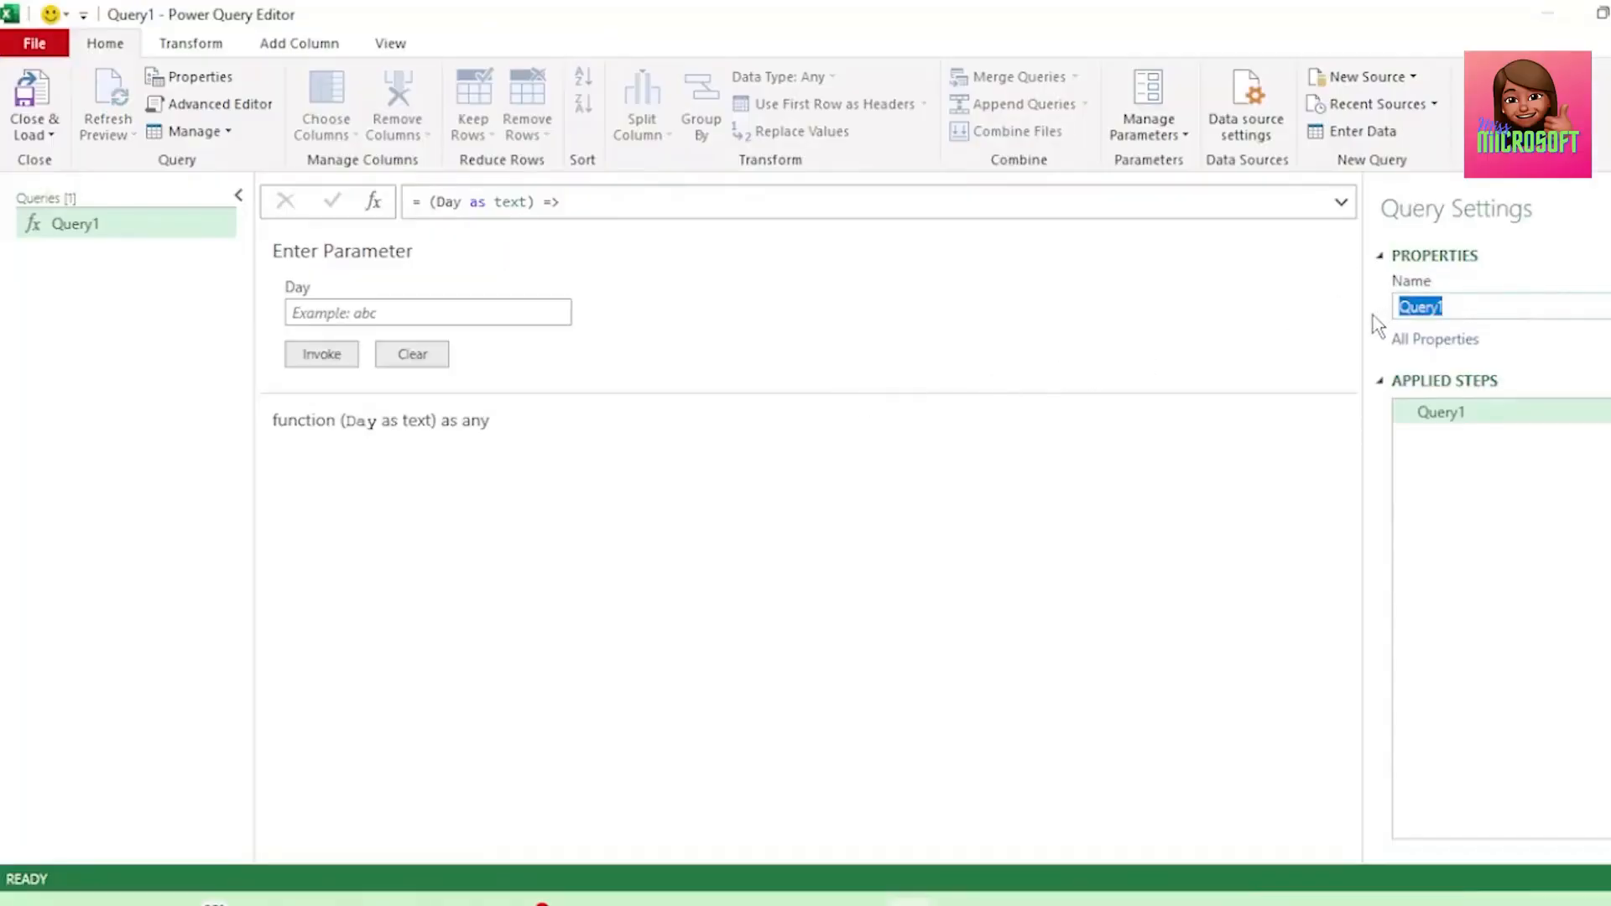
pyautogui.write('N')
pyautogui.press('capslock')
pyautogui.write('umberofDays')
pyautogui.press('Return')
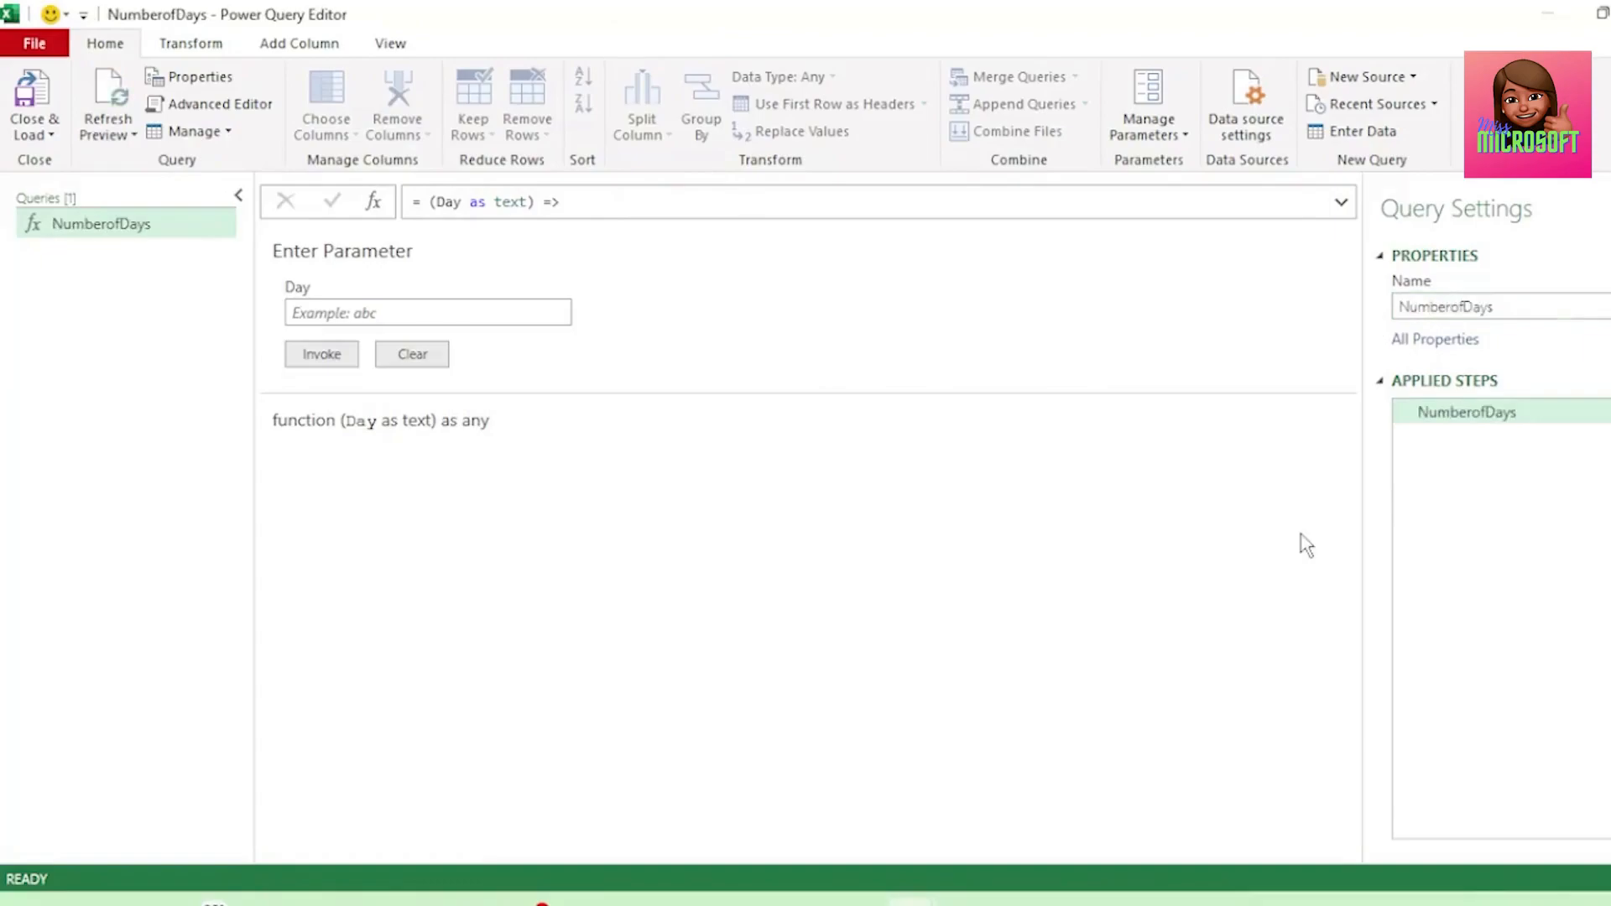
# Invoke the NumberofDays function with Monday as the Day parameter.
pyautogui.click(436, 310)
pyautogui.press('capslock')
pyautogui.write('M')
pyautogui.press('capslock')
pyautogui.write('onday')
pyautogui.click(310, 359)
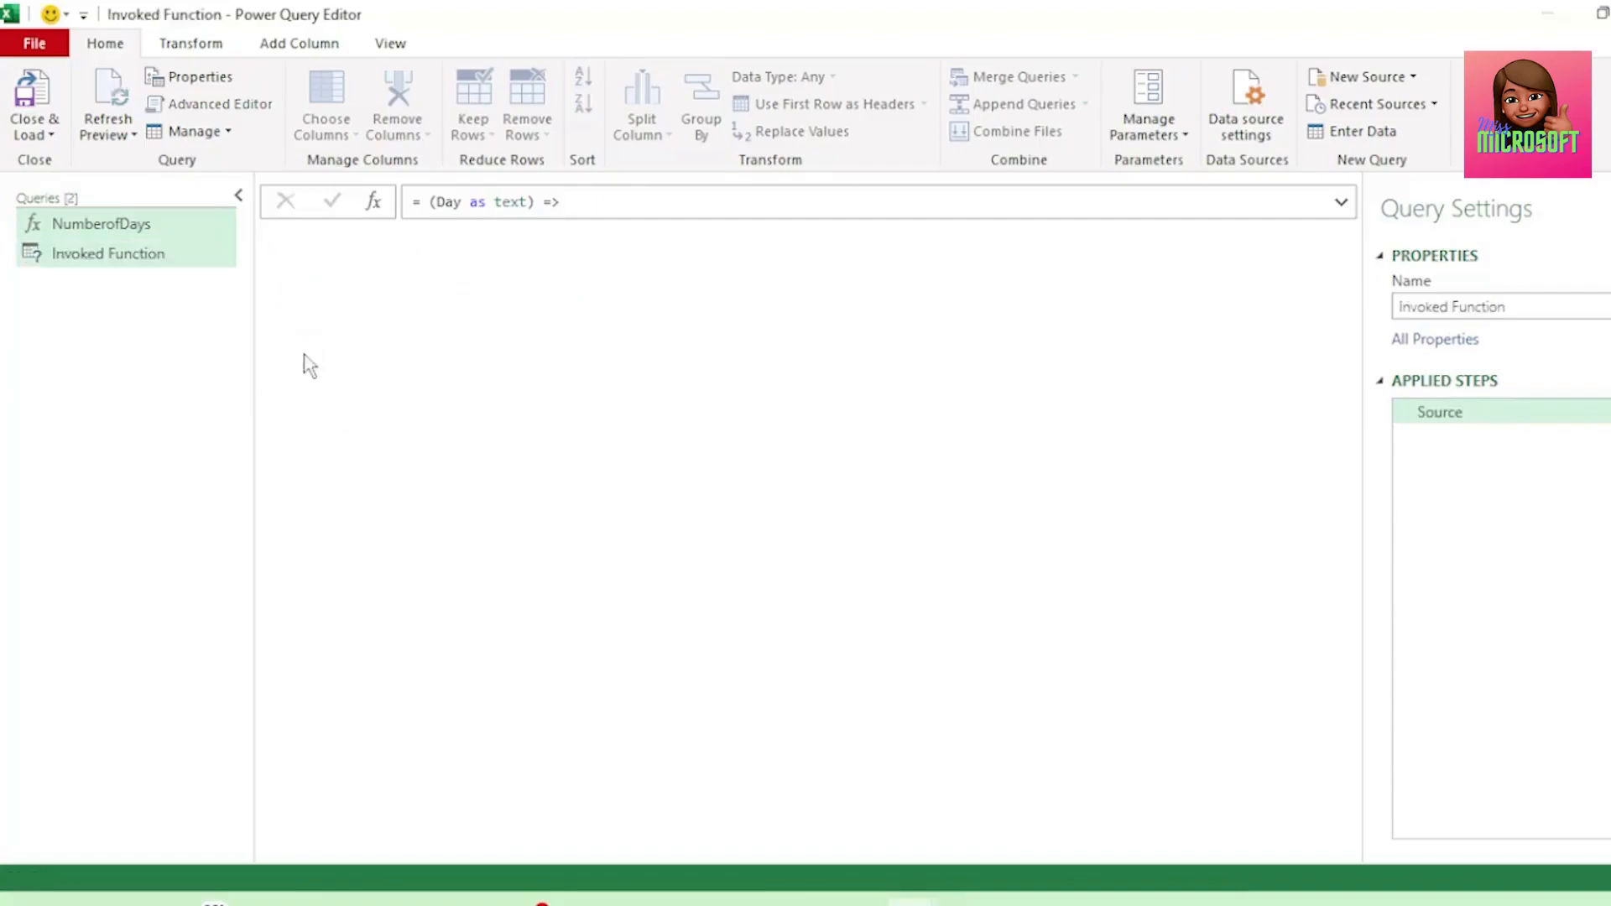
# Invoke the NumberofDays function again with Thursday as the Day parameter.
pyautogui.click(267, 242)
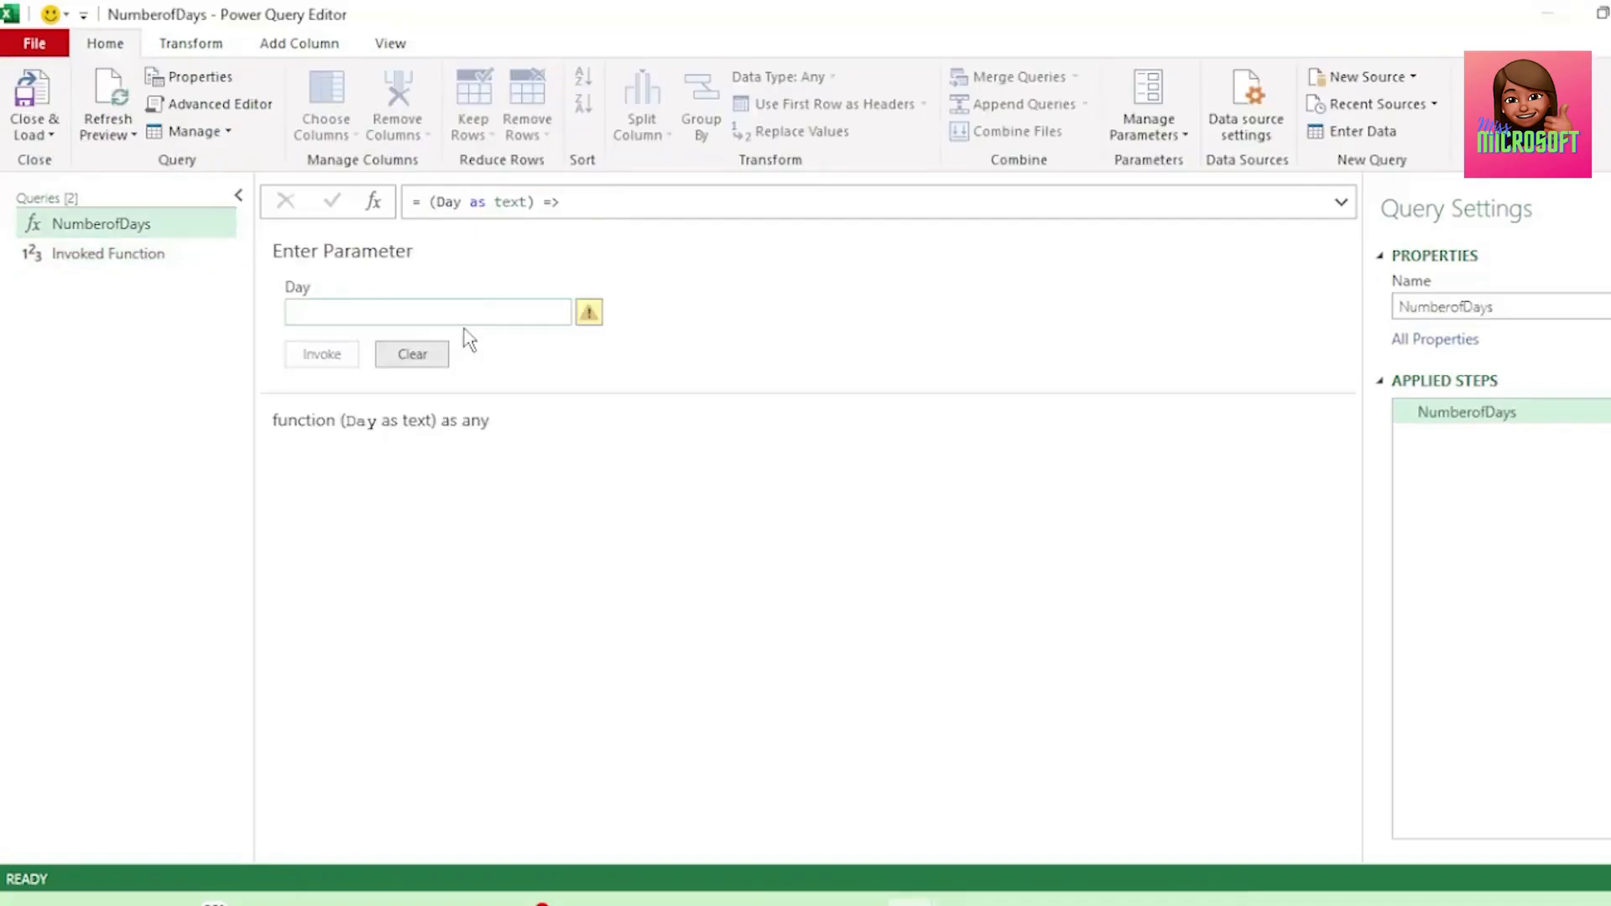
pyautogui.press('capslock')
pyautogui.write('T')
pyautogui.press('capslock')
pyautogui.write('hursday')
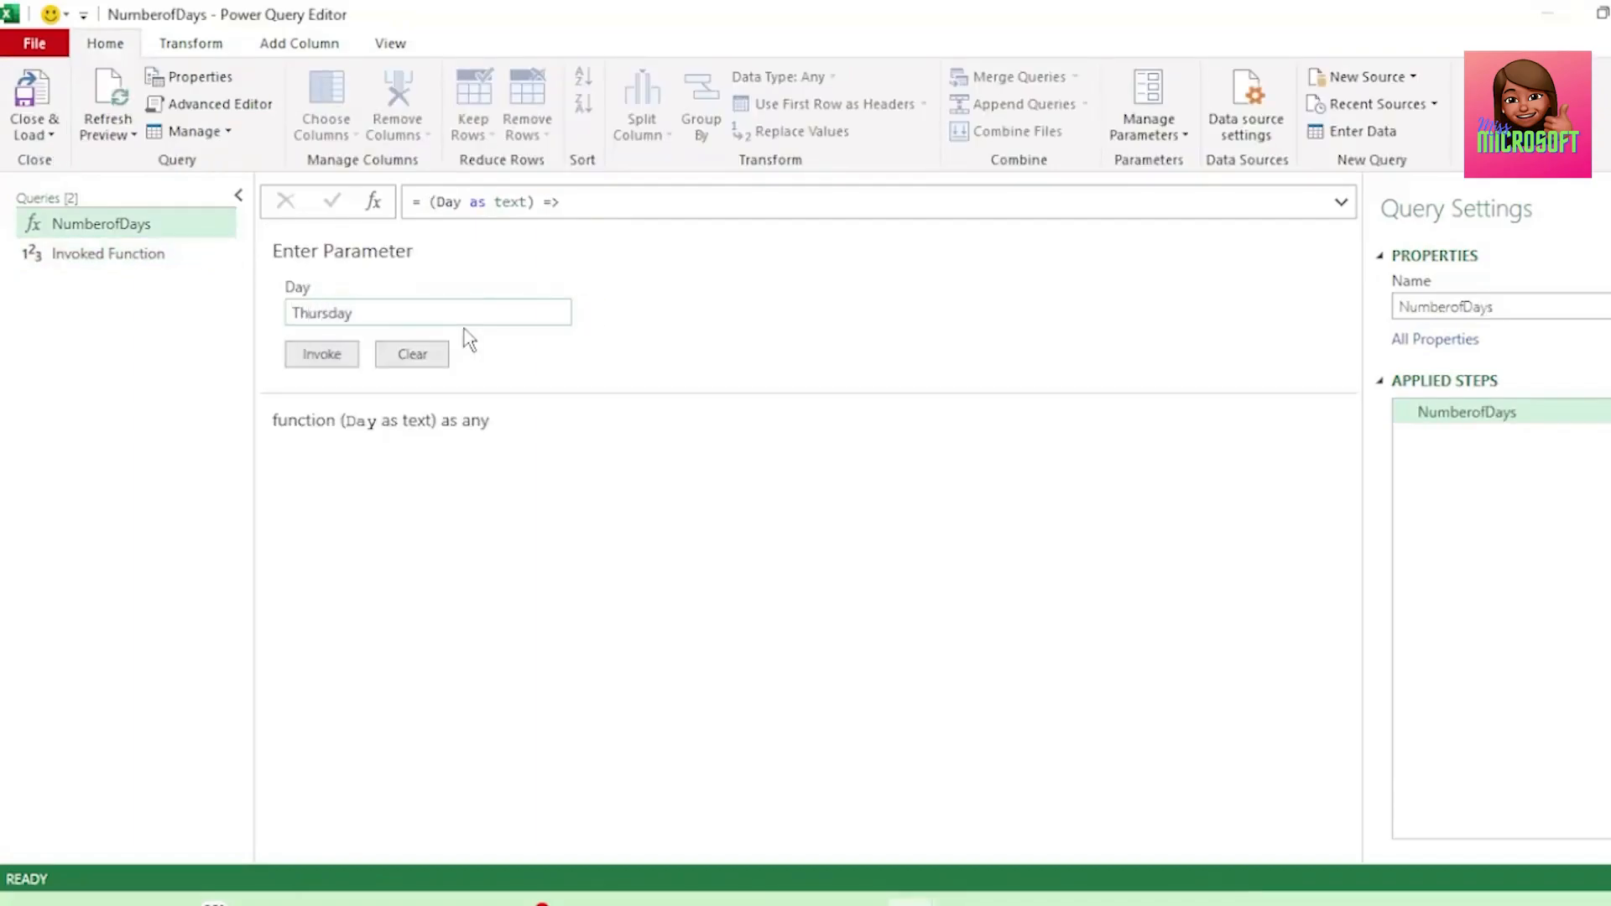
pyautogui.click(308, 356)
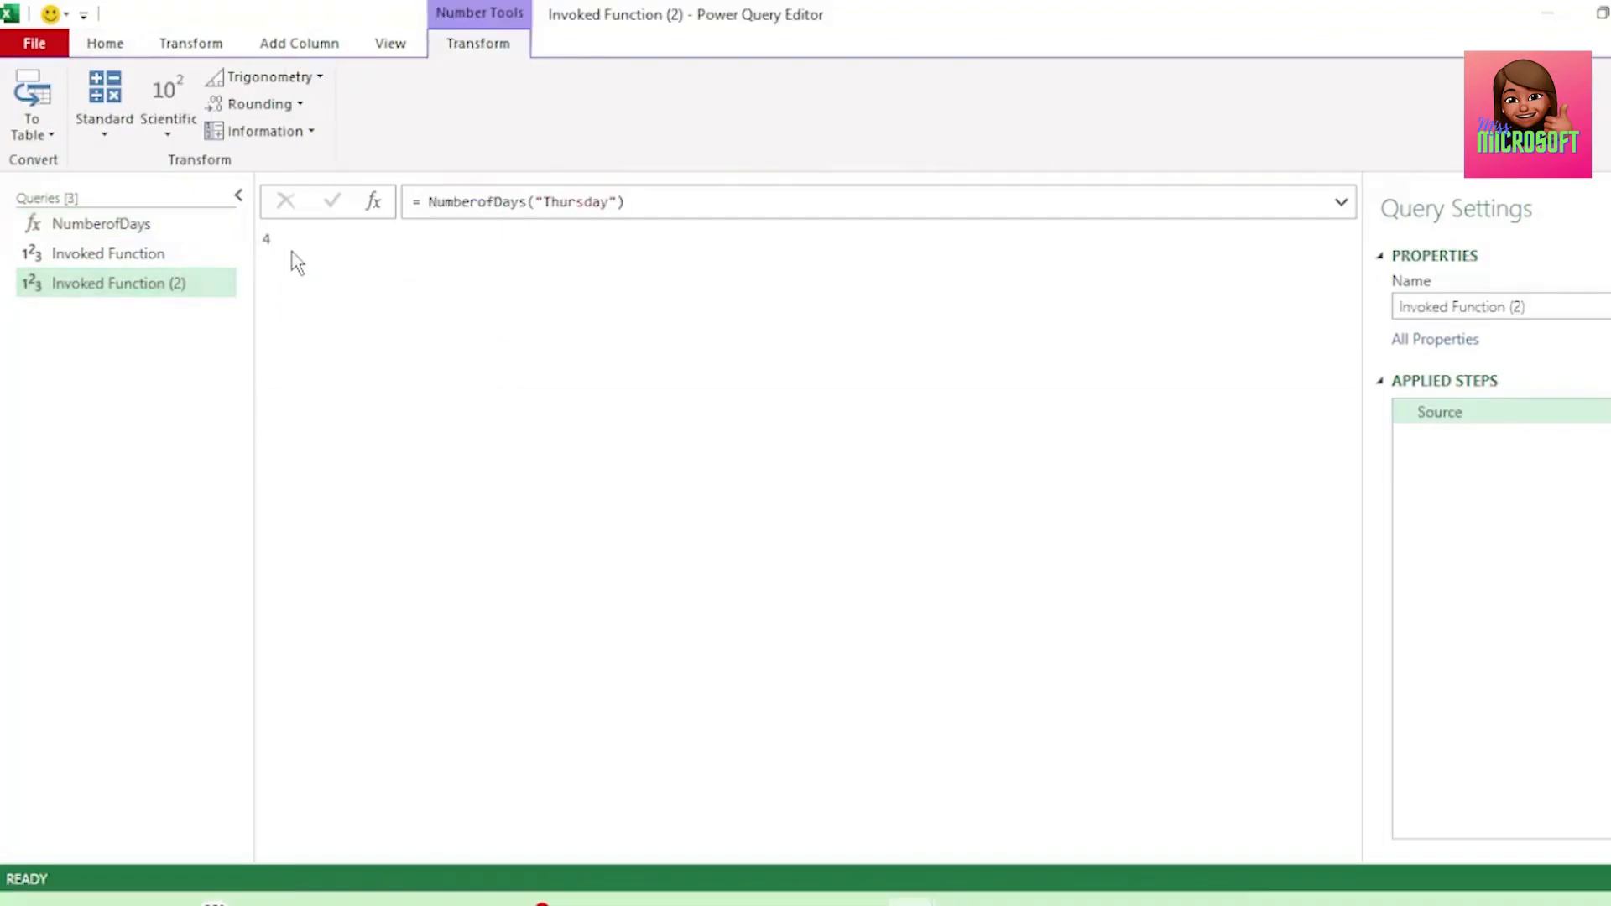